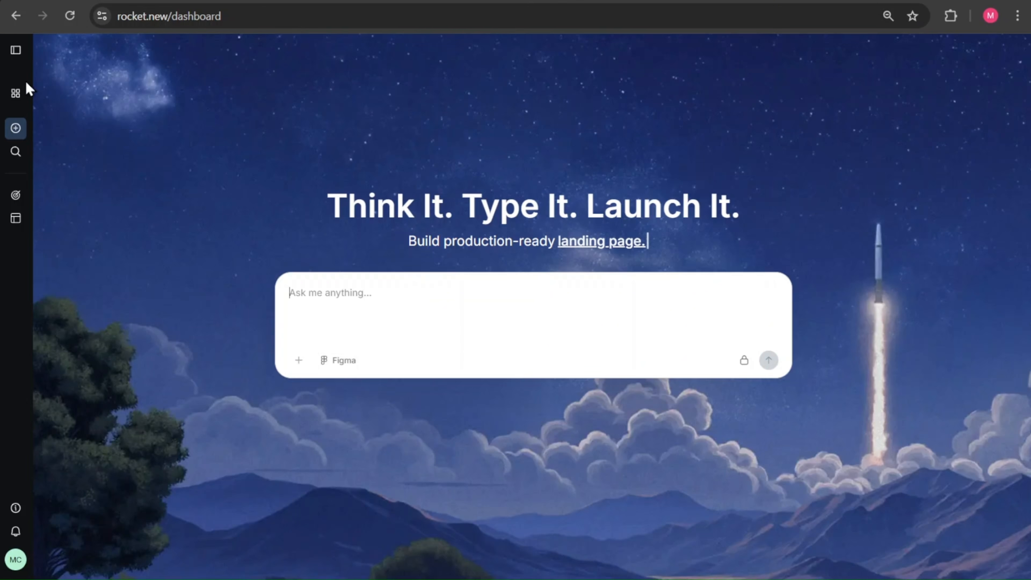
Step: Open the templates gallery and look through the template categories
{"action": "left_click", "coordinate": [16, 51]}
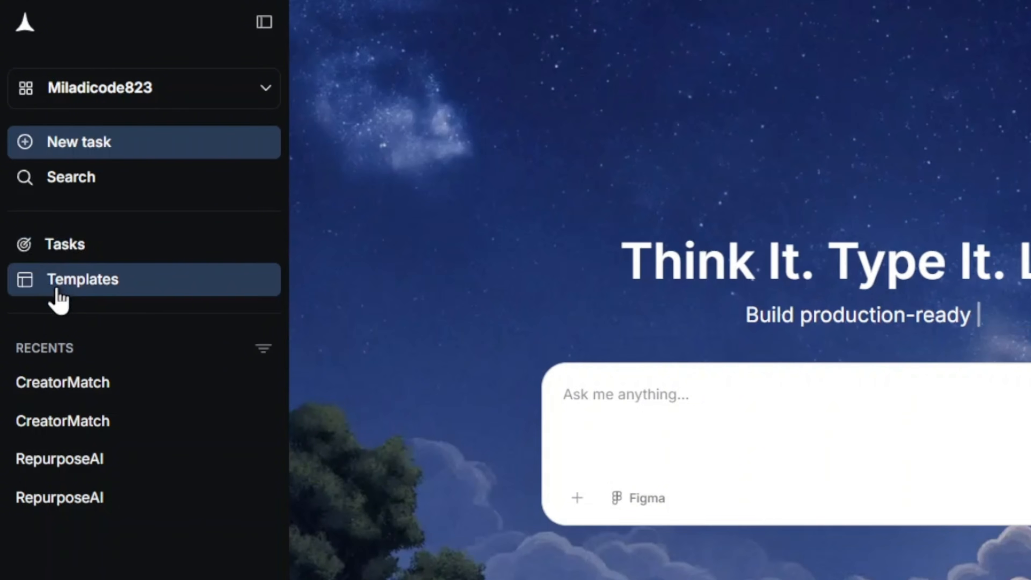
{"action": "left_click", "coordinate": [57, 290]}
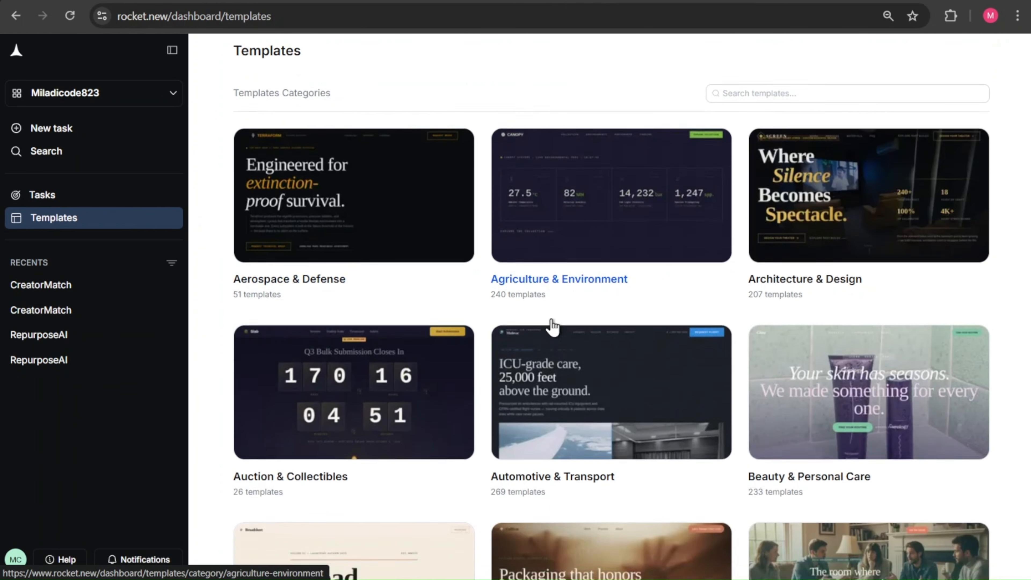
{"action": "scroll", "coordinate": [552, 323], "scroll_direction": "down", "scroll_amount": 10}
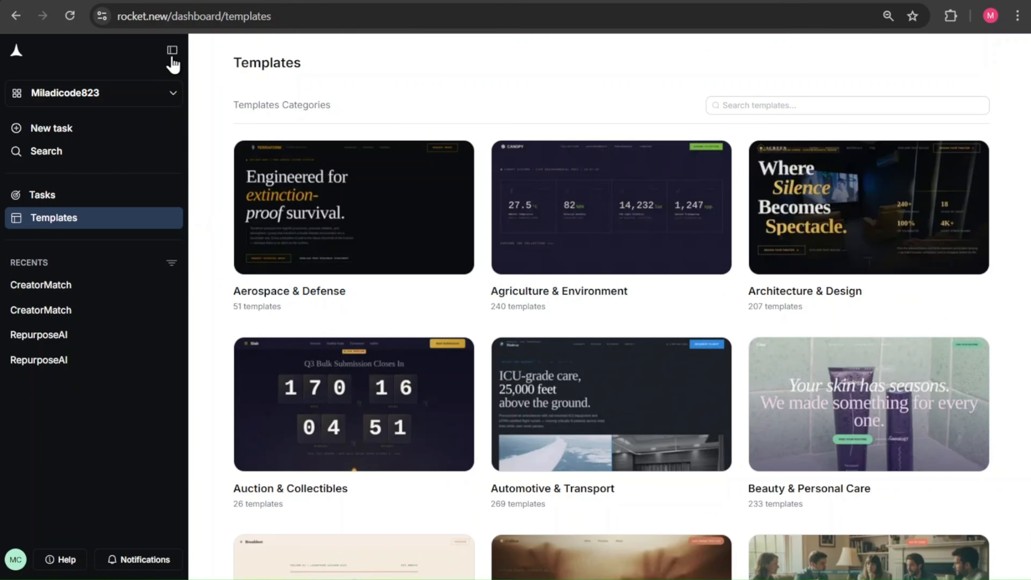
{"action": "left_click", "coordinate": [172, 53]}
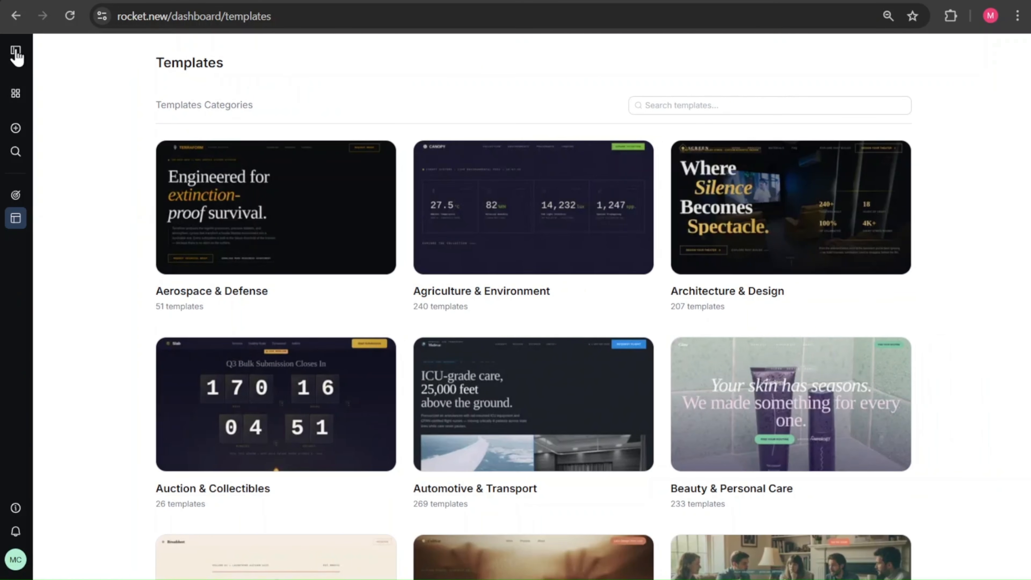
Step: Return to the new task page and collapse the sidebar
{"action": "left_click", "coordinate": [16, 53]}
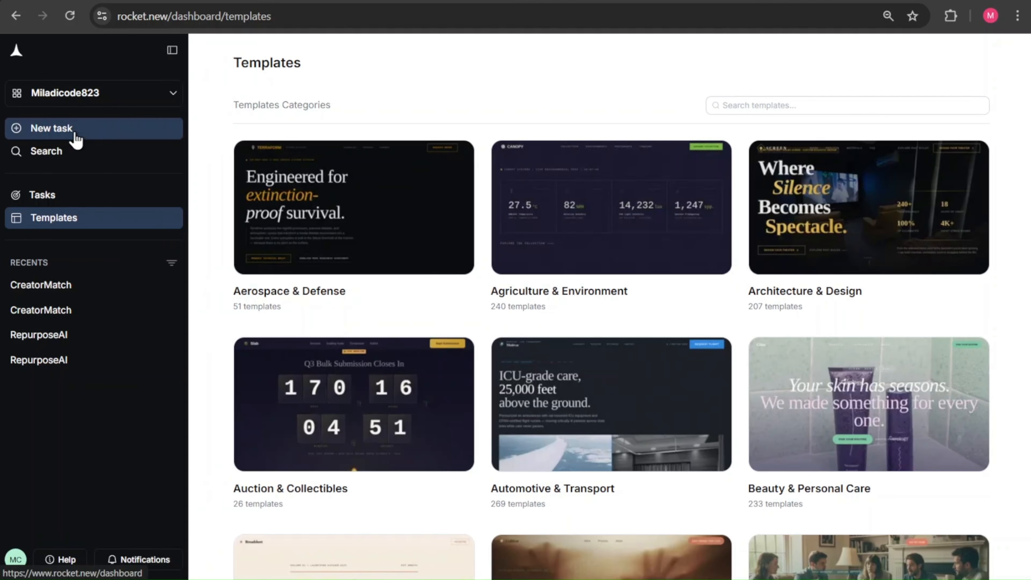
{"action": "left_click", "coordinate": [75, 134]}
{"action": "left_click", "coordinate": [171, 50]}
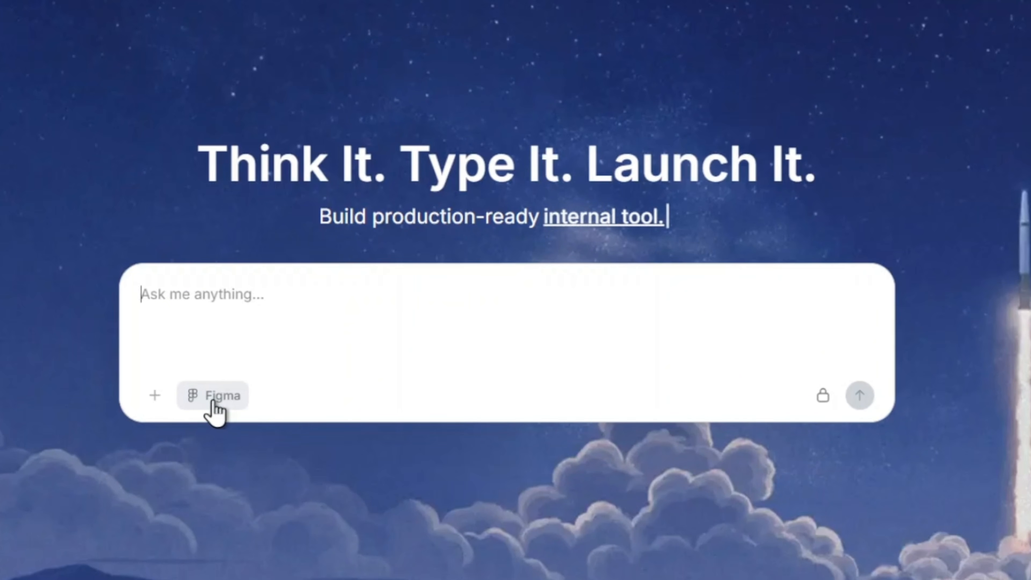
Step: View the Figma connection dialog and close it without connecting an account
{"action": "left_click", "coordinate": [212, 400]}
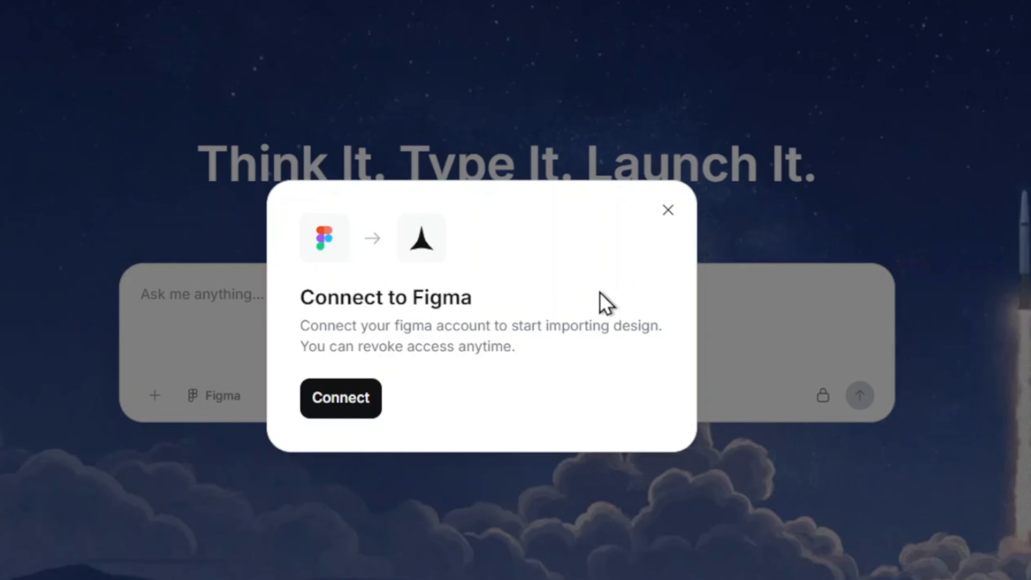
{"action": "left_click", "coordinate": [660, 212]}
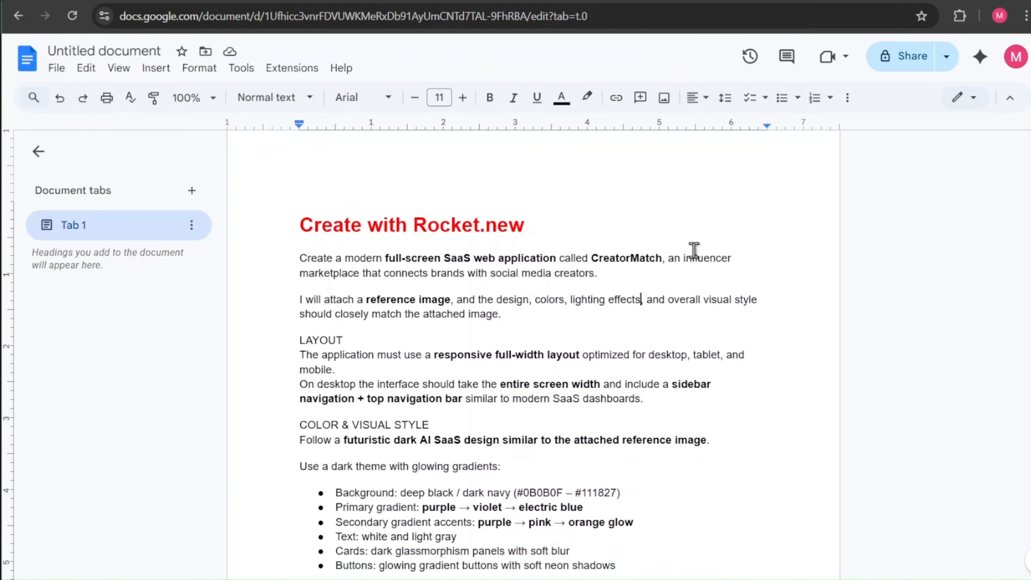
Step: Read through the CreatorMatch prompt in the Google Docs document, from the introduction to the core pages
{"action": "scroll", "coordinate": [693, 249], "scroll_direction": "down", "scroll_amount": 1}
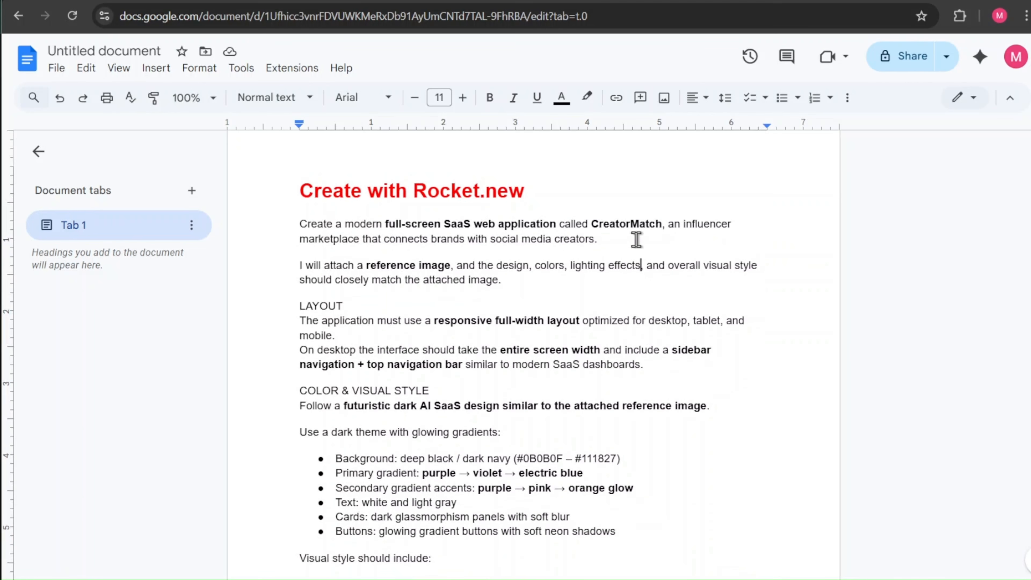
{"action": "scroll", "coordinate": [604, 237], "scroll_direction": "down", "scroll_amount": 10}
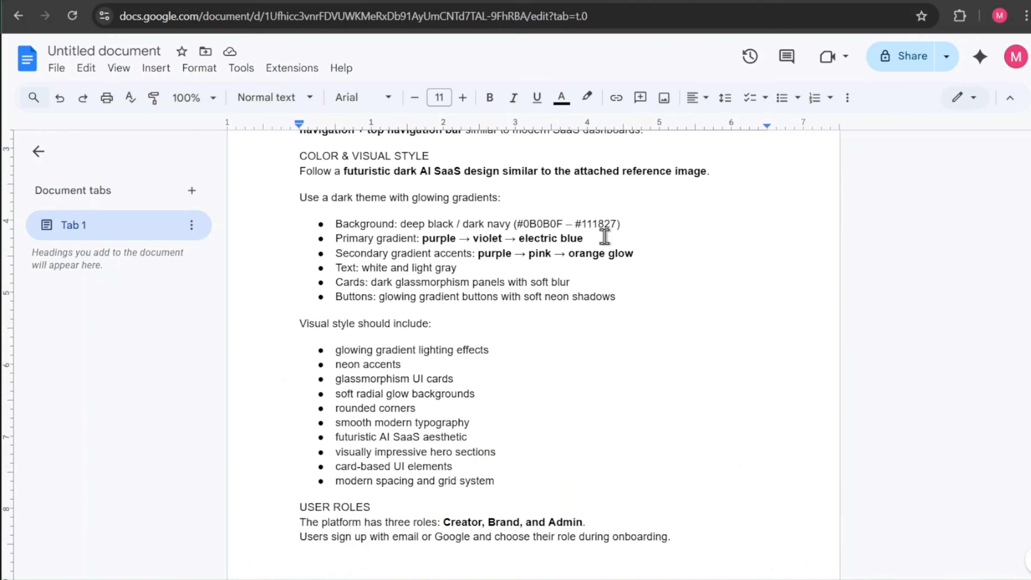
{"action": "scroll", "coordinate": [604, 237], "scroll_direction": "down", "scroll_amount": 4}
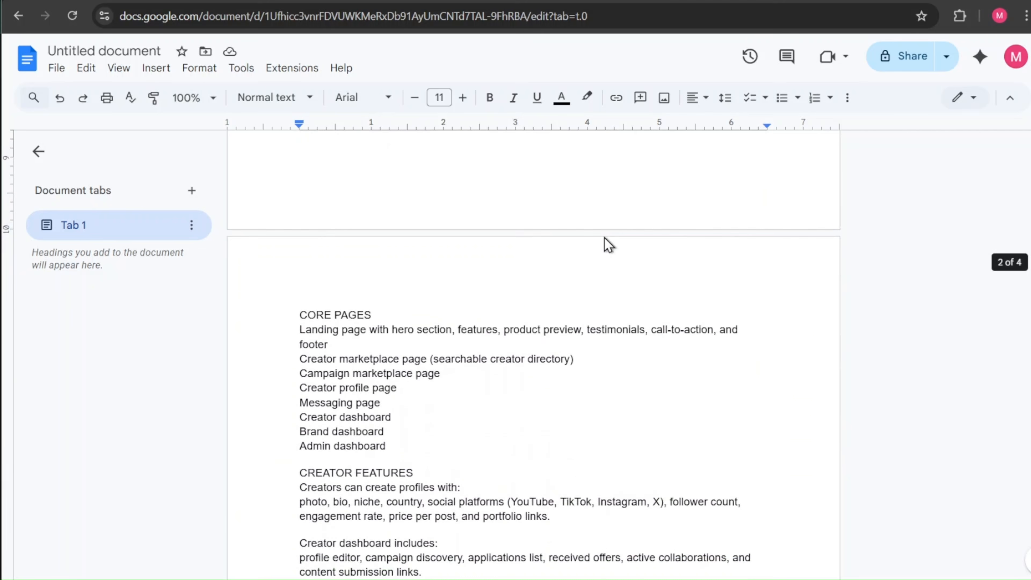
{"action": "scroll", "coordinate": [605, 236], "scroll_direction": "up", "scroll_amount": 8}
{"action": "scroll", "coordinate": [604, 236], "scroll_direction": "up", "scroll_amount": 7}
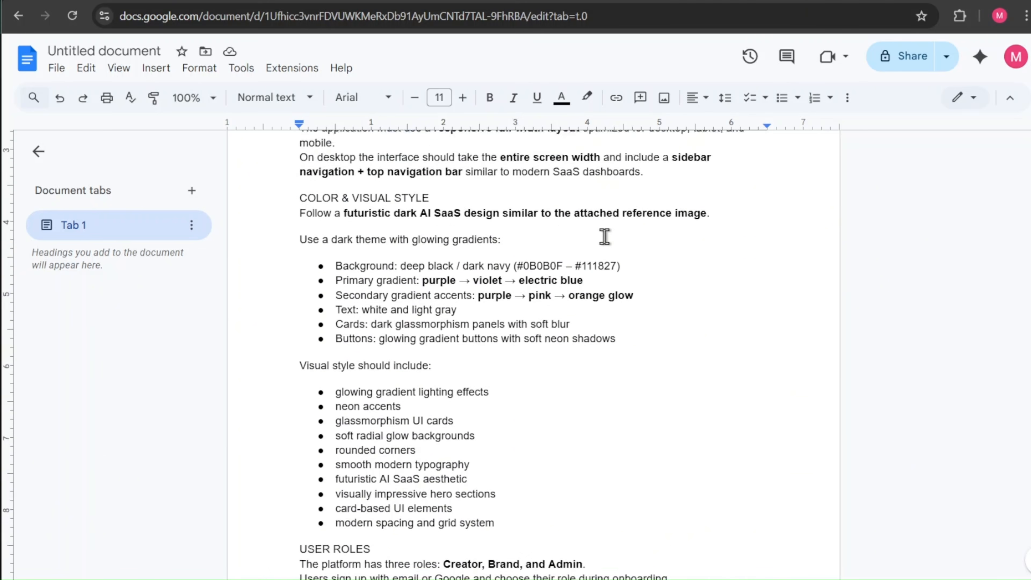
{"action": "scroll", "coordinate": [605, 236], "scroll_direction": "down", "scroll_amount": 2}
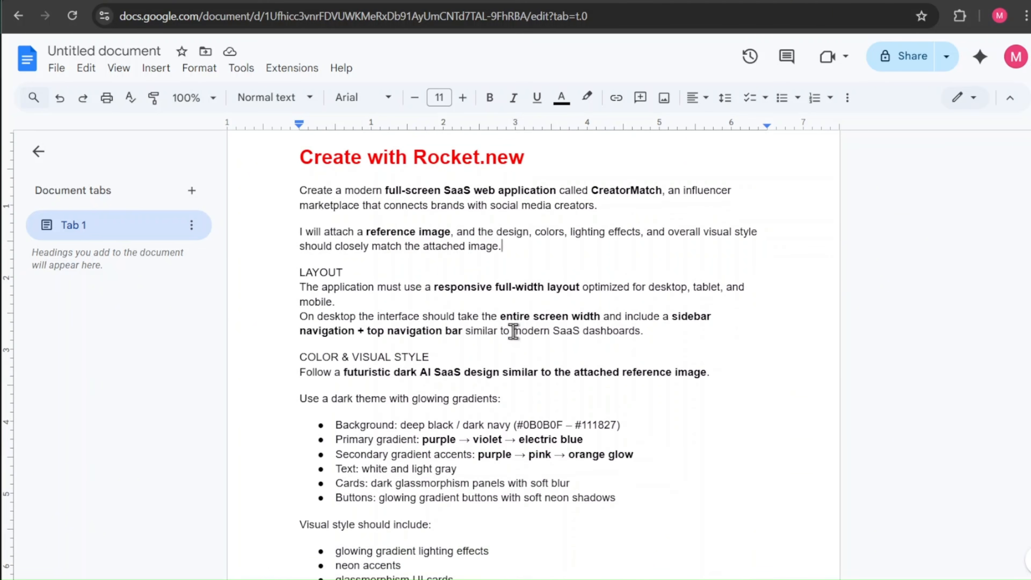
Step: Copy the full CreatorMatch prompt below the document's red heading and return to the start of the text
{"action": "left_click_drag", "start_coordinate": [293, 188], "coordinate": [610, 528]}
{"action": "scroll", "coordinate": [525, 500], "scroll_direction": "down", "scroll_amount": 12}
{"action": "scroll", "coordinate": [526, 500], "scroll_direction": "down", "scroll_amount": 5}
{"action": "scroll", "coordinate": [619, 466], "scroll_direction": "up", "scroll_amount": 1}
{"action": "left_click", "coordinate": [610, 528]}
{"action": "scroll", "coordinate": [608, 528], "scroll_direction": "up", "scroll_amount": 10}
{"action": "scroll", "coordinate": [609, 528], "scroll_direction": "up", "scroll_amount": 10}
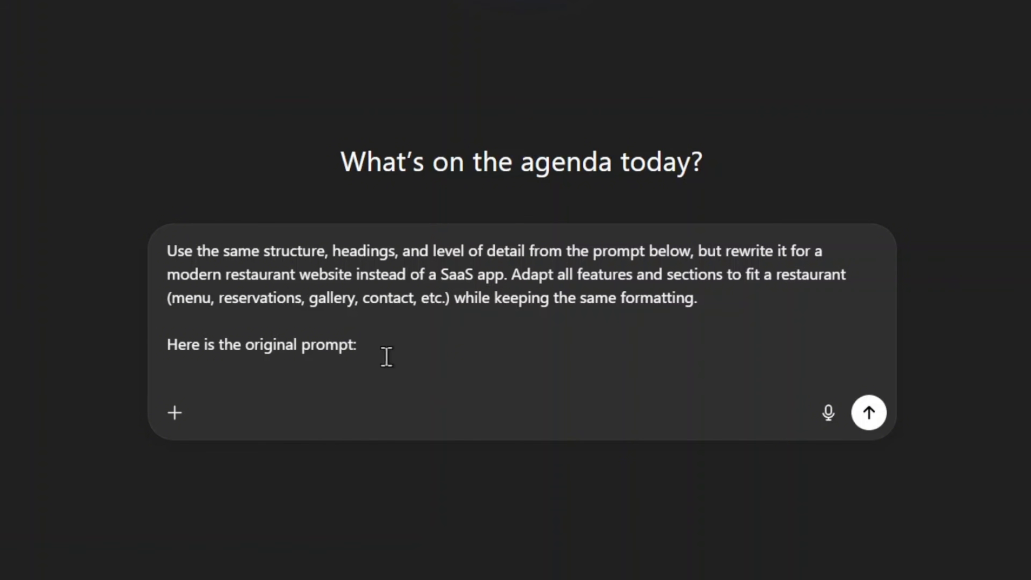
Step: In ChatGPT, paste the original prompt below the restaurant-website rewrite instructions and send the message
{"action": "key", "text": "shift+Return"}
{"action": "key", "text": "ctrl+v"}
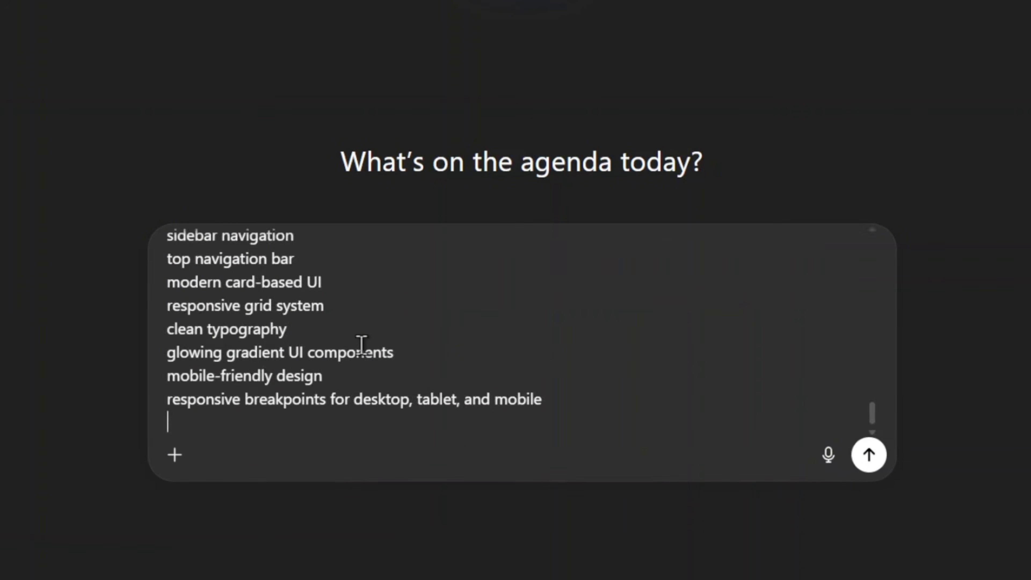
{"action": "scroll", "coordinate": [361, 346], "scroll_direction": "up", "scroll_amount": 10}
{"action": "left_click", "coordinate": [869, 455]}
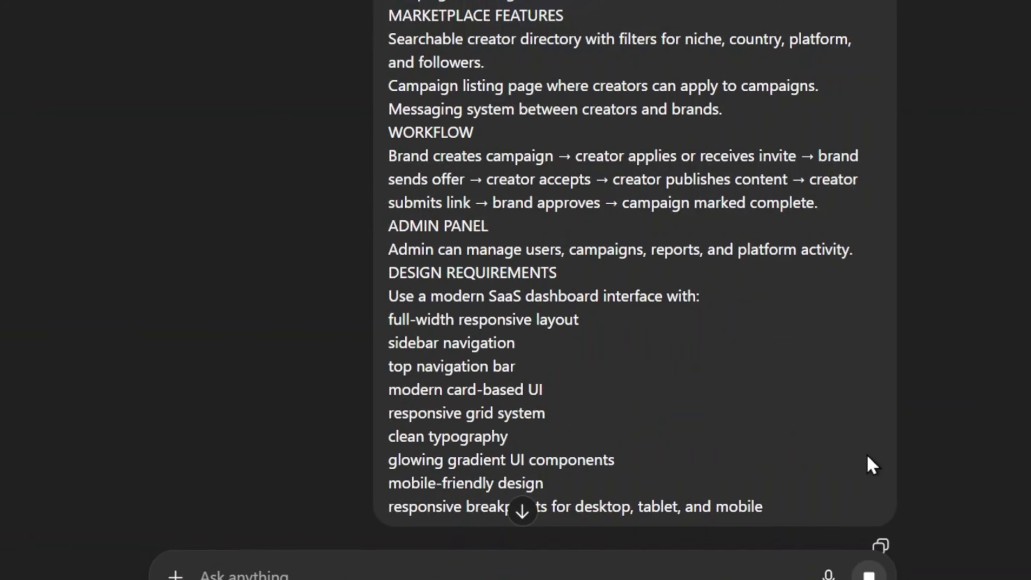
Step: Examine the rewritten restaurant website prompt, including its layout, visual style and contact sections
{"action": "scroll", "coordinate": [485, 327], "scroll_direction": "down", "scroll_amount": 20}
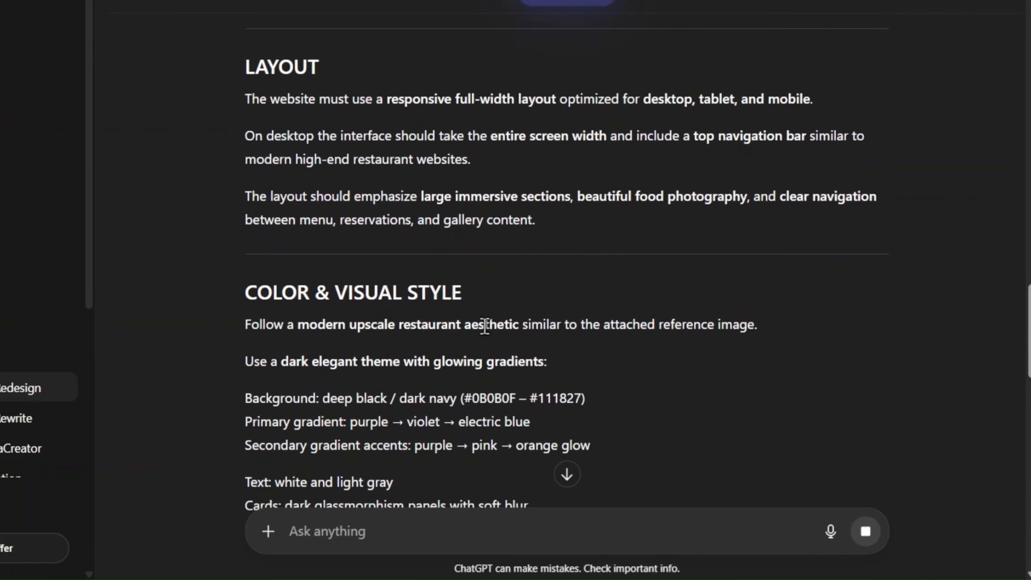
{"action": "scroll", "coordinate": [484, 327], "scroll_direction": "down", "scroll_amount": 20}
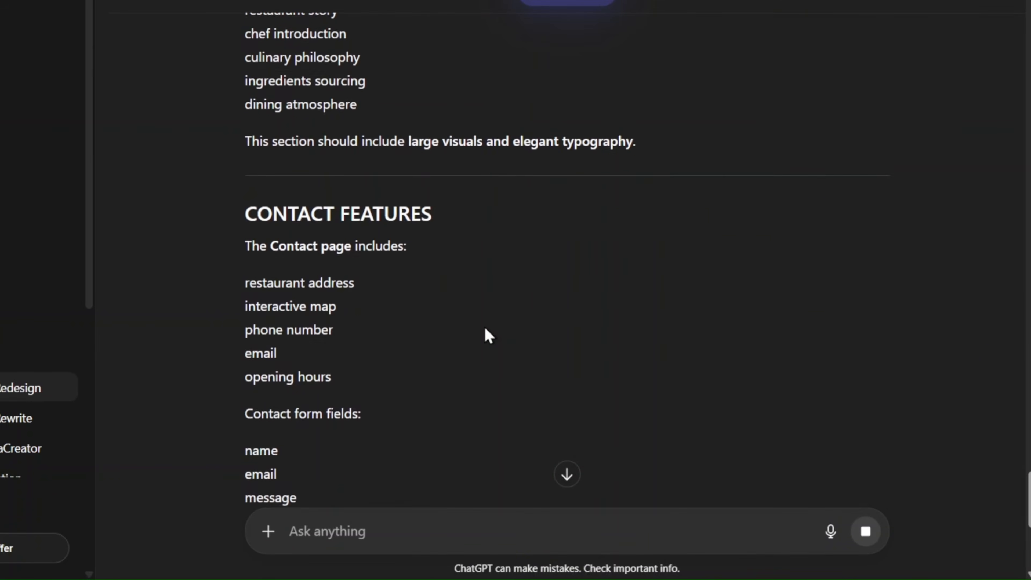
{"action": "scroll", "coordinate": [488, 335], "scroll_direction": "up", "scroll_amount": 10}
{"action": "scroll", "coordinate": [488, 335], "scroll_direction": "up", "scroll_amount": 20}
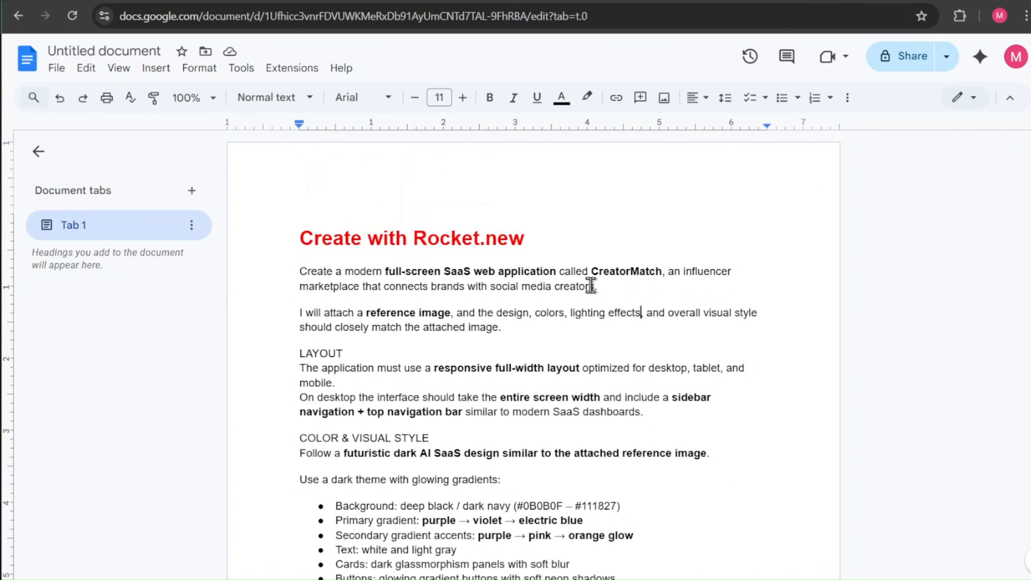
Step: In the Google Docs prompt, highlight the CreatorMatch introduction and the reference-image paragraph in turn for reading
{"action": "left_click_drag", "start_coordinate": [607, 288], "coordinate": [296, 271]}
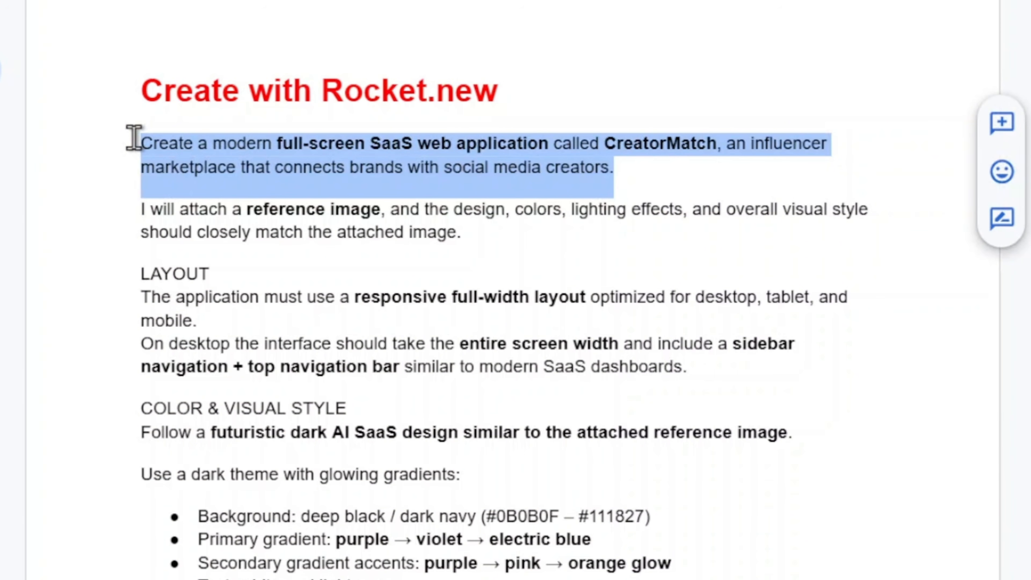
{"action": "left_click_drag", "start_coordinate": [134, 138], "coordinate": [122, 174]}
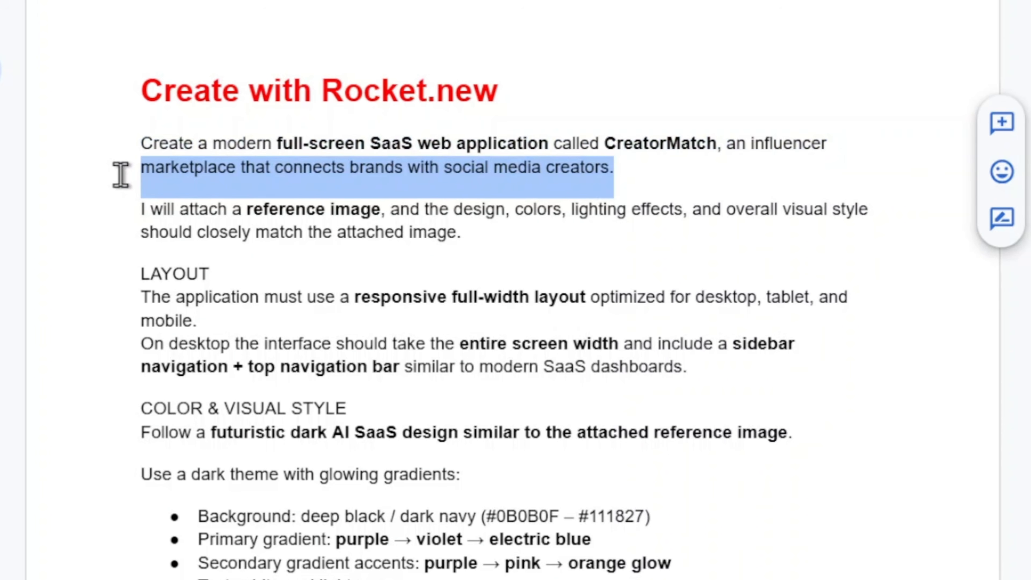
{"action": "left_click", "coordinate": [121, 175]}
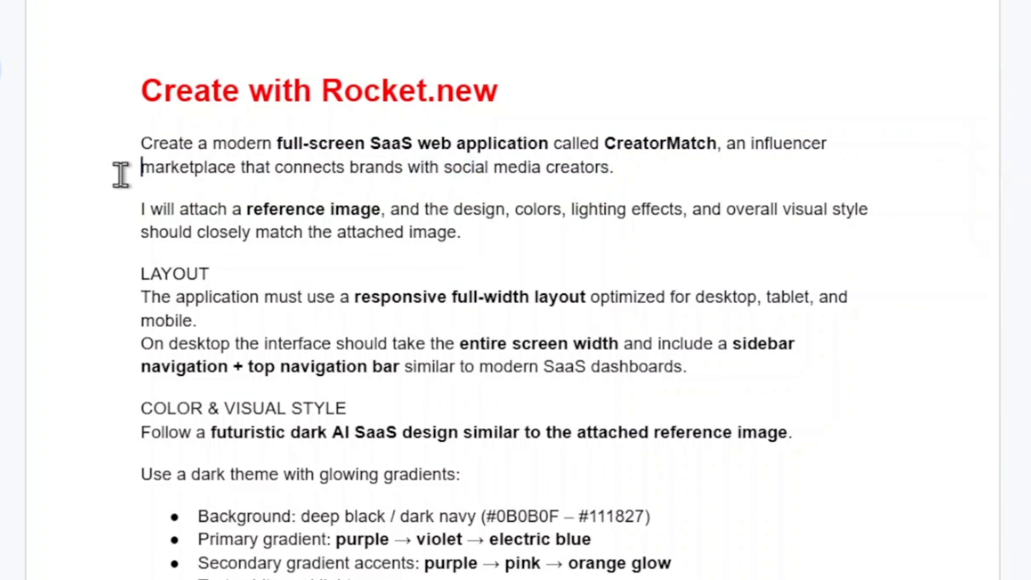
{"action": "left_click_drag", "start_coordinate": [129, 207], "coordinate": [268, 244]}
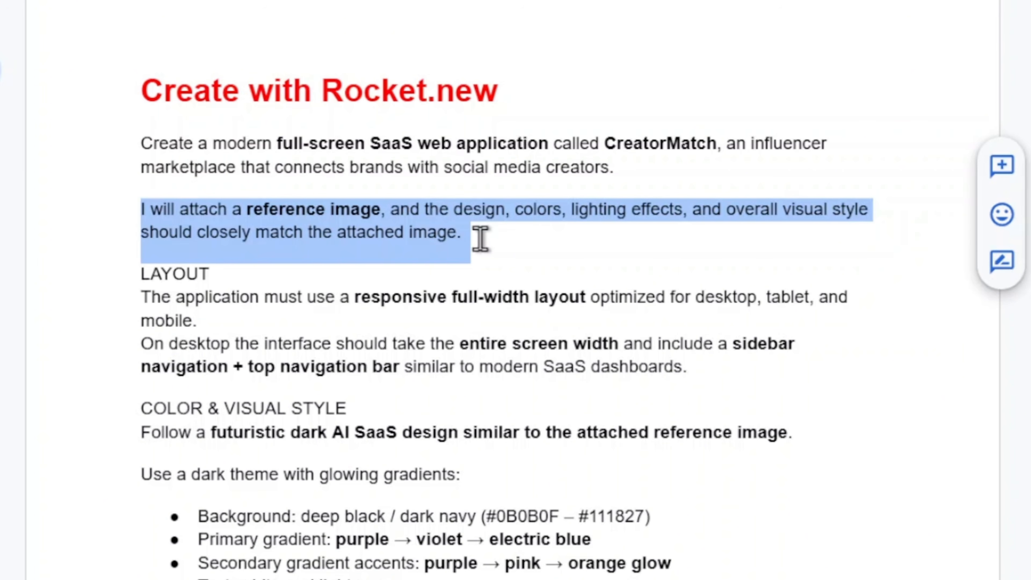
{"action": "left_click", "coordinate": [480, 240]}
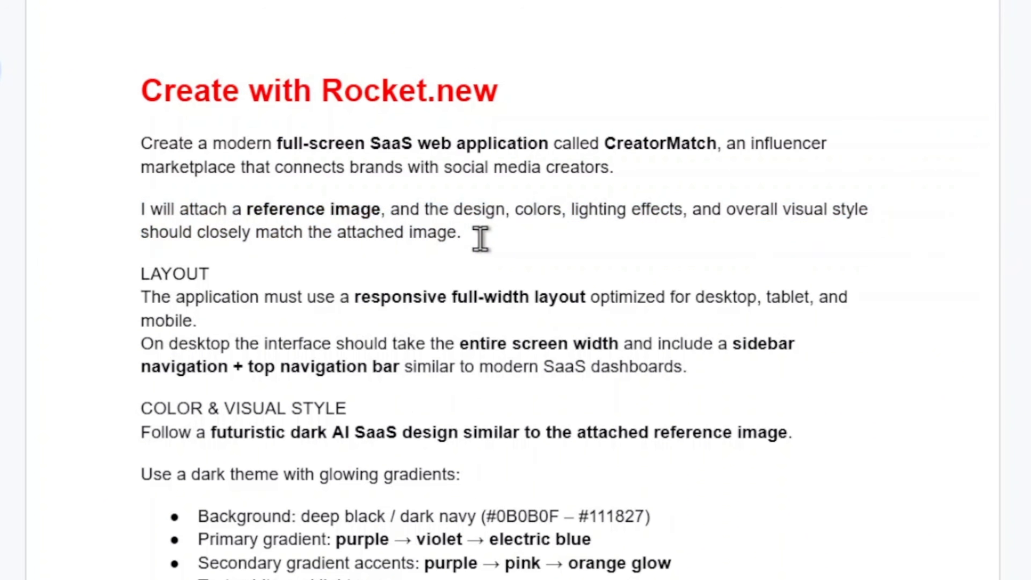
Step: Copy the full CreatorMatch prompt from the document and paste it into the task prompt box in Rocket
{"action": "scroll", "coordinate": [481, 375], "scroll_direction": "down", "scroll_amount": 3}
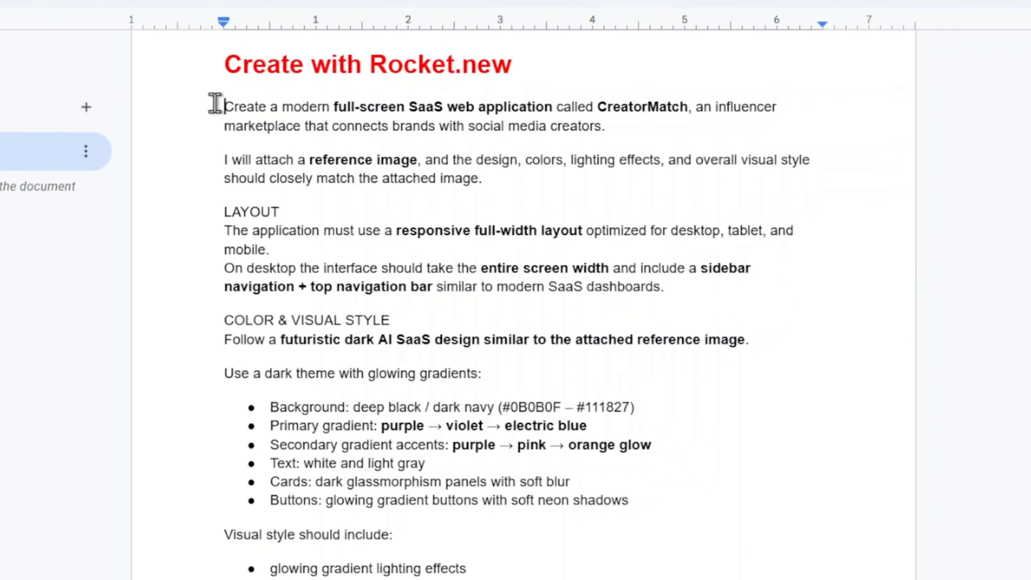
{"action": "left_click_drag", "start_coordinate": [161, 42], "coordinate": [609, 527]}
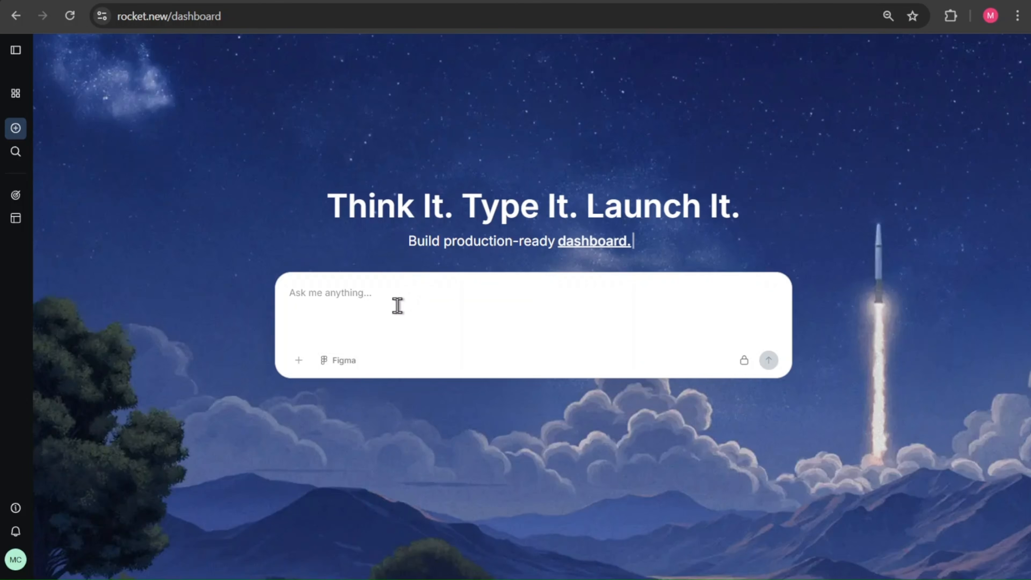
{"action": "key", "text": "ctrl+v"}
{"action": "scroll", "coordinate": [397, 307], "scroll_direction": "up", "scroll_amount": 5}
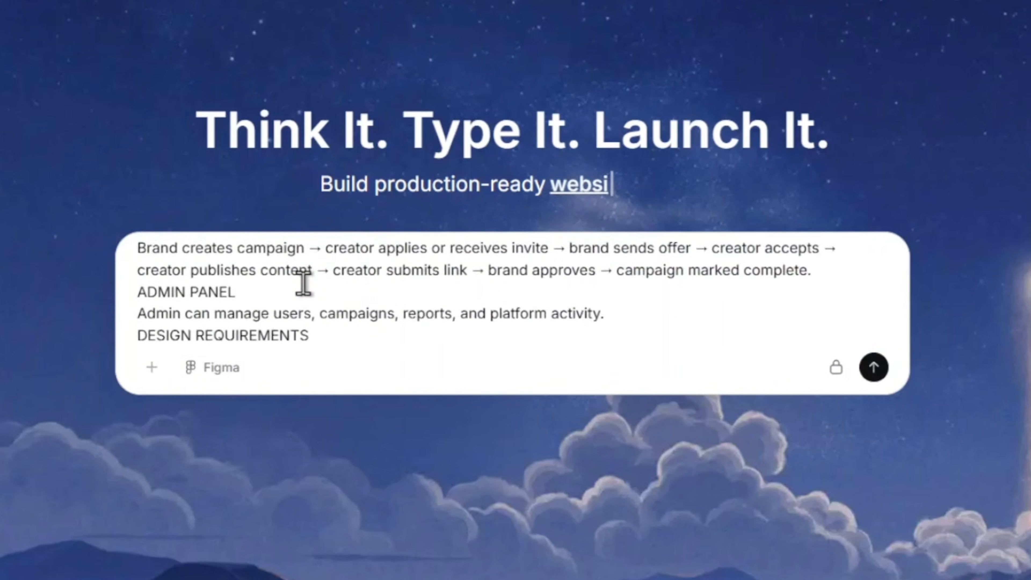
{"action": "scroll", "coordinate": [303, 283], "scroll_direction": "down", "scroll_amount": 3}
{"action": "scroll", "coordinate": [302, 283], "scroll_direction": "up", "scroll_amount": 15}
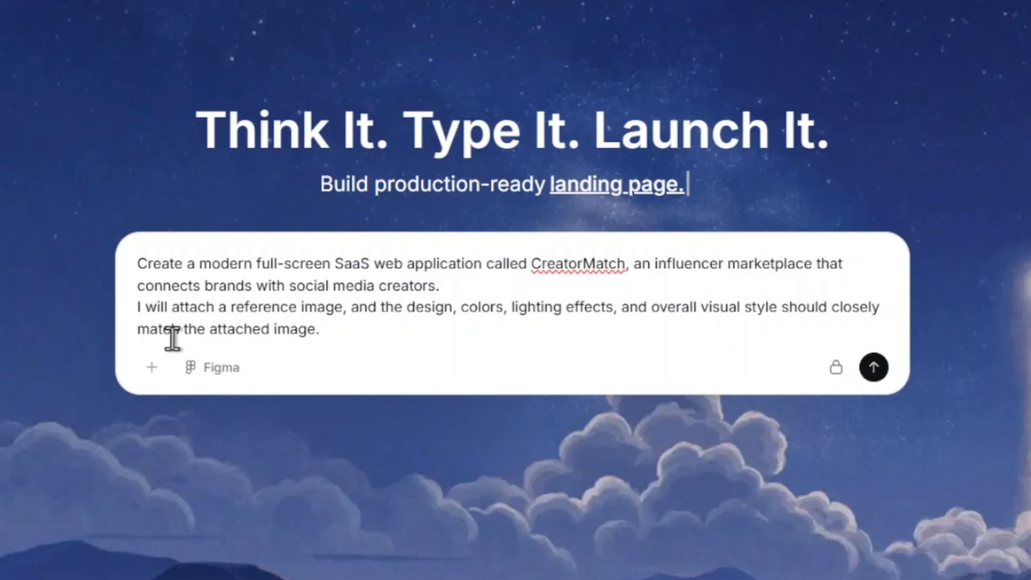
Step: Attach the reference image file to the CreatorMatch prompt
{"action": "left_click", "coordinate": [150, 369]}
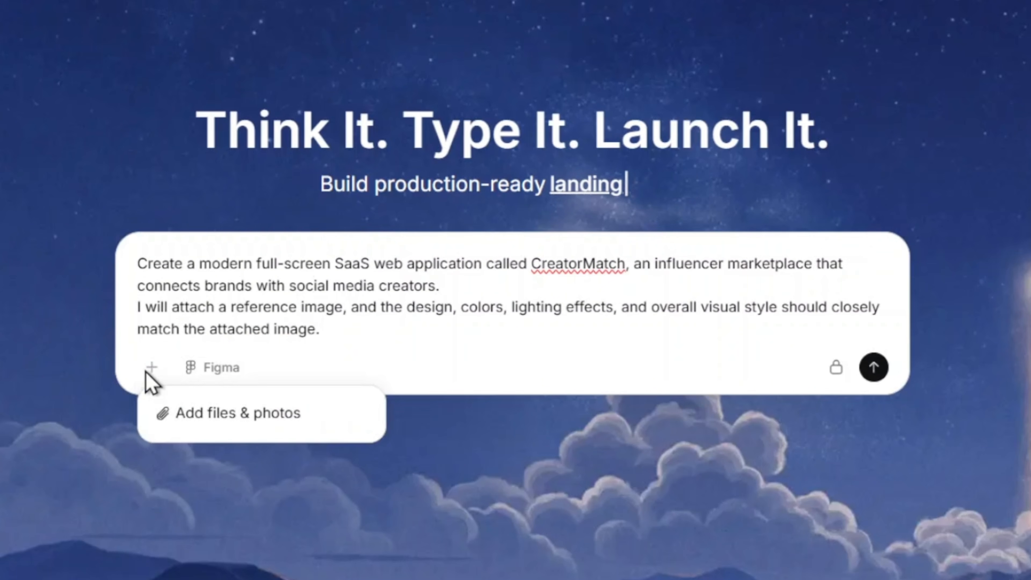
{"action": "left_click", "coordinate": [156, 431]}
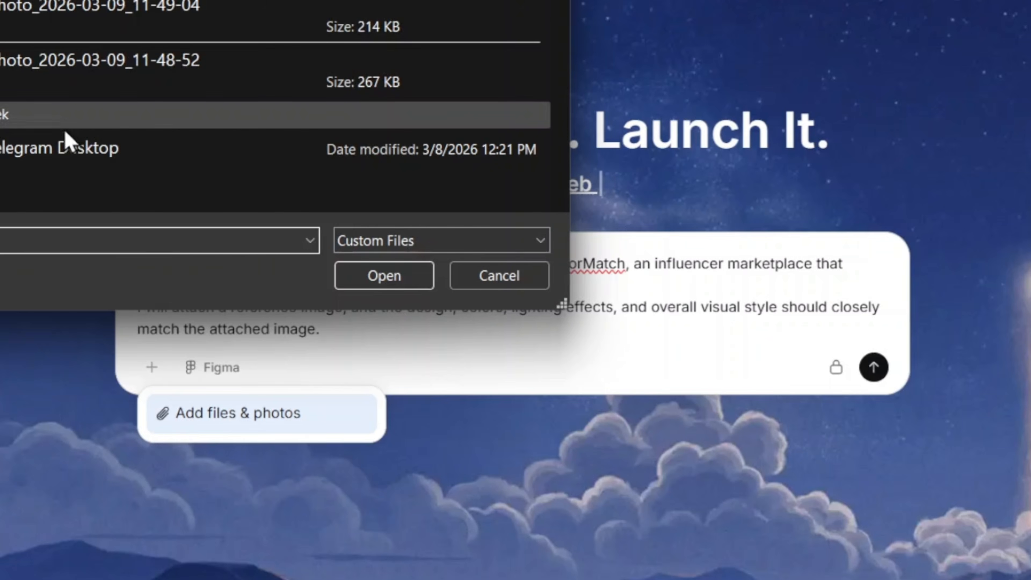
{"action": "double_click", "coordinate": [3, 1]}
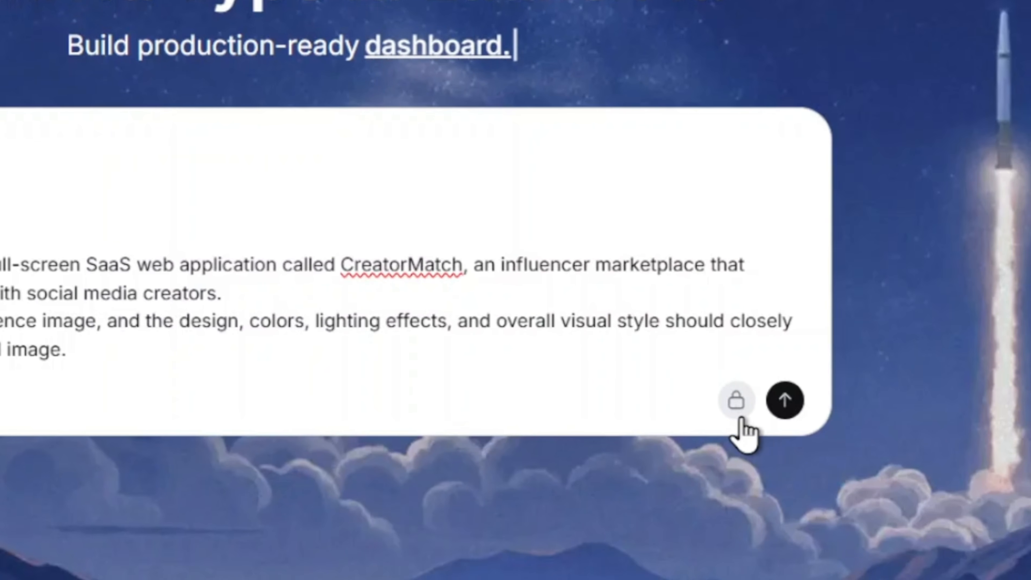
Step: Check the project's Public and Private visibility options, leaving Private selected
{"action": "left_click", "coordinate": [740, 420]}
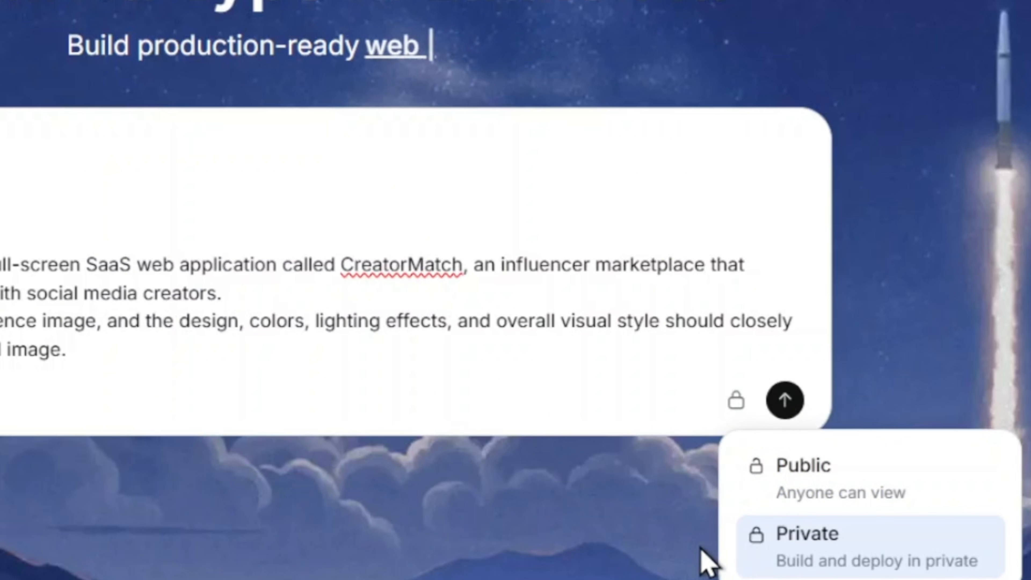
{"action": "left_click", "coordinate": [668, 528]}
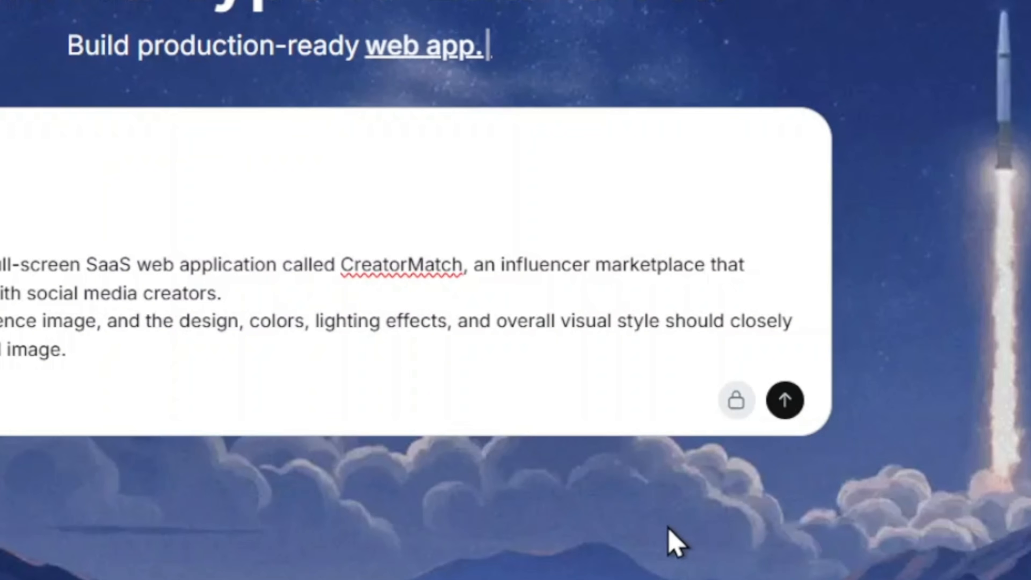
Step: Submit the CreatorMatch prompt and start building the web app with all six suggested screens selected
{"action": "left_click", "coordinate": [784, 419]}
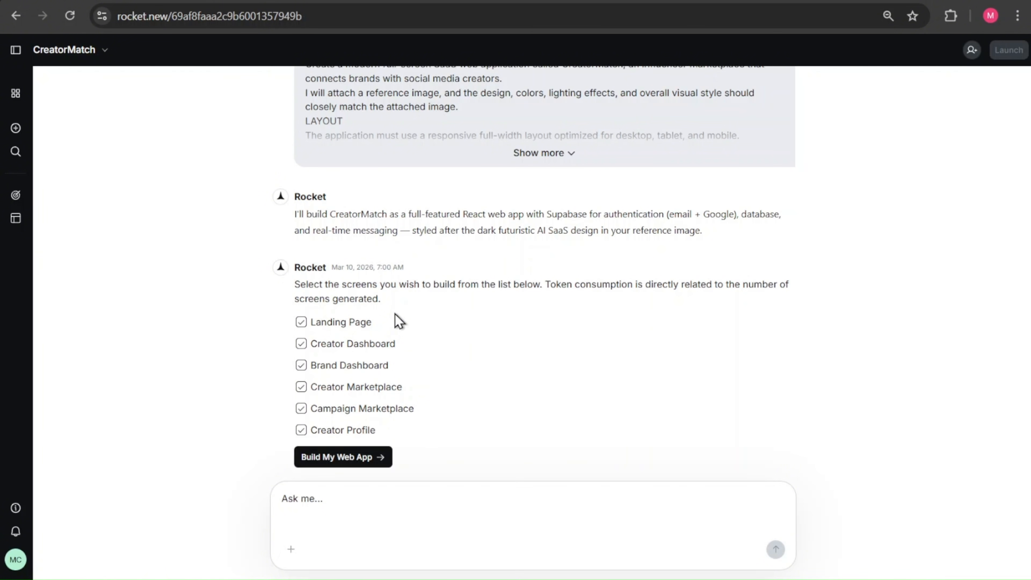
{"action": "left_click", "coordinate": [334, 458]}
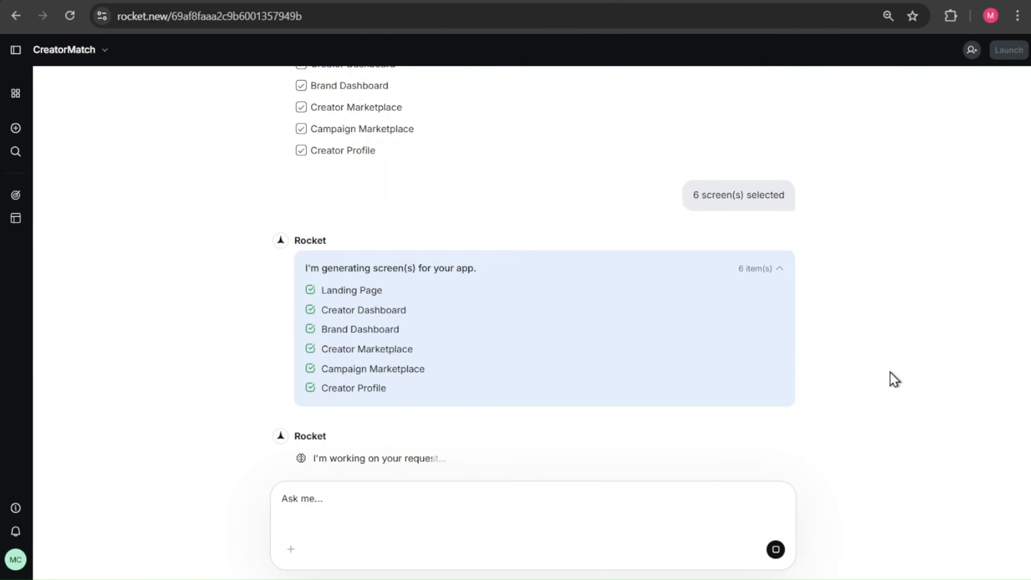
Step: Review the generated landing page from the hero to the footer, including the testimonials carousel
{"action": "scroll", "coordinate": [796, 260], "scroll_direction": "down", "scroll_amount": 15}
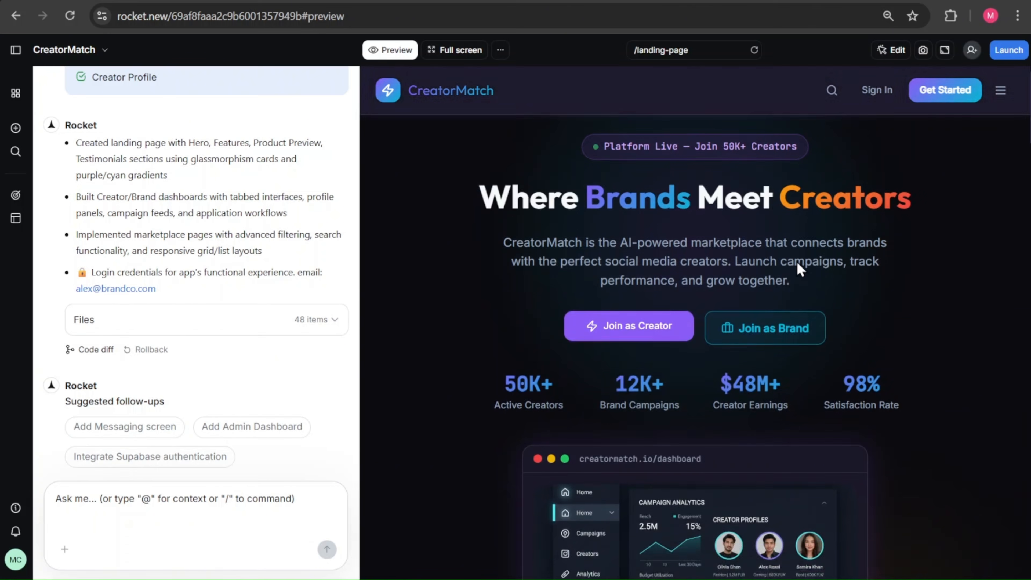
{"action": "scroll", "coordinate": [798, 270], "scroll_direction": "down", "scroll_amount": 15}
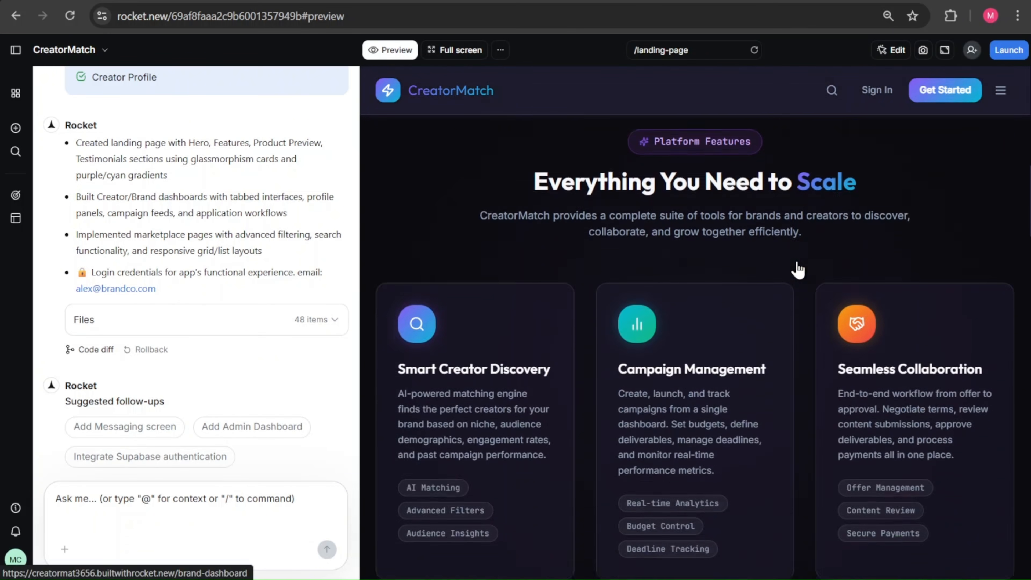
{"action": "scroll", "coordinate": [790, 254], "scroll_direction": "down", "scroll_amount": 15}
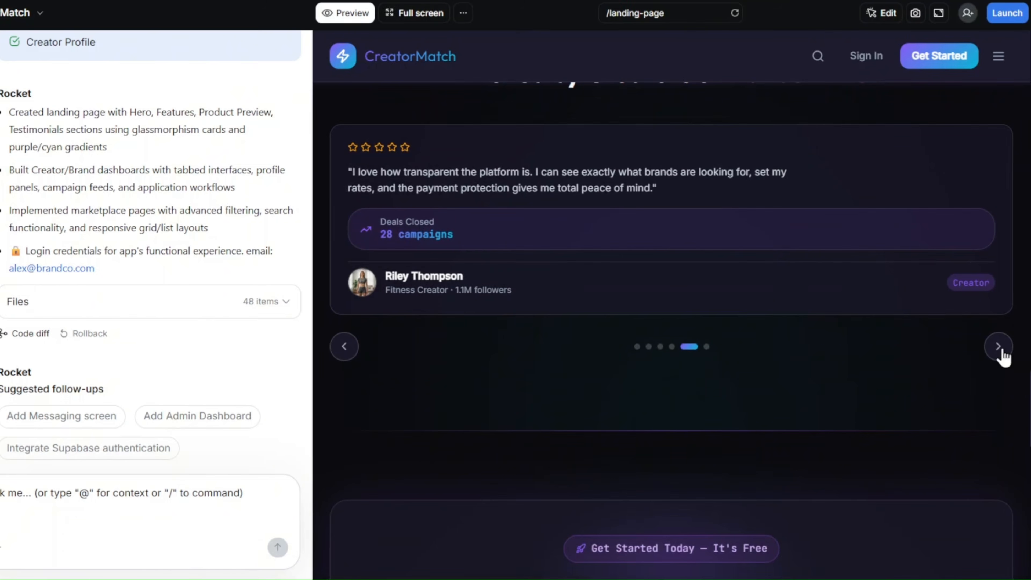
{"action": "left_click", "coordinate": [1001, 352]}
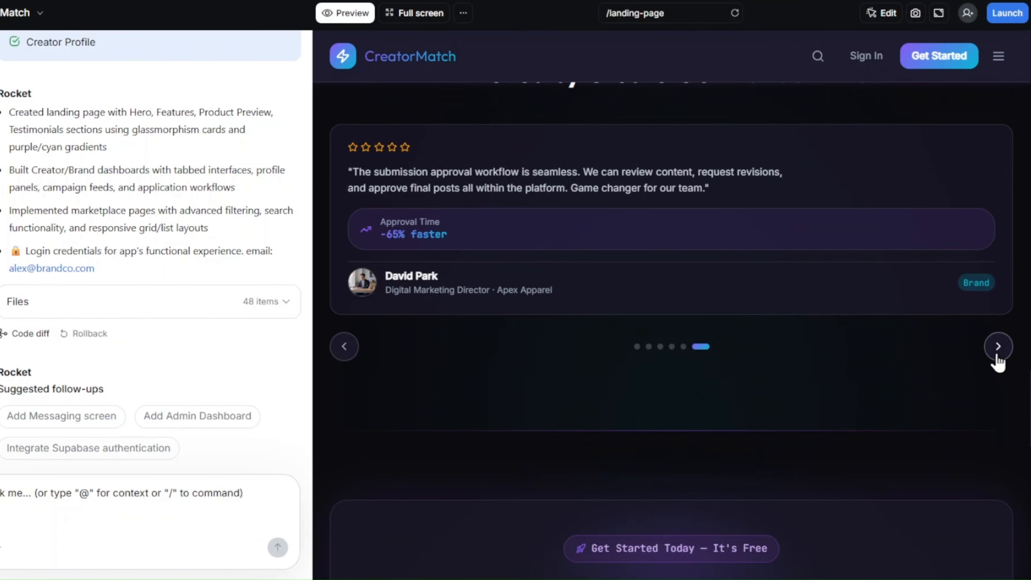
{"action": "left_click", "coordinate": [1001, 353]}
{"action": "left_click", "coordinate": [1001, 352]}
{"action": "left_click", "coordinate": [1001, 353]}
{"action": "scroll", "coordinate": [893, 405], "scroll_direction": "down", "scroll_amount": 8}
{"action": "scroll", "coordinate": [893, 405], "scroll_direction": "down", "scroll_amount": 10}
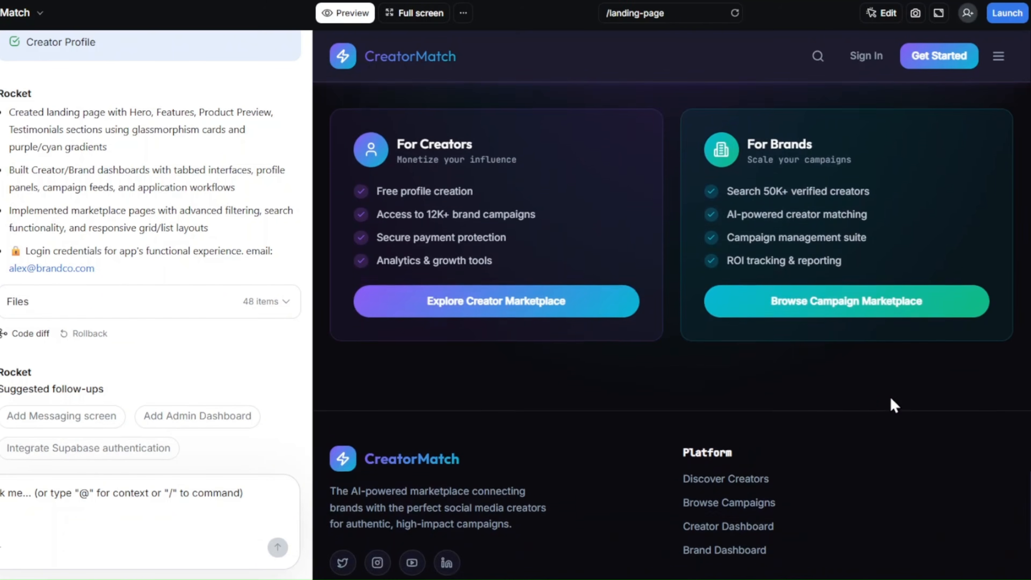
{"action": "scroll", "coordinate": [893, 405], "scroll_direction": "up", "scroll_amount": 20}
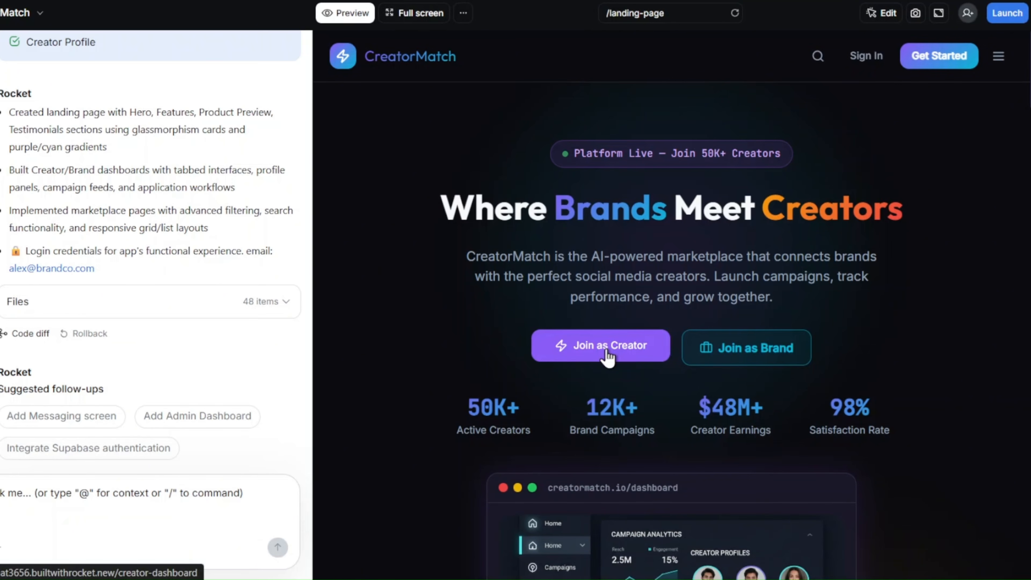
Step: Join as a creator from the landing page and examine the Creator Dashboard's overview and submitted applications
{"action": "left_click", "coordinate": [632, 354]}
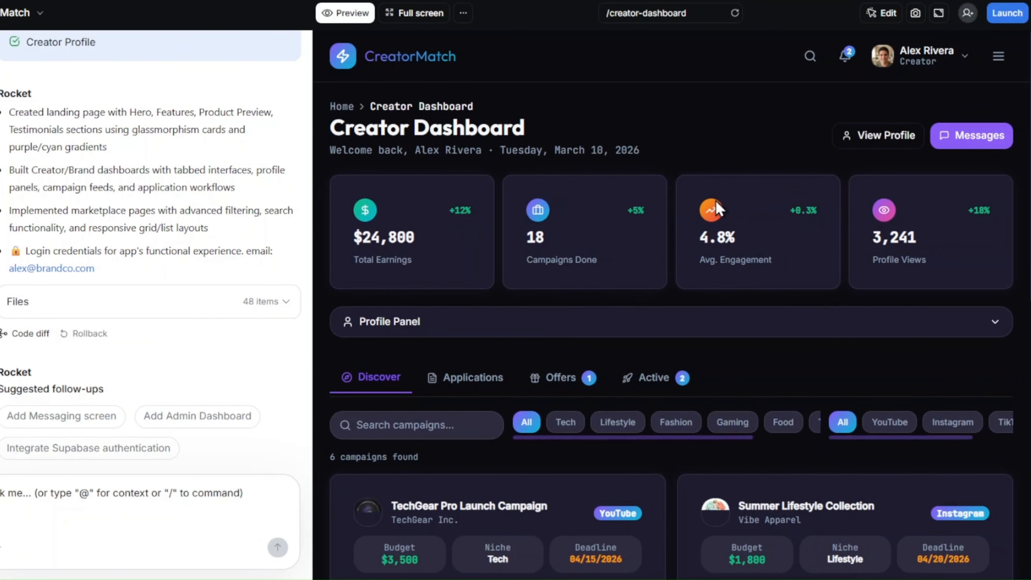
{"action": "left_click", "coordinate": [911, 323]}
{"action": "left_click", "coordinate": [858, 273]}
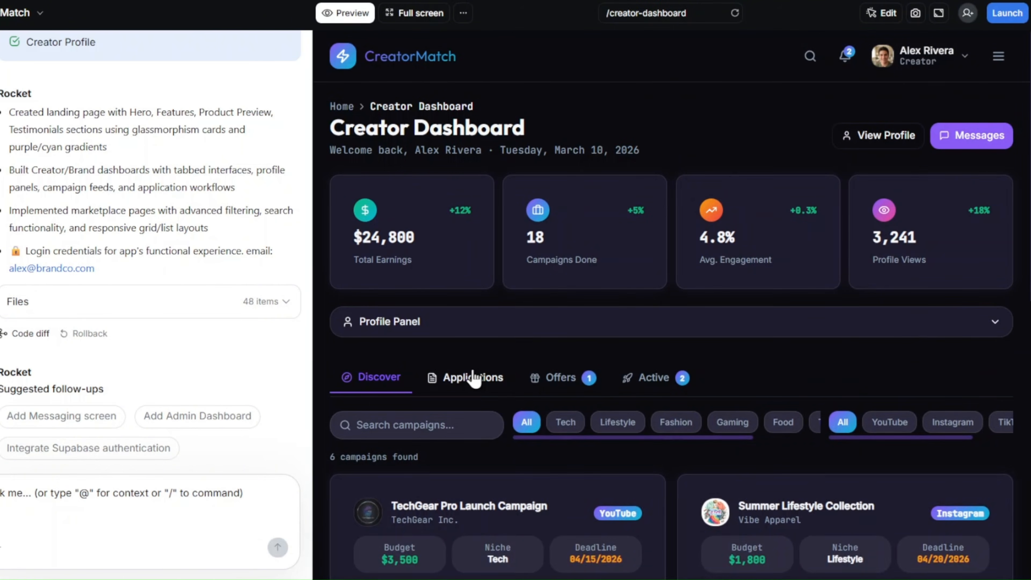
{"action": "left_click", "coordinate": [474, 377]}
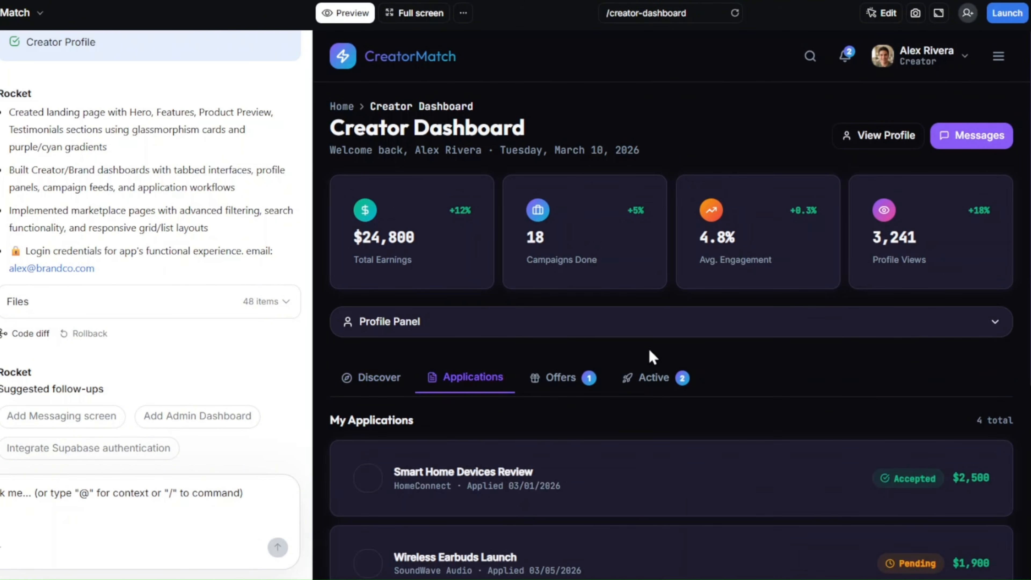
{"action": "scroll", "coordinate": [648, 348], "scroll_direction": "down", "scroll_amount": 6}
{"action": "scroll", "coordinate": [648, 348], "scroll_direction": "up", "scroll_amount": 3}
{"action": "scroll", "coordinate": [648, 348], "scroll_direction": "up", "scroll_amount": 2}
Step: Examine the received offers and the active collaborations on the Creator Dashboard
{"action": "left_click", "coordinate": [561, 318]}
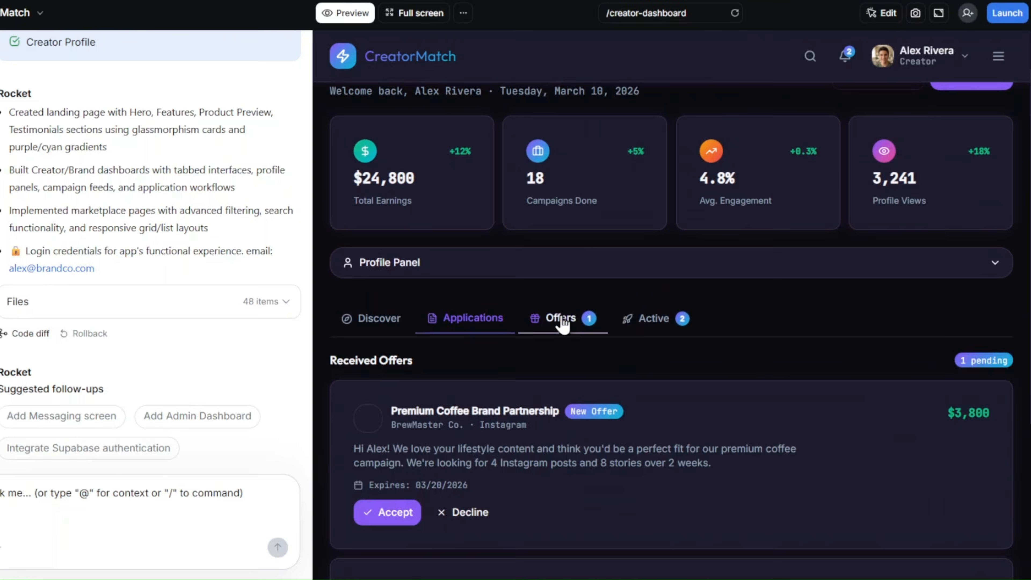
{"action": "scroll", "coordinate": [560, 318], "scroll_direction": "down", "scroll_amount": 5}
{"action": "scroll", "coordinate": [562, 321], "scroll_direction": "up", "scroll_amount": 4}
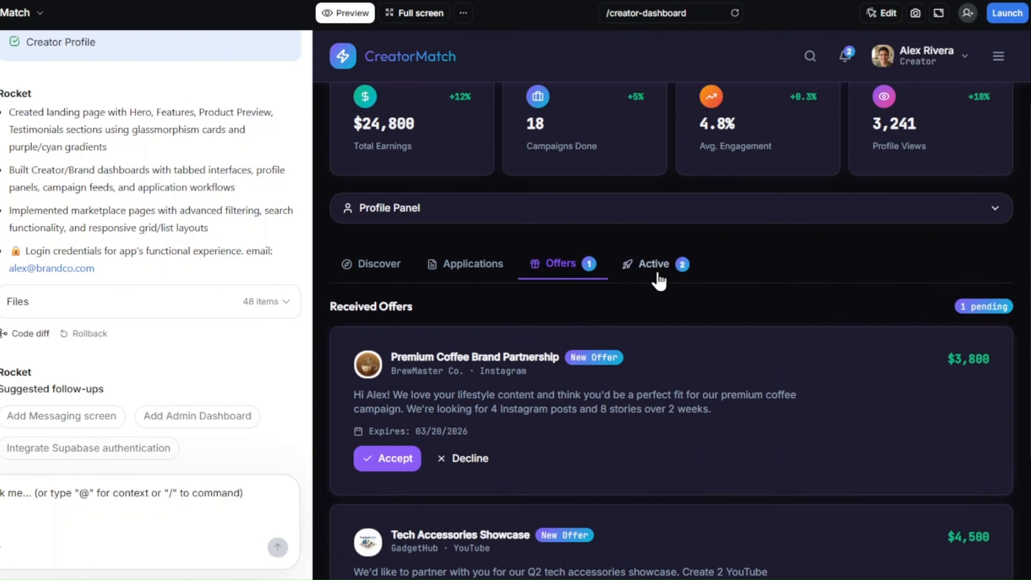
{"action": "left_click", "coordinate": [658, 273]}
{"action": "scroll", "coordinate": [660, 280], "scroll_direction": "down", "scroll_amount": 2}
{"action": "scroll", "coordinate": [660, 280], "scroll_direction": "down", "scroll_amount": 5}
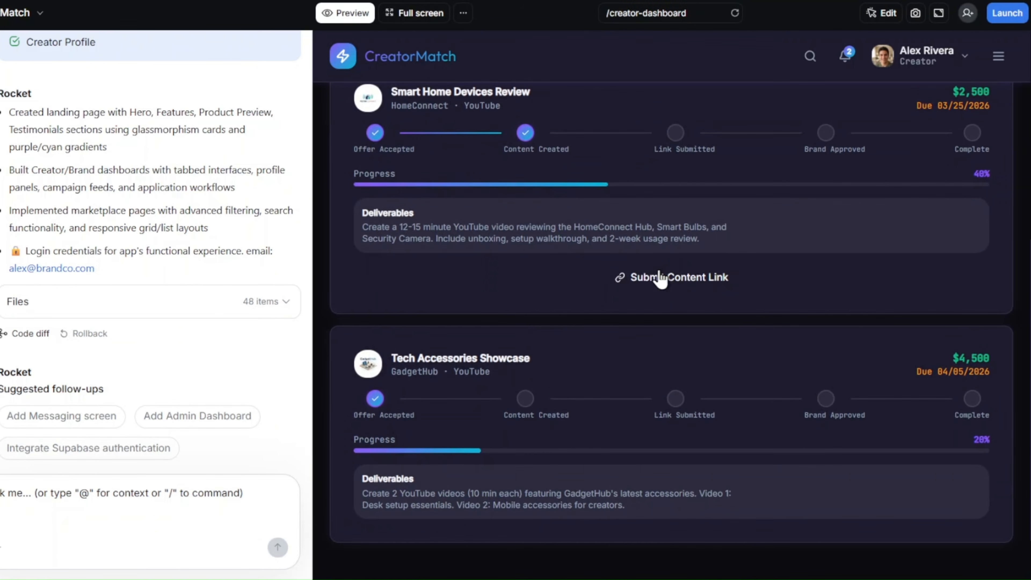
{"action": "scroll", "coordinate": [660, 280], "scroll_direction": "up", "scroll_amount": 8}
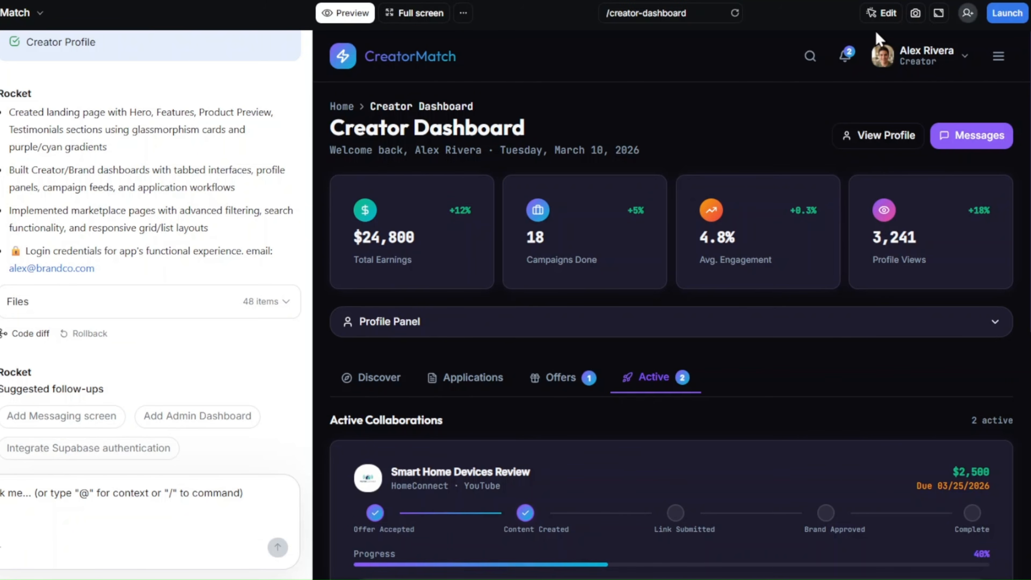
Step: Check the creator's account options and the recent notifications on the Creator Dashboard
{"action": "left_click", "coordinate": [946, 64]}
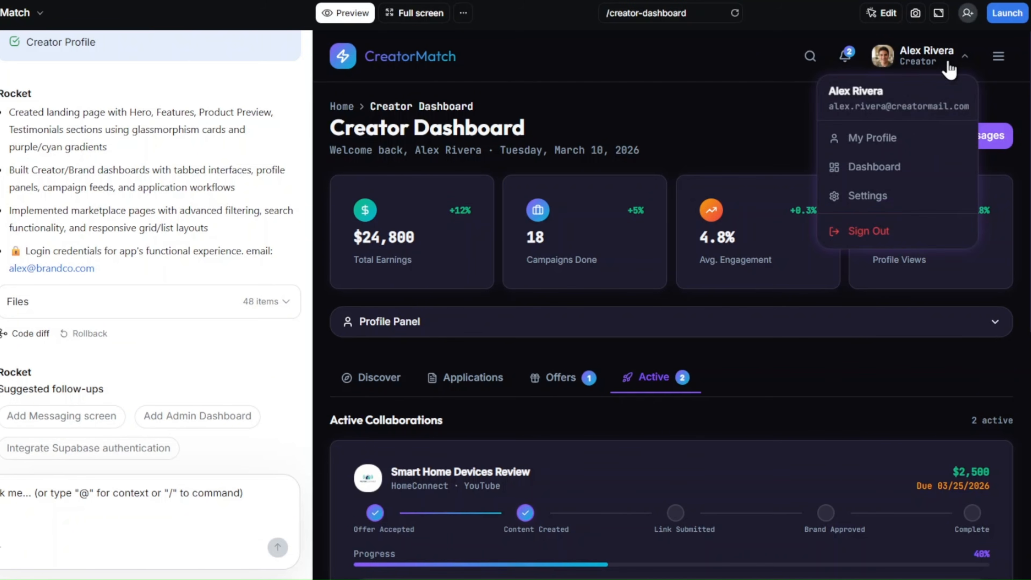
{"action": "left_click", "coordinate": [766, 151]}
{"action": "left_click", "coordinate": [845, 58]}
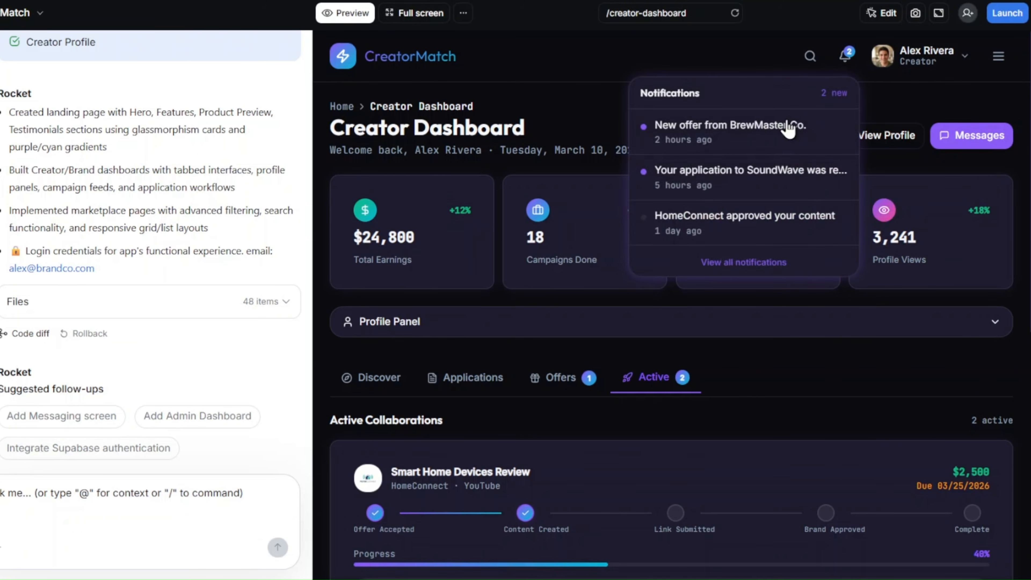
{"action": "left_click", "coordinate": [583, 124]}
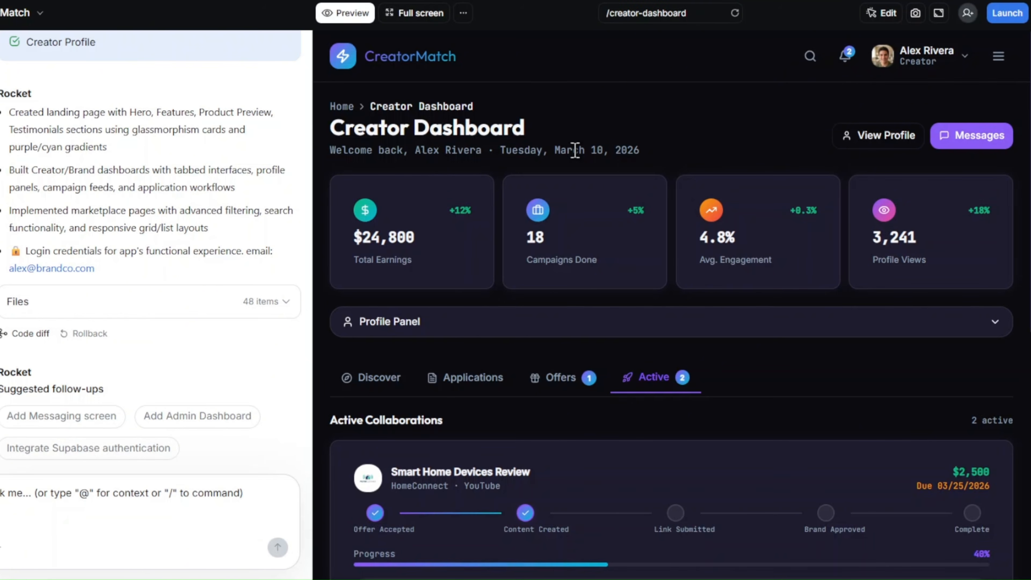
Step: Return to the landing page, join as a brand and review the Brand Dashboard's overview
{"action": "left_click", "coordinate": [338, 106]}
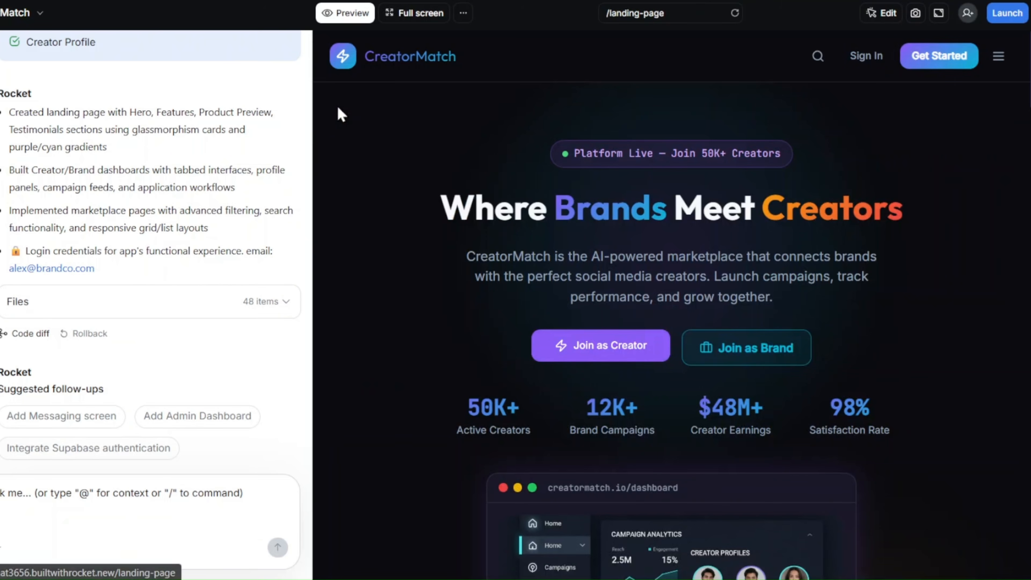
{"action": "left_click", "coordinate": [761, 358]}
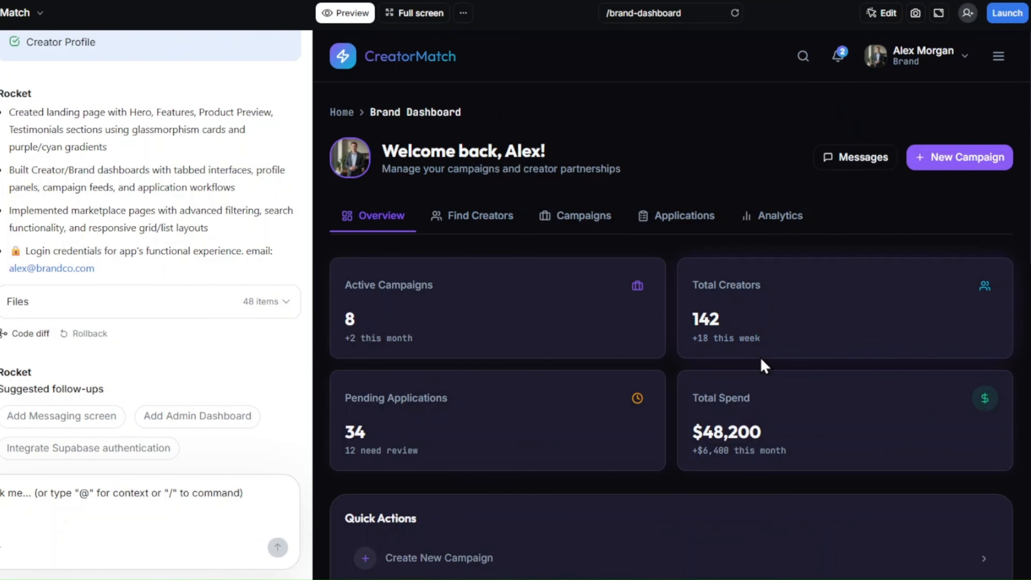
{"action": "scroll", "coordinate": [760, 357], "scroll_direction": "down", "scroll_amount": 10}
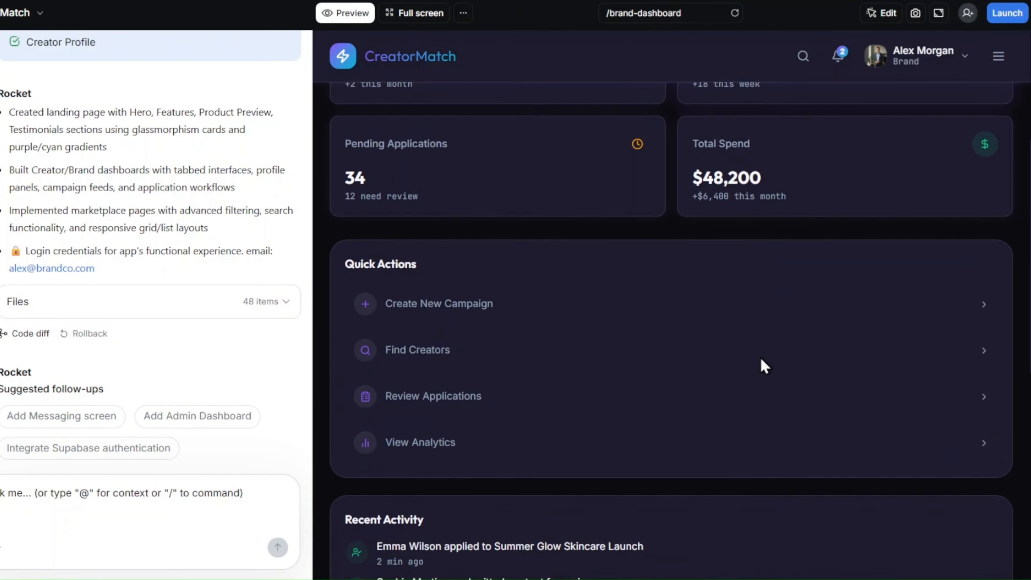
{"action": "scroll", "coordinate": [760, 357], "scroll_direction": "down", "scroll_amount": 8}
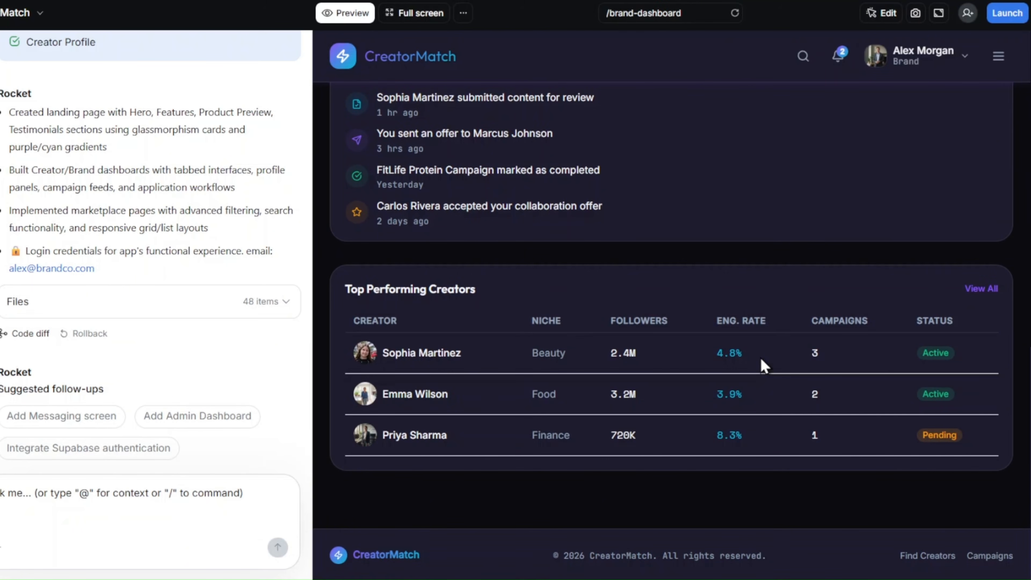
{"action": "scroll", "coordinate": [761, 359], "scroll_direction": "up", "scroll_amount": 15}
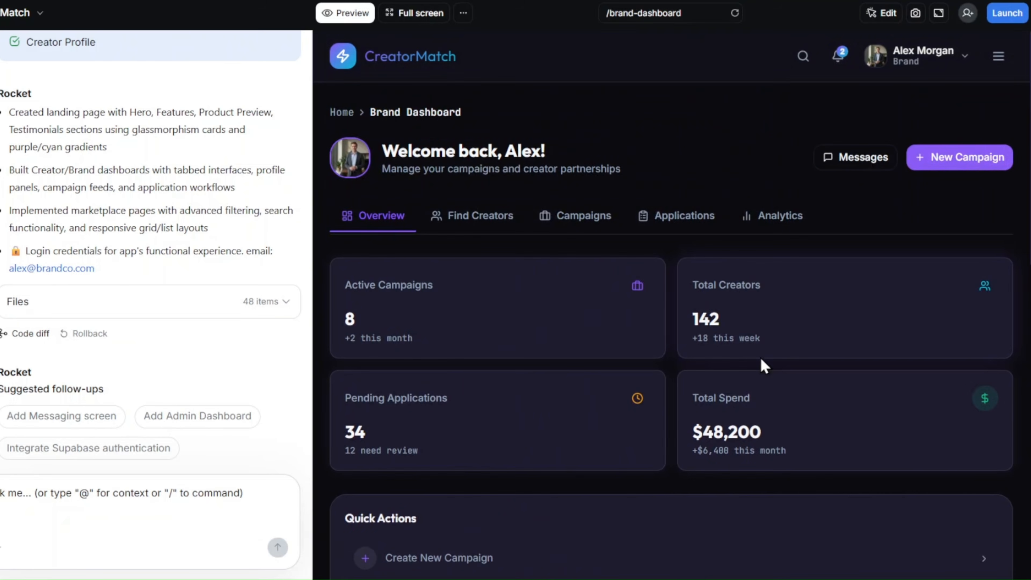
Step: Look through the creator cards in the Brand Dashboard's Find Creators section
{"action": "left_click", "coordinate": [497, 228]}
{"action": "scroll", "coordinate": [570, 241], "scroll_direction": "down", "scroll_amount": 5}
{"action": "scroll", "coordinate": [570, 248], "scroll_direction": "down", "scroll_amount": 1}
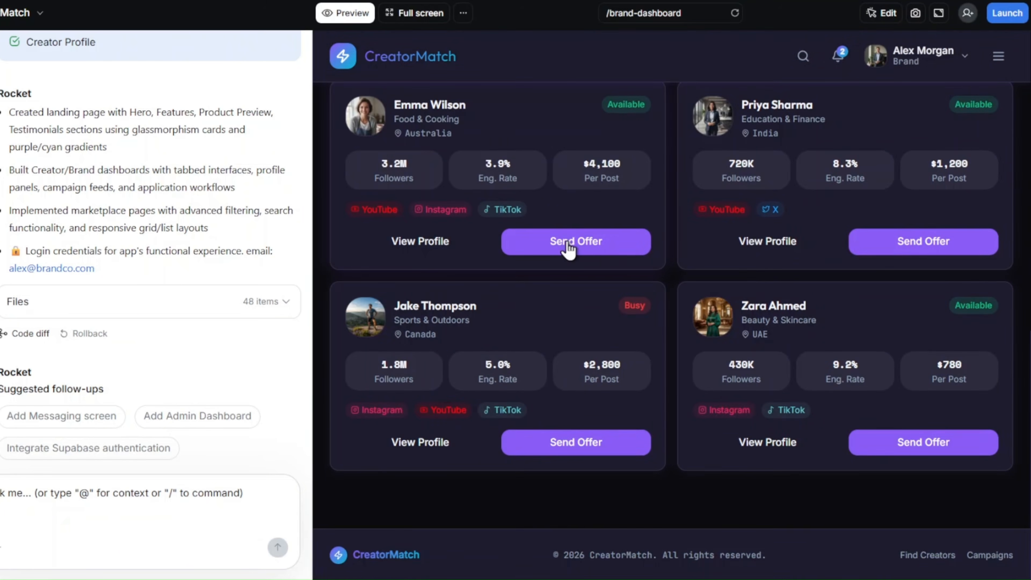
{"action": "scroll", "coordinate": [569, 248], "scroll_direction": "up", "scroll_amount": 7}
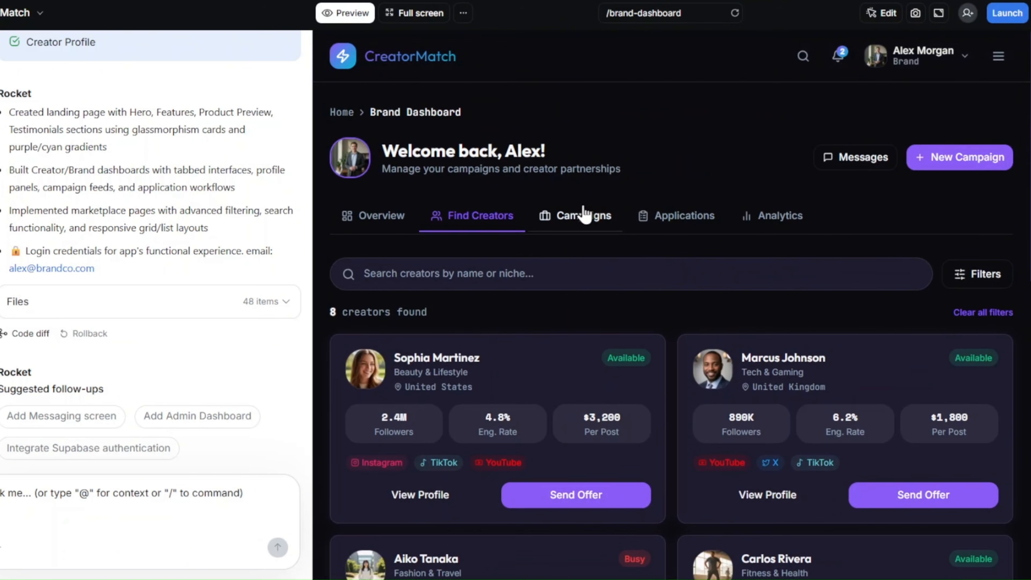
Step: Examine the brand's campaign list and the creator applications awaiting review on the Brand Dashboard
{"action": "left_click", "coordinate": [585, 214]}
{"action": "left_click", "coordinate": [685, 216]}
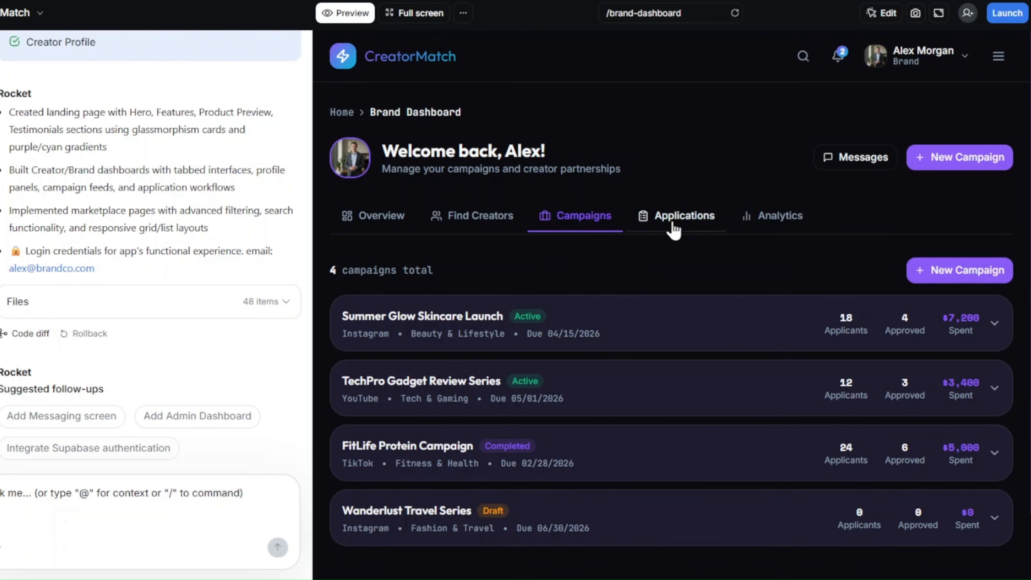
{"action": "scroll", "coordinate": [751, 220], "scroll_direction": "down", "scroll_amount": 6}
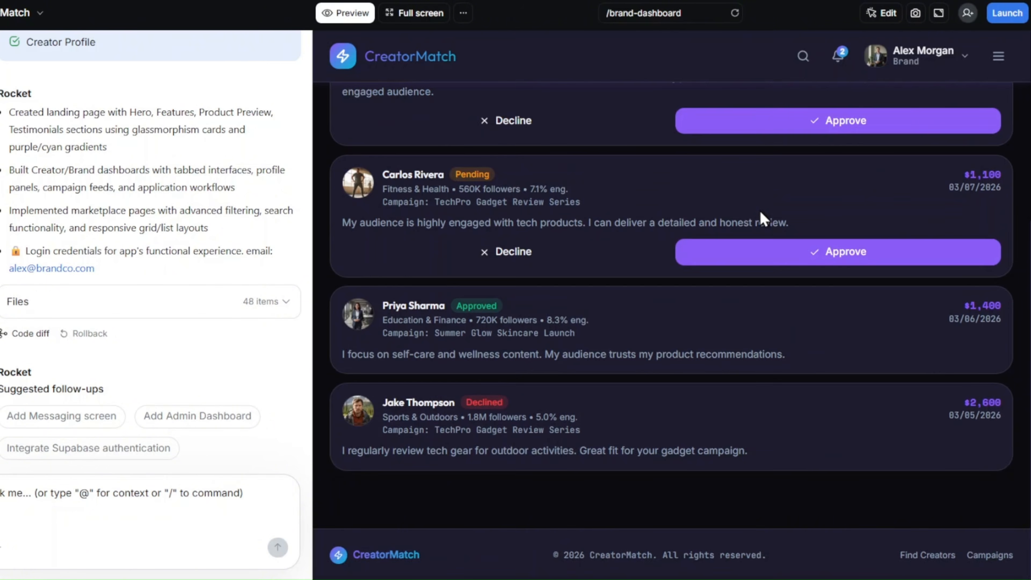
{"action": "scroll", "coordinate": [761, 218], "scroll_direction": "up", "scroll_amount": 6}
Step: Examine the Brand Dashboard's analytics, including the Reach & Engagement and Campaign ROI charts
{"action": "left_click", "coordinate": [776, 231]}
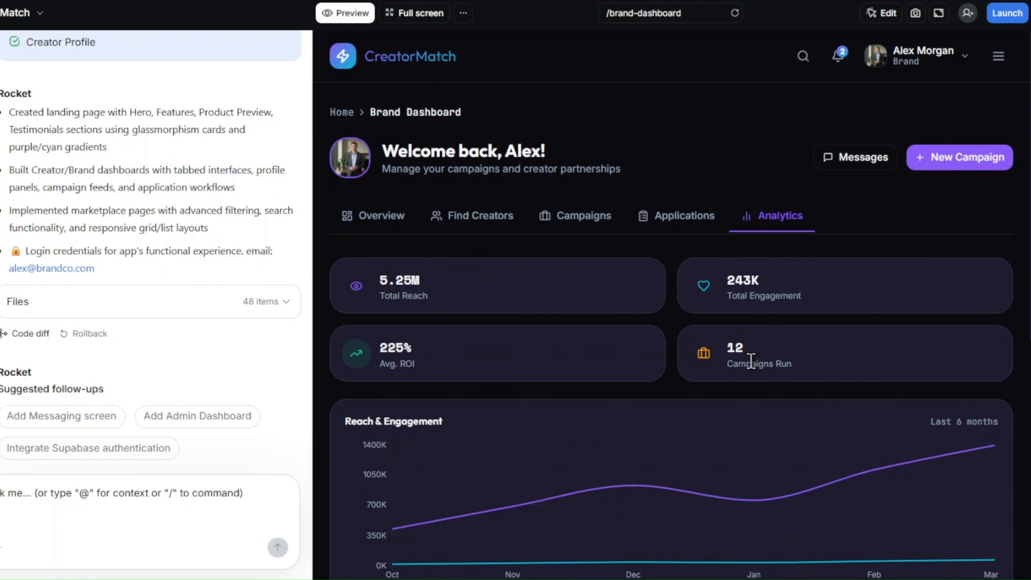
{"action": "scroll", "coordinate": [751, 360], "scroll_direction": "down", "scroll_amount": 8}
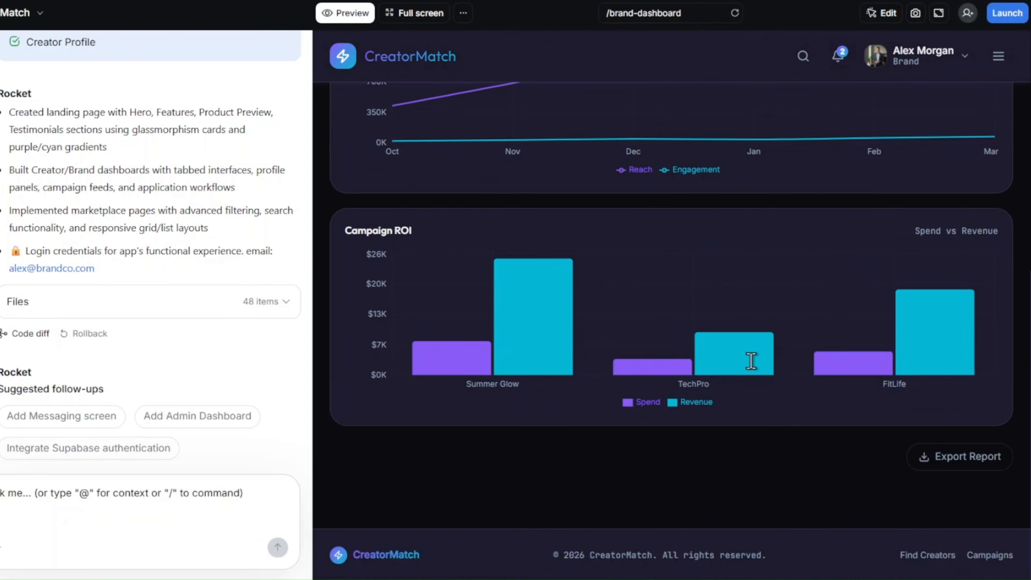
{"action": "scroll", "coordinate": [751, 360], "scroll_direction": "up", "scroll_amount": 8}
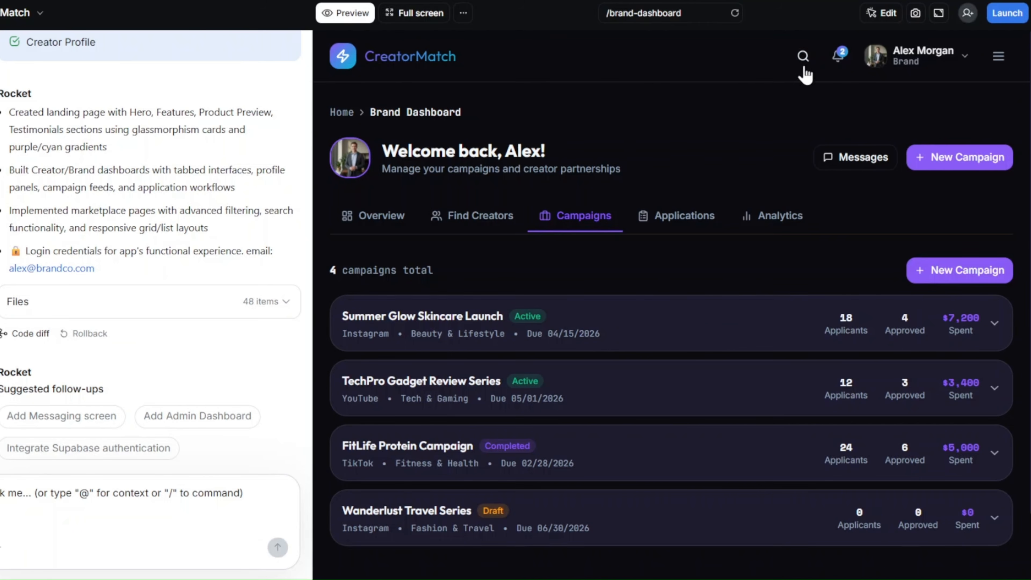
Step: Return from the Brand Dashboard to the landing page and look over its hero section and dashboard preview
{"action": "left_click", "coordinate": [342, 114]}
{"action": "scroll", "coordinate": [788, 339], "scroll_direction": "down", "scroll_amount": 3}
{"action": "scroll", "coordinate": [789, 339], "scroll_direction": "down", "scroll_amount": 3}
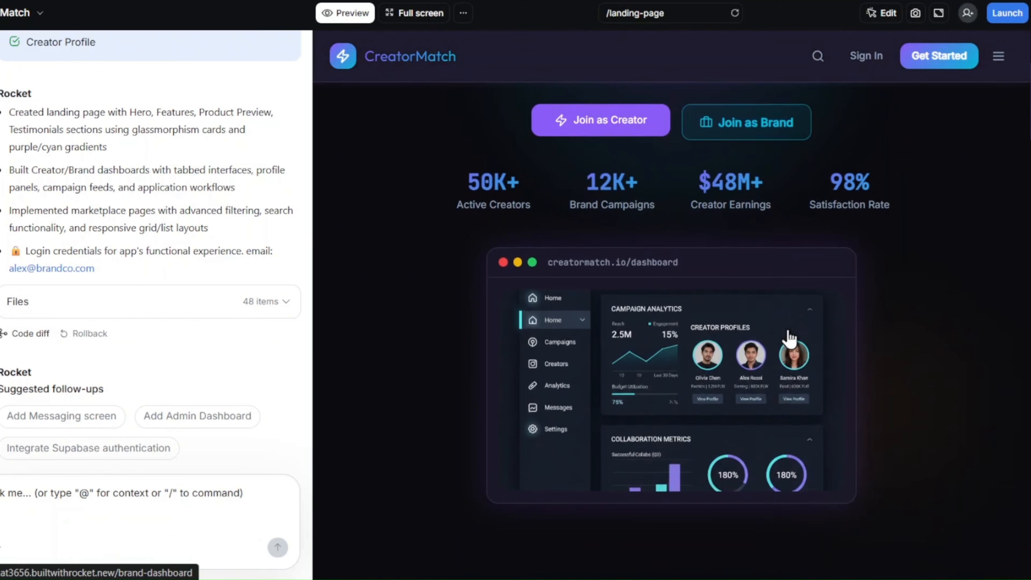
{"action": "scroll", "coordinate": [789, 338], "scroll_direction": "up", "scroll_amount": 4}
{"action": "scroll", "coordinate": [788, 331], "scroll_direction": "up", "scroll_amount": 2}
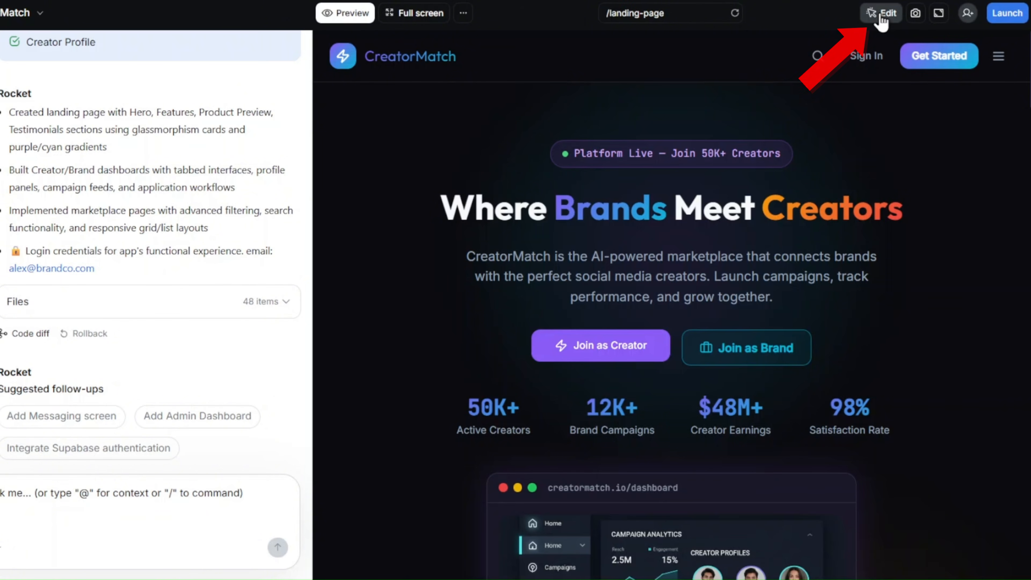
Step: Enter visual editing mode and change the CreatorMatch site name in the landing page header to Brandex
{"action": "left_click", "coordinate": [881, 16]}
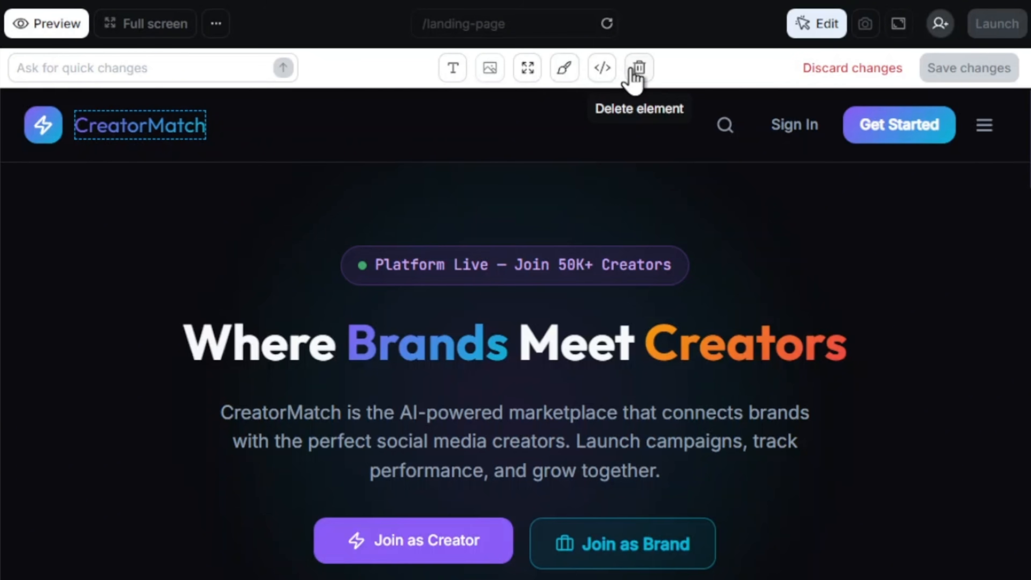
{"action": "left_click", "coordinate": [453, 71]}
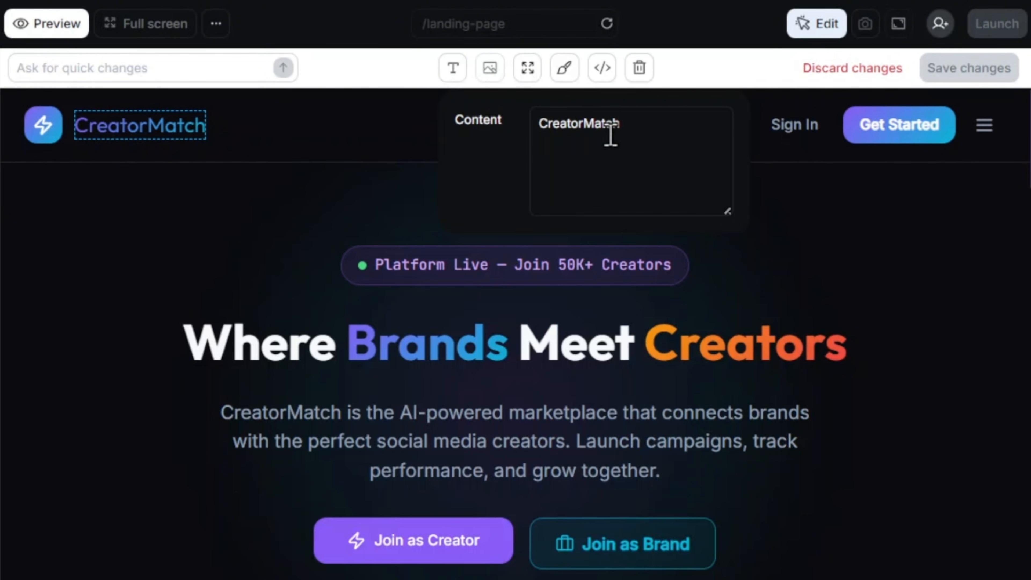
{"action": "left_click", "coordinate": [639, 126]}
{"action": "left_click_drag", "start_coordinate": [640, 125], "coordinate": [534, 122]}
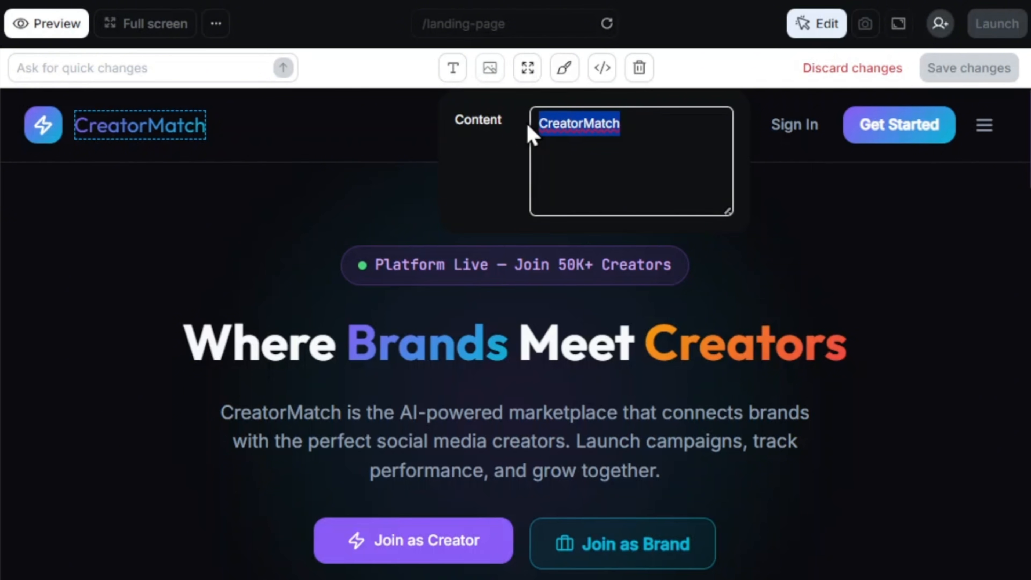
{"action": "type", "text": "Br"}
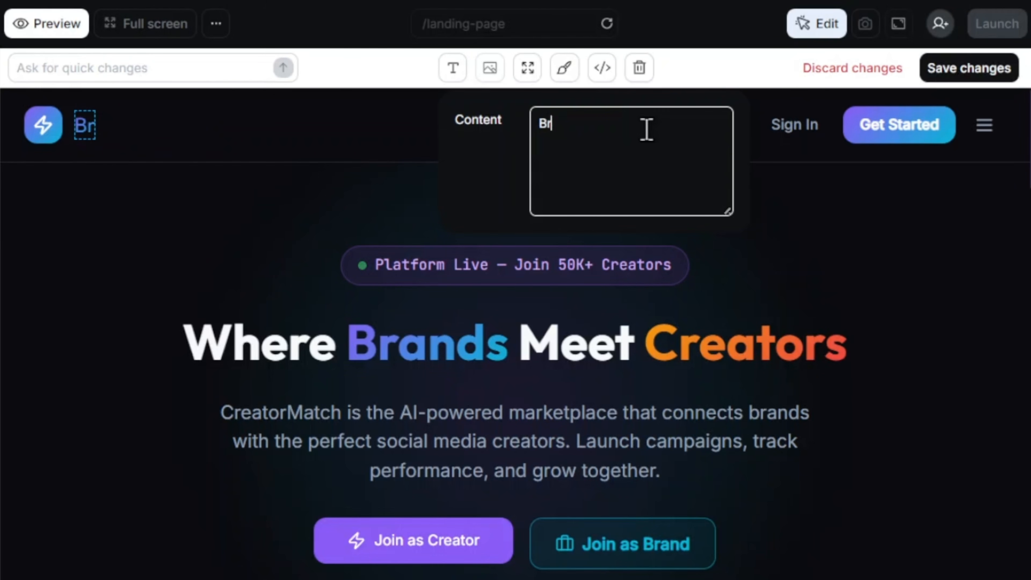
{"action": "type", "text": "andex"}
{"action": "key", "text": "Escape"}
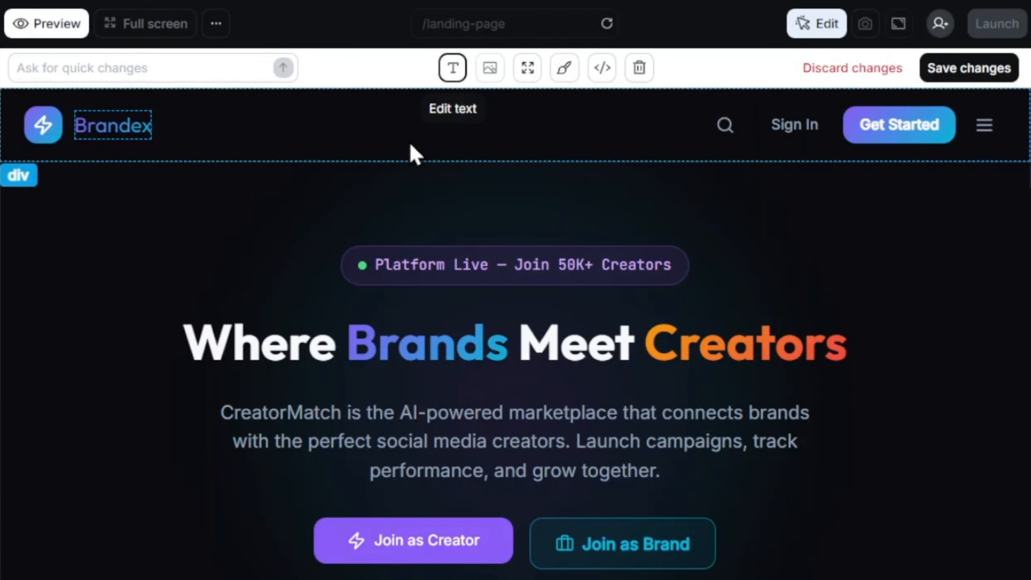
Step: Save the visual edits made to the landing page header
{"action": "left_click", "coordinate": [990, 70]}
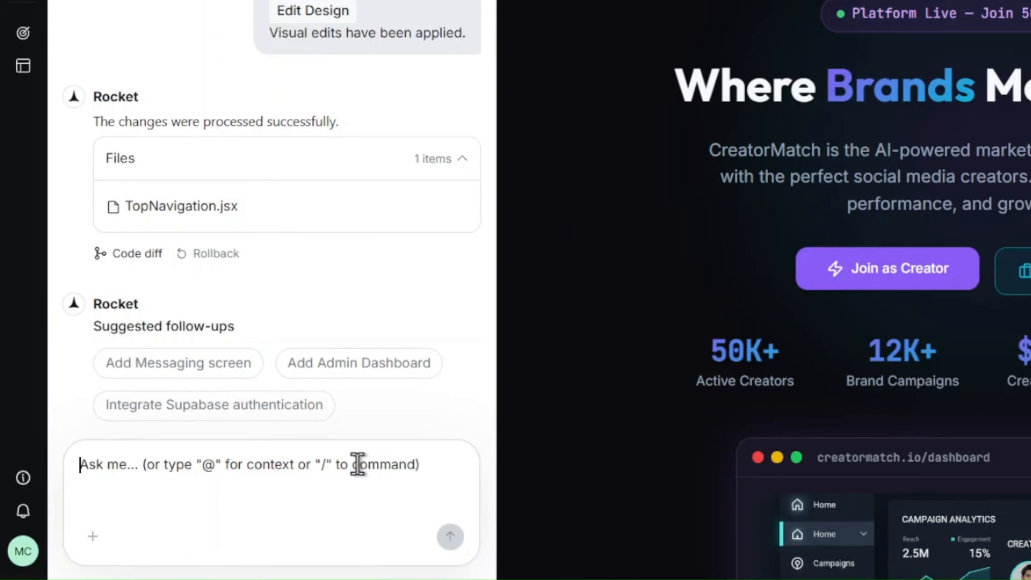
Step: Send the Update App Logo command in the chat with the circular Brandex logo image attached
{"action": "left_click", "coordinate": [390, 453]}
{"action": "type", "text": "/"}
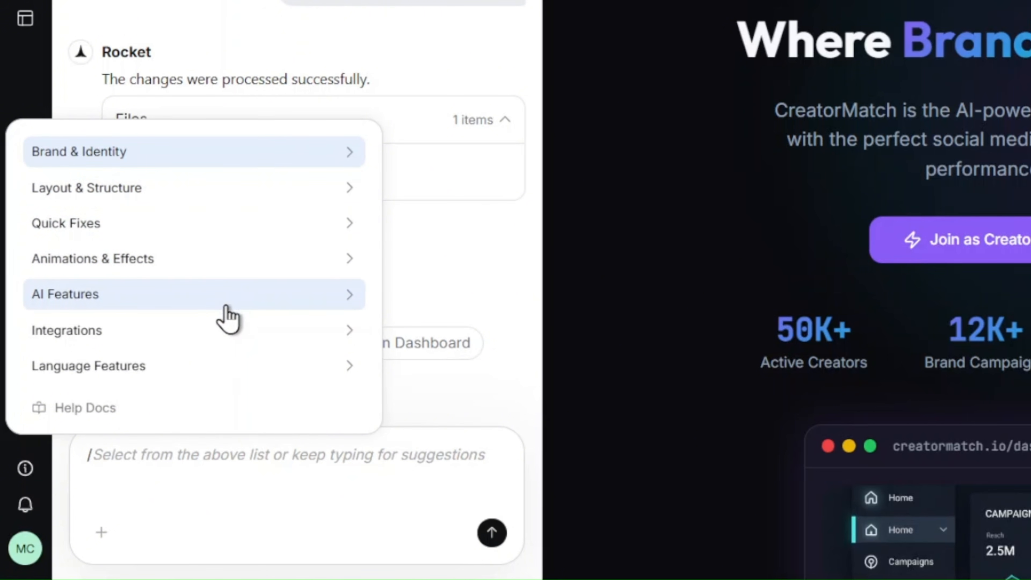
{"action": "left_click", "coordinate": [273, 158]}
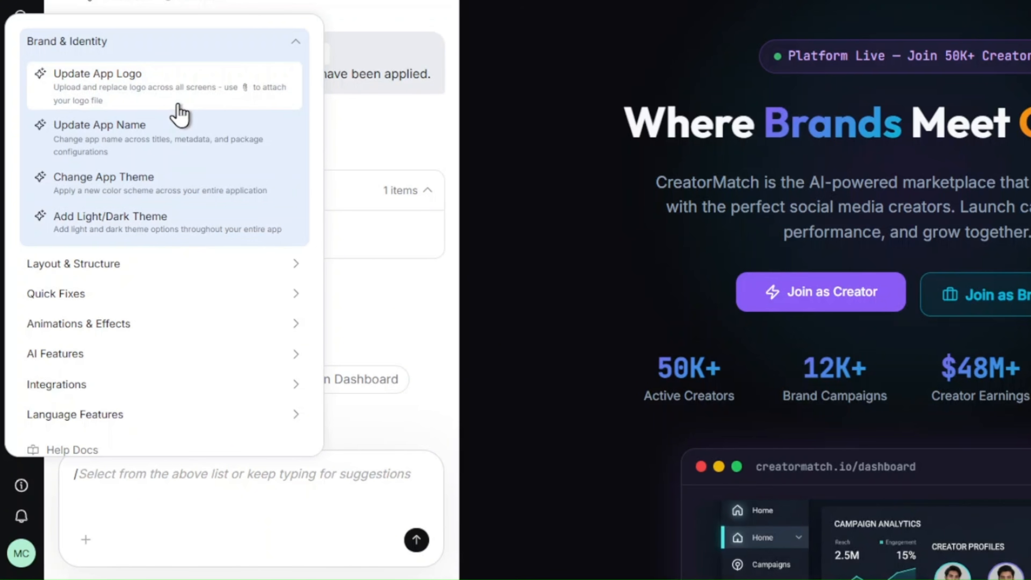
{"action": "left_click", "coordinate": [180, 115]}
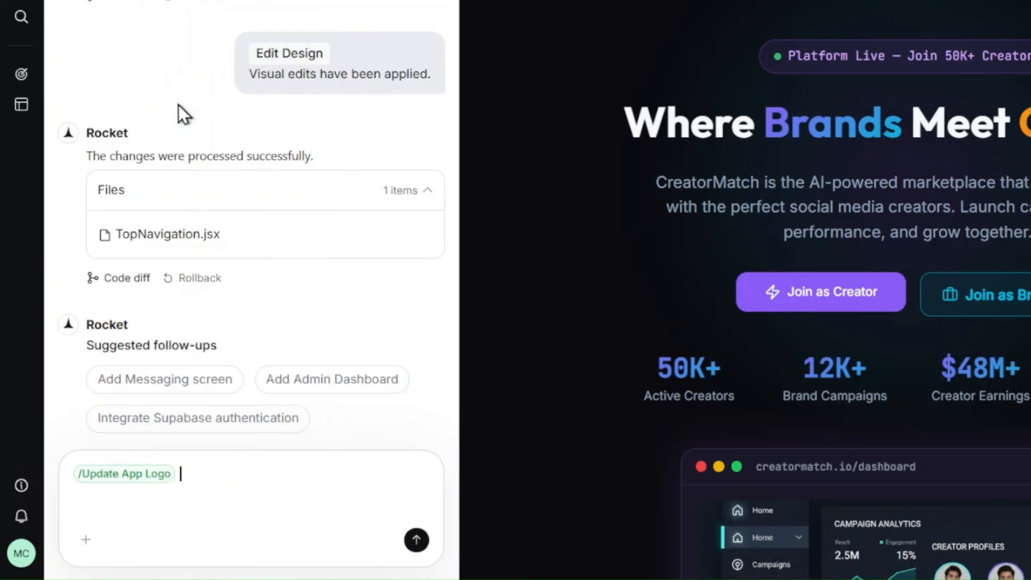
{"action": "left_click", "coordinate": [86, 541]}
{"action": "left_click", "coordinate": [132, 506]}
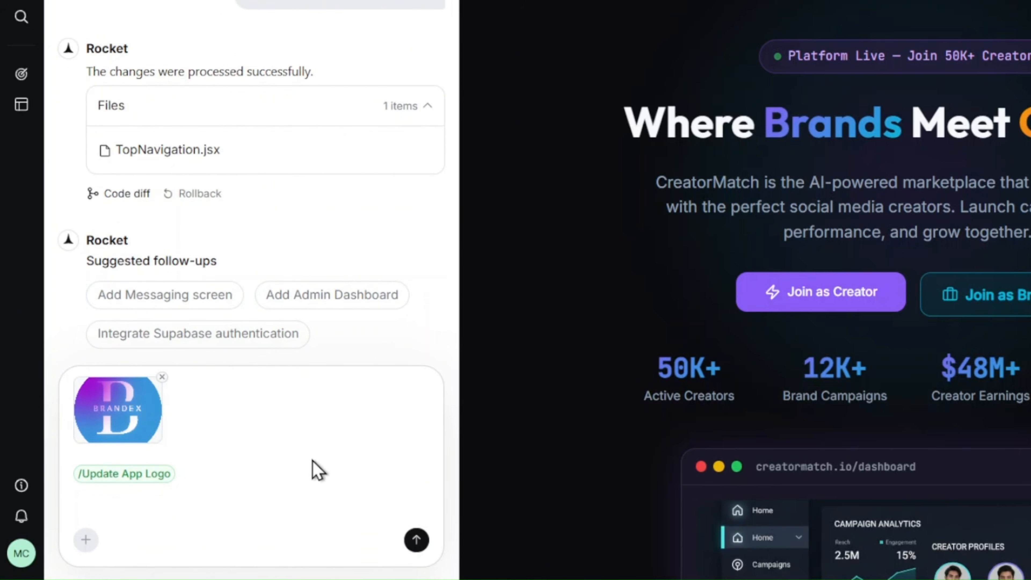
{"action": "left_click", "coordinate": [415, 541]}
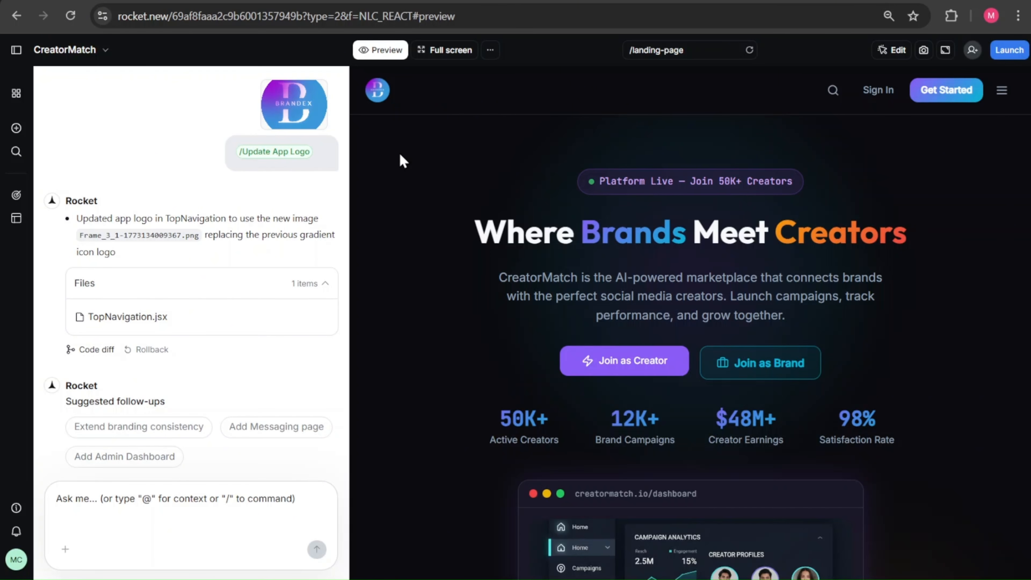
Step: Roll the project back to the version created by the visual edit, undoing the app logo update
{"action": "scroll", "coordinate": [180, 383], "scroll_direction": "up", "scroll_amount": 1}
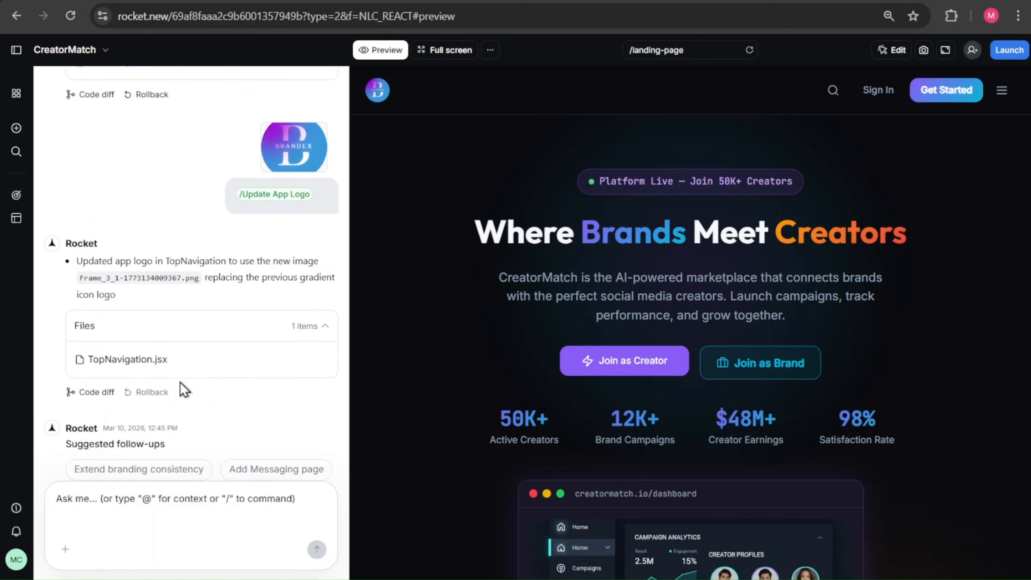
{"action": "scroll", "coordinate": [180, 383], "scroll_direction": "up", "scroll_amount": 6}
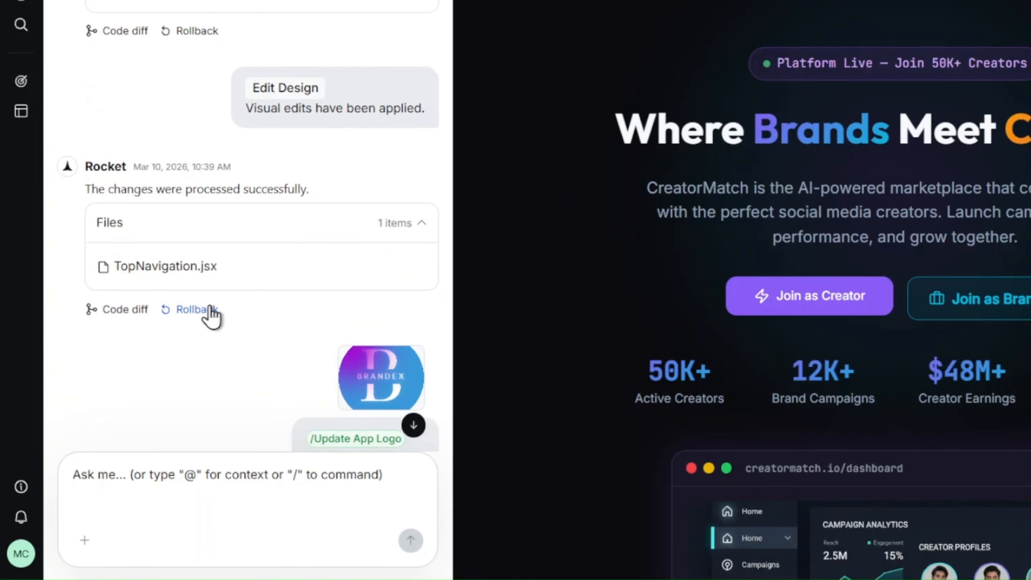
{"action": "left_click", "coordinate": [207, 313]}
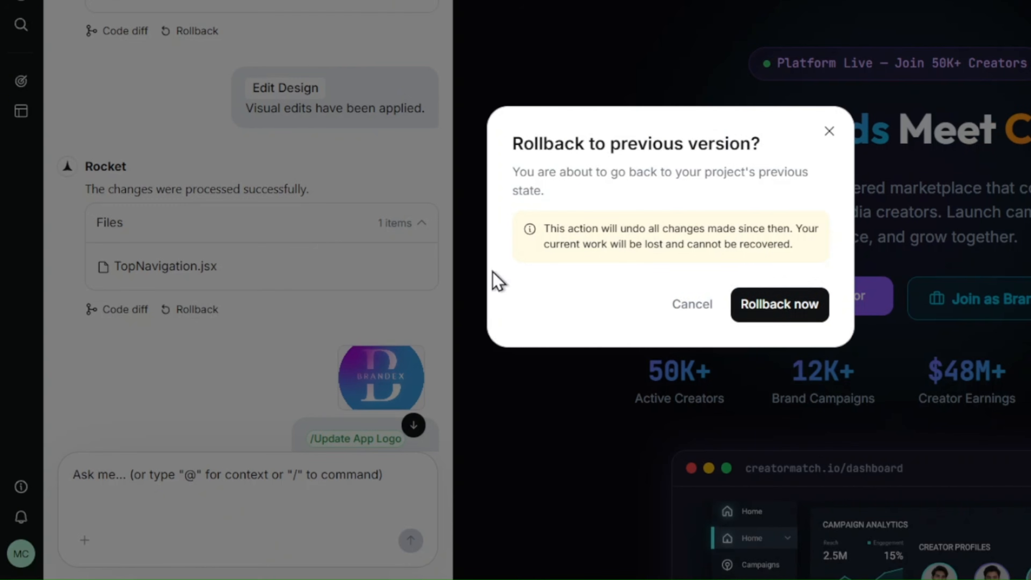
{"action": "left_click", "coordinate": [770, 303]}
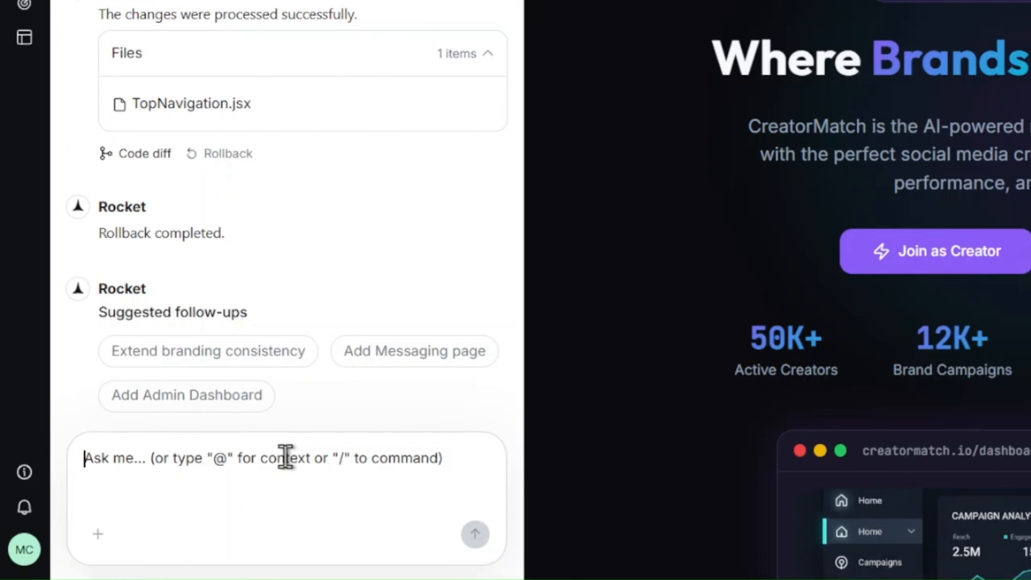
Step: Reference the src/pages/creator-profile/components/ folder as context in a new chat prompt
{"action": "type", "text": "@"}
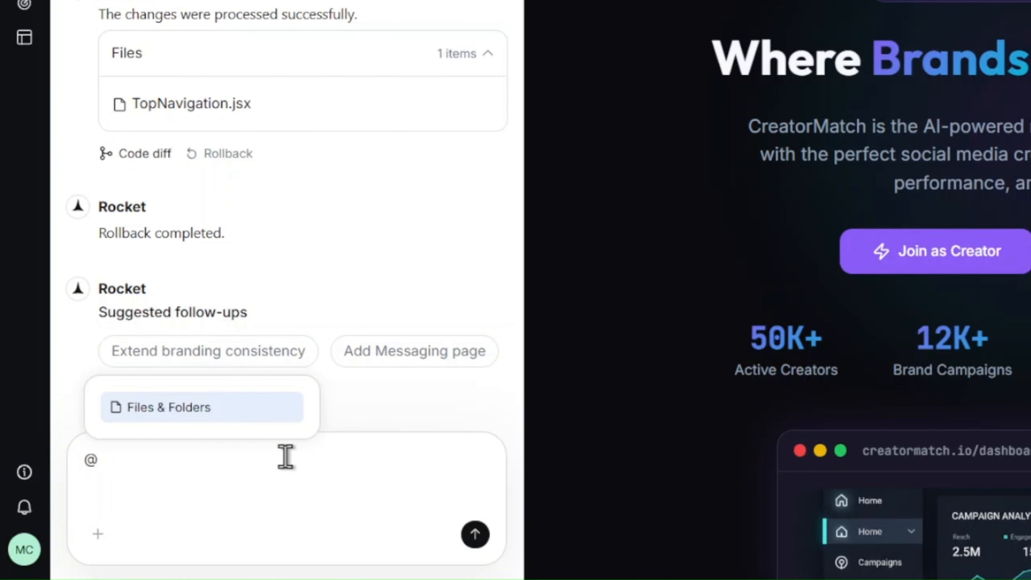
{"action": "left_click", "coordinate": [260, 423]}
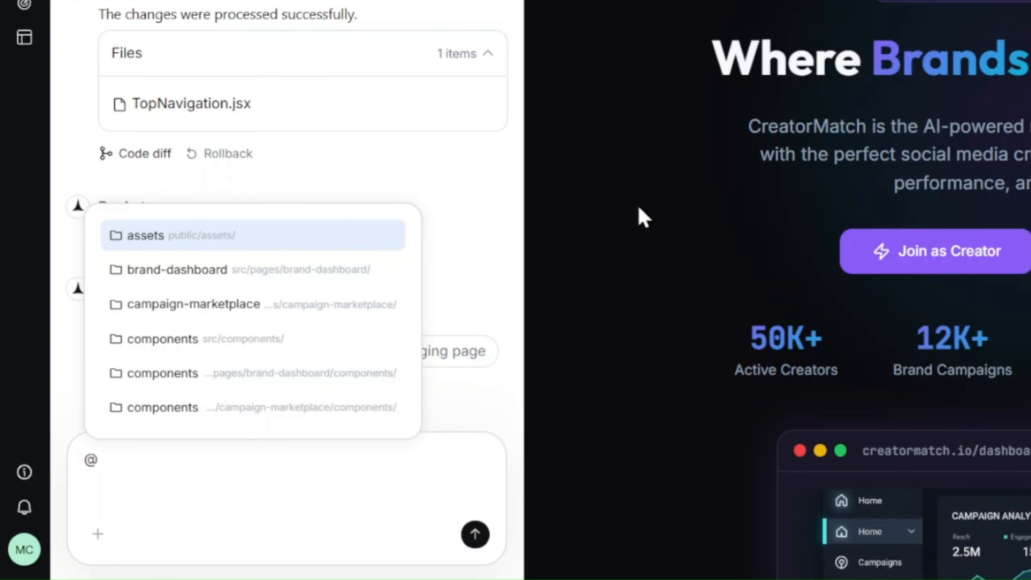
{"action": "scroll", "coordinate": [325, 325], "scroll_direction": "down", "scroll_amount": 2}
{"action": "scroll", "coordinate": [322, 305], "scroll_direction": "down", "scroll_amount": 5}
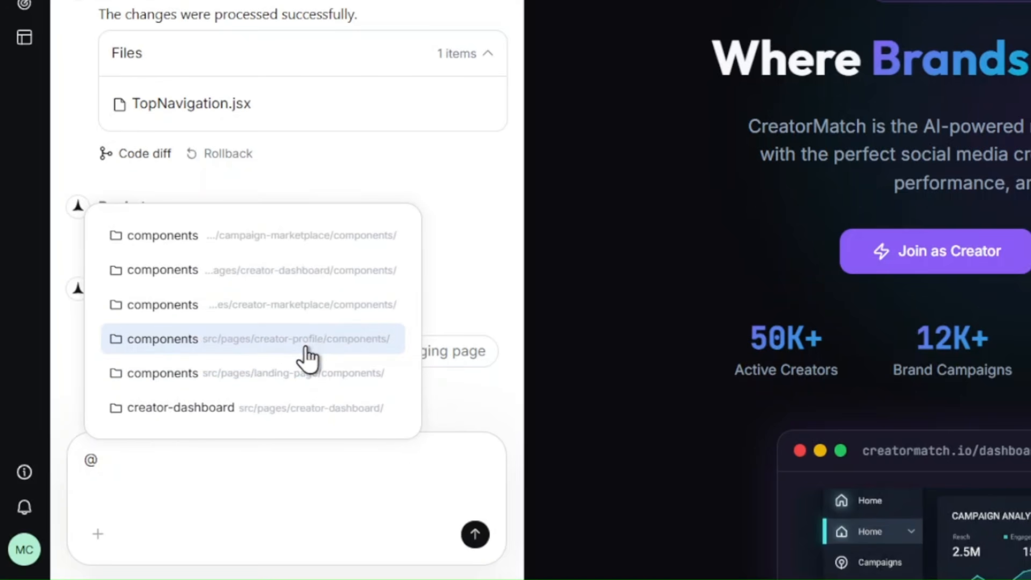
{"action": "left_click", "coordinate": [287, 325]}
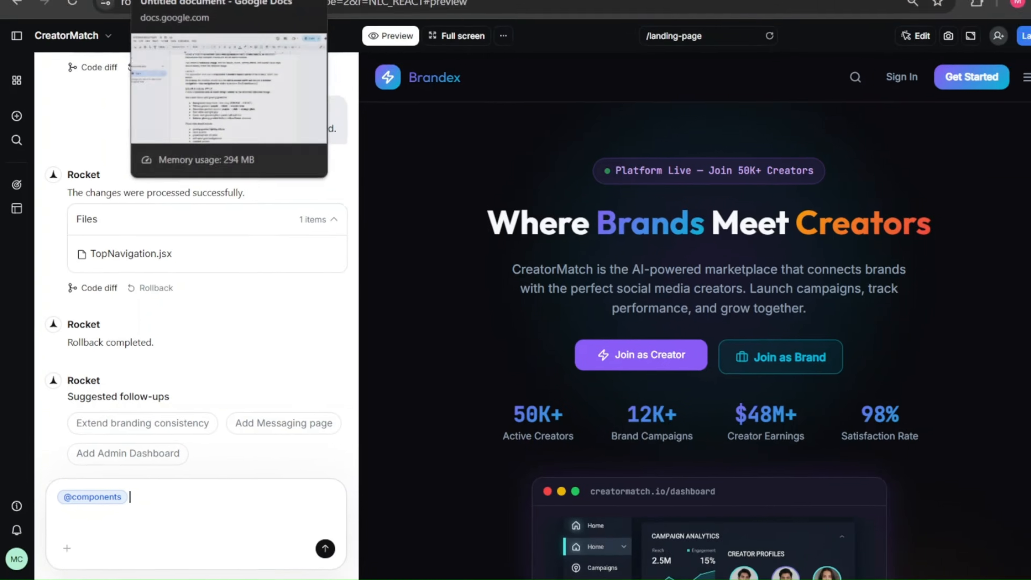
Step: Switch to the Google Docs document and read the "Add a 3D model" prompt with its Spline embed code
{"action": "left_click", "coordinate": [203, 1]}
{"action": "scroll", "coordinate": [517, 235], "scroll_direction": "down", "scroll_amount": 5}
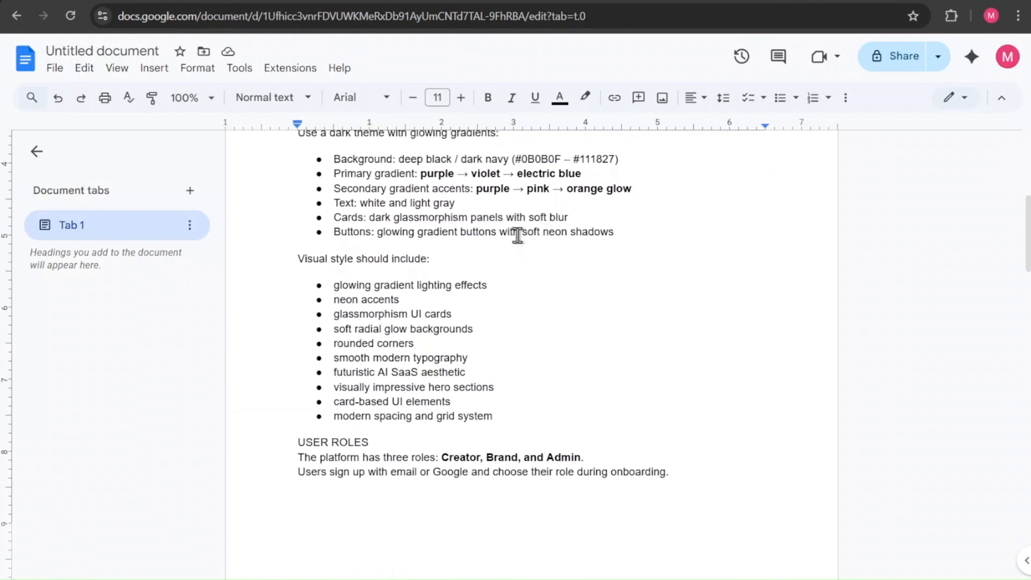
{"action": "scroll", "coordinate": [518, 235], "scroll_direction": "down", "scroll_amount": 20}
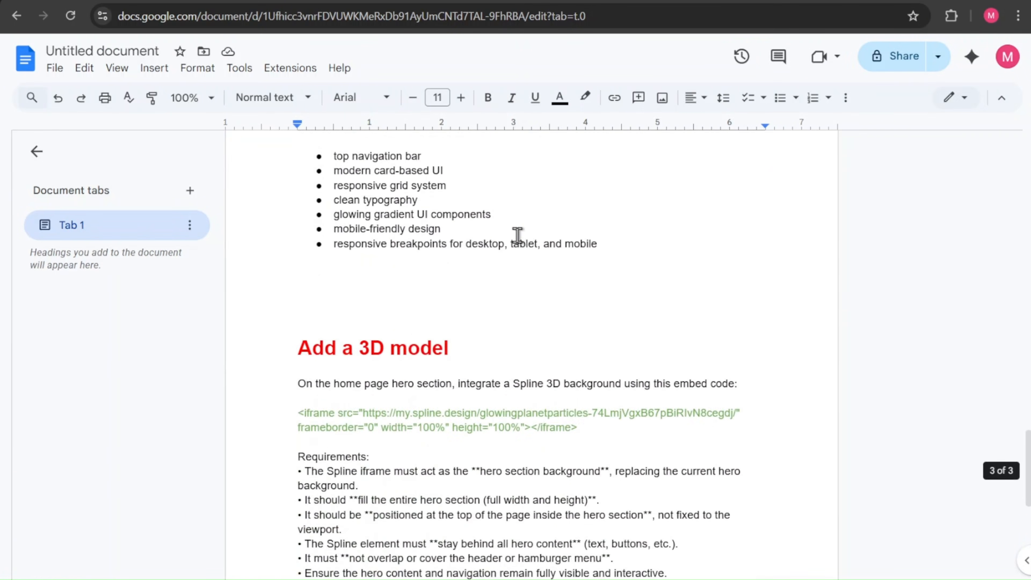
{"action": "scroll", "coordinate": [517, 235], "scroll_direction": "up", "scroll_amount": 4}
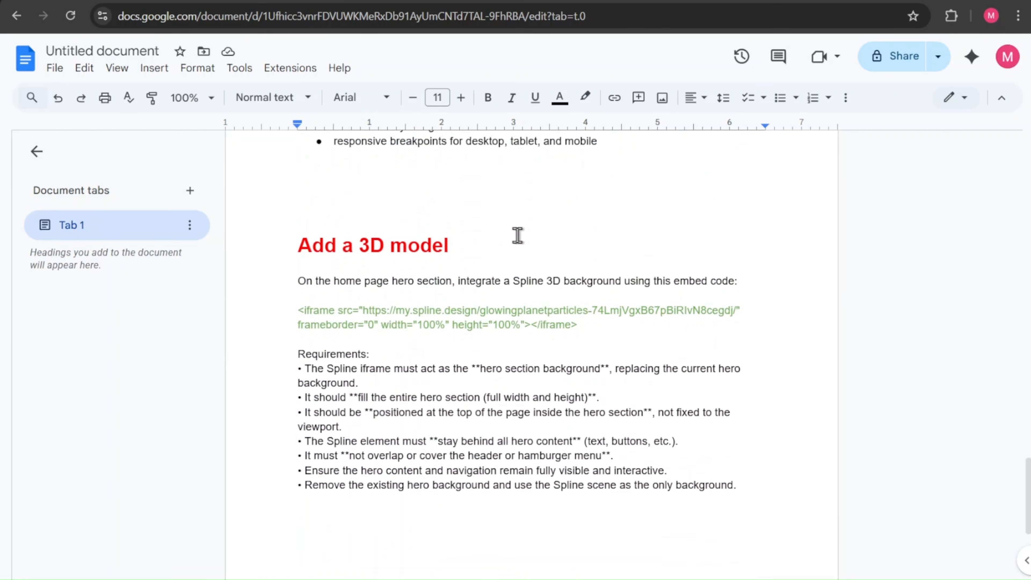
{"action": "left_click", "coordinate": [470, 255]}
{"action": "left_click_drag", "start_coordinate": [470, 255], "coordinate": [247, 253]}
{"action": "left_click", "coordinate": [247, 254]}
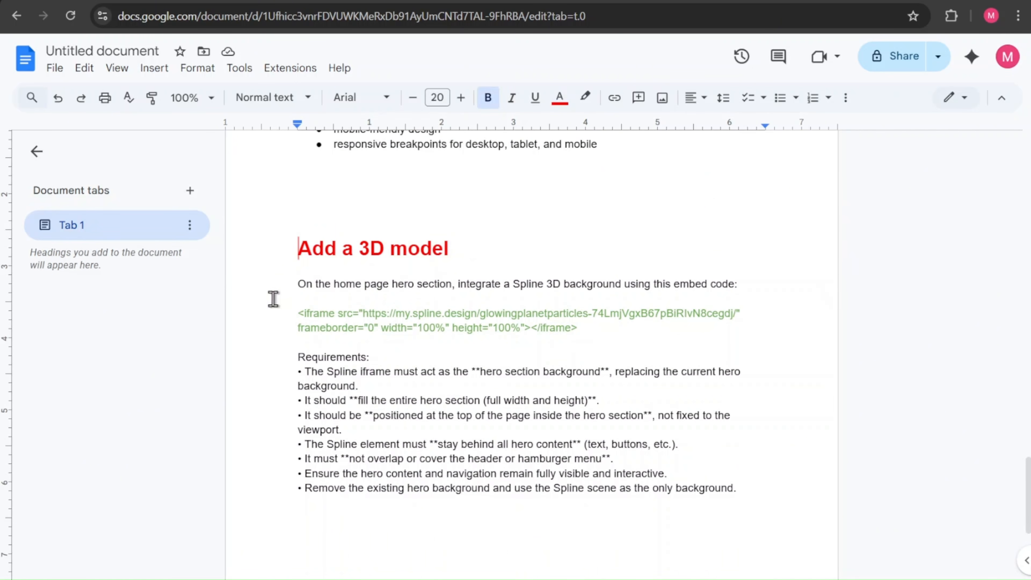
{"action": "left_click_drag", "start_coordinate": [513, 284], "coordinate": [737, 285]}
{"action": "left_click_drag", "start_coordinate": [422, 235], "coordinate": [222, 213]}
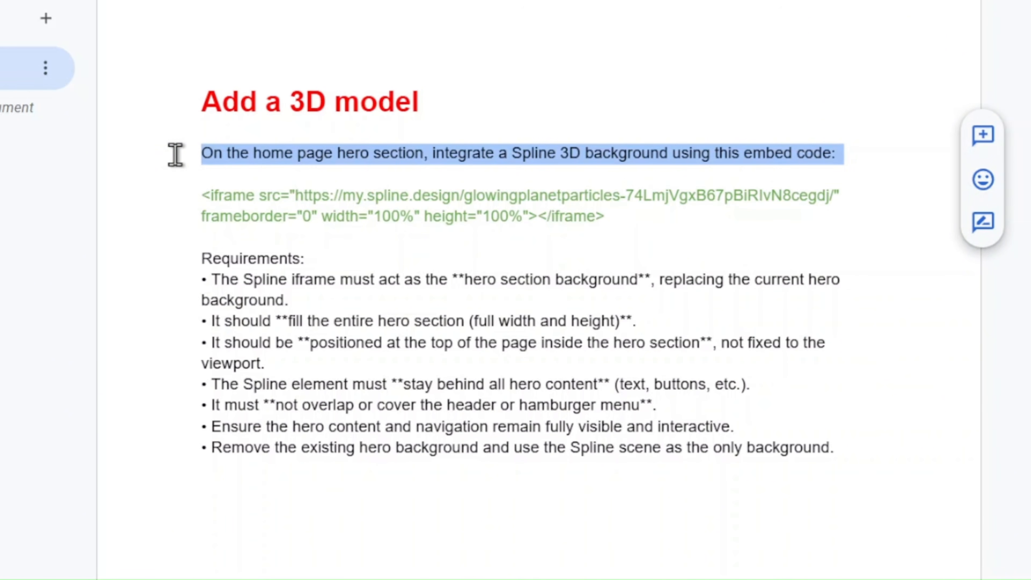
{"action": "left_click", "coordinate": [203, 156]}
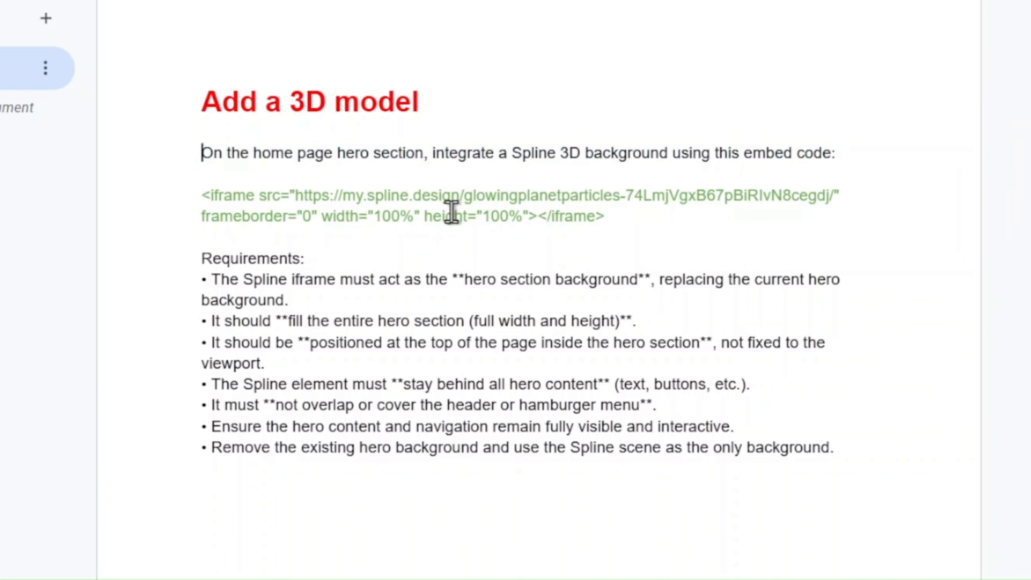
{"action": "left_click_drag", "start_coordinate": [621, 219], "coordinate": [195, 201]}
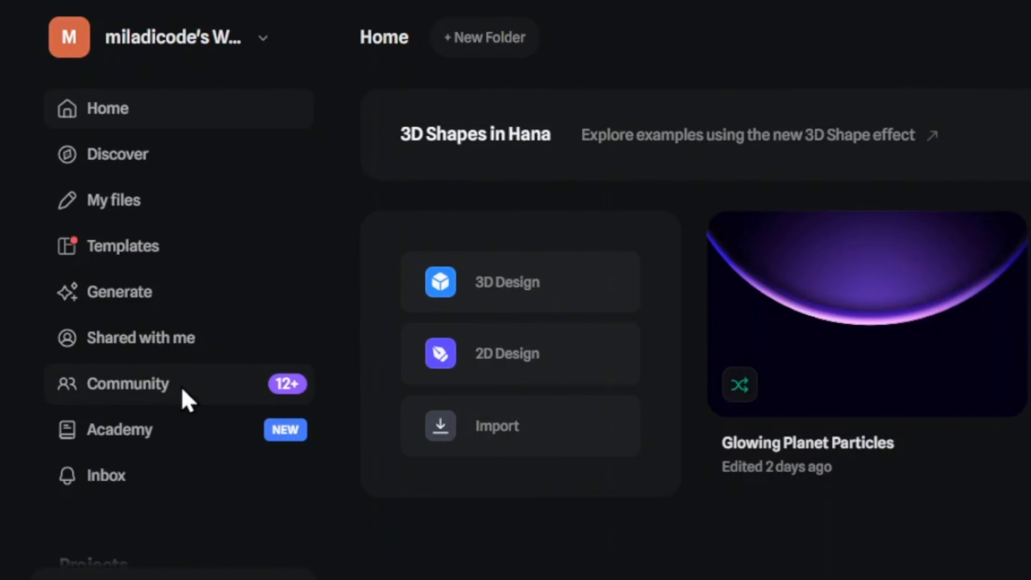
Step: In Spline, browse the community scenes and remix the Clarity Stream scene
{"action": "left_click", "coordinate": [185, 400]}
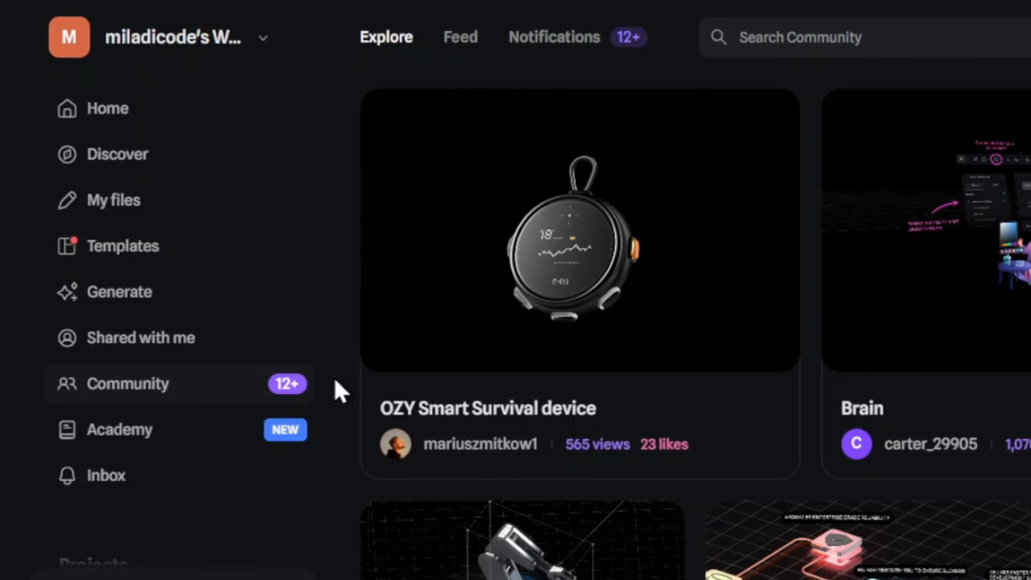
{"action": "scroll", "coordinate": [790, 556], "scroll_direction": "down", "scroll_amount": 5}
{"action": "scroll", "coordinate": [466, 372], "scroll_direction": "down", "scroll_amount": 15}
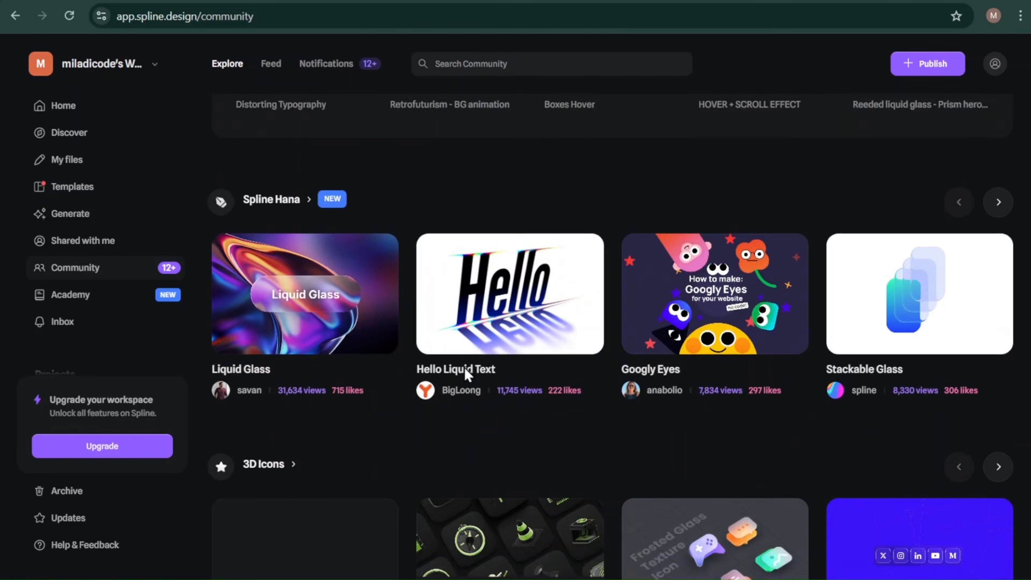
{"action": "scroll", "coordinate": [466, 373], "scroll_direction": "down", "scroll_amount": 20}
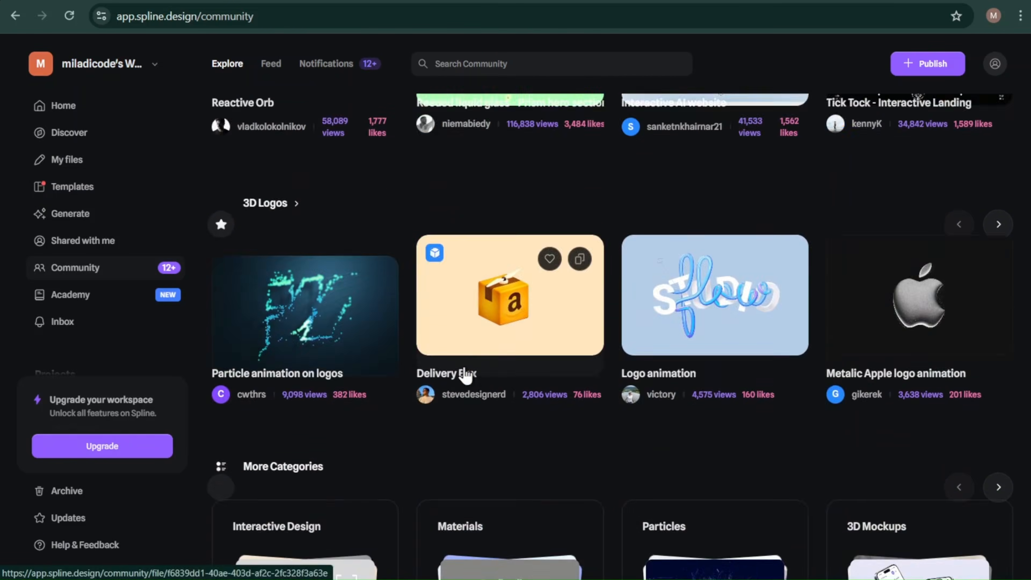
{"action": "scroll", "coordinate": [465, 367], "scroll_direction": "down", "scroll_amount": 3}
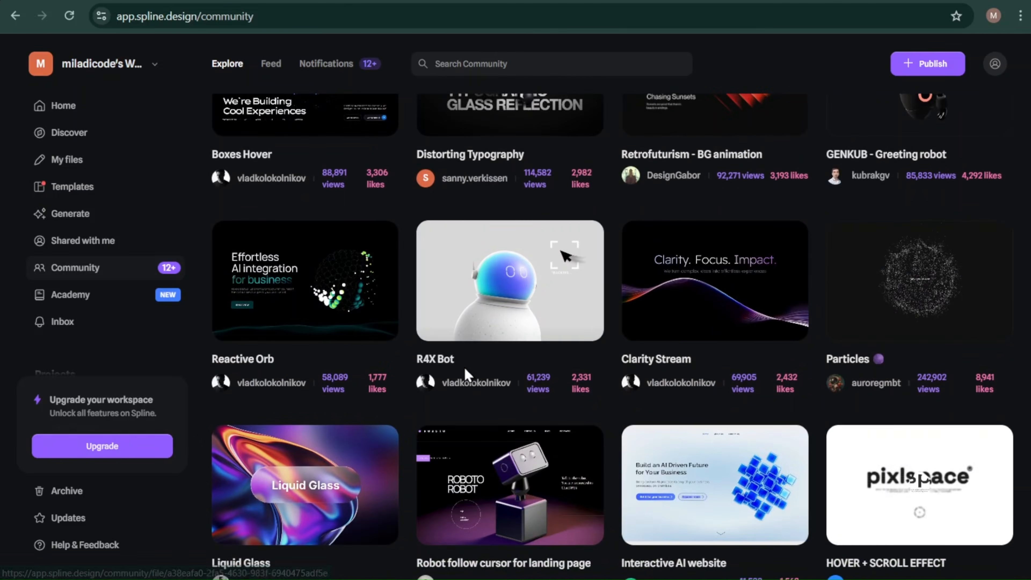
{"action": "left_click", "coordinate": [682, 276]}
{"action": "scroll", "coordinate": [602, 380], "scroll_direction": "down", "scroll_amount": 5}
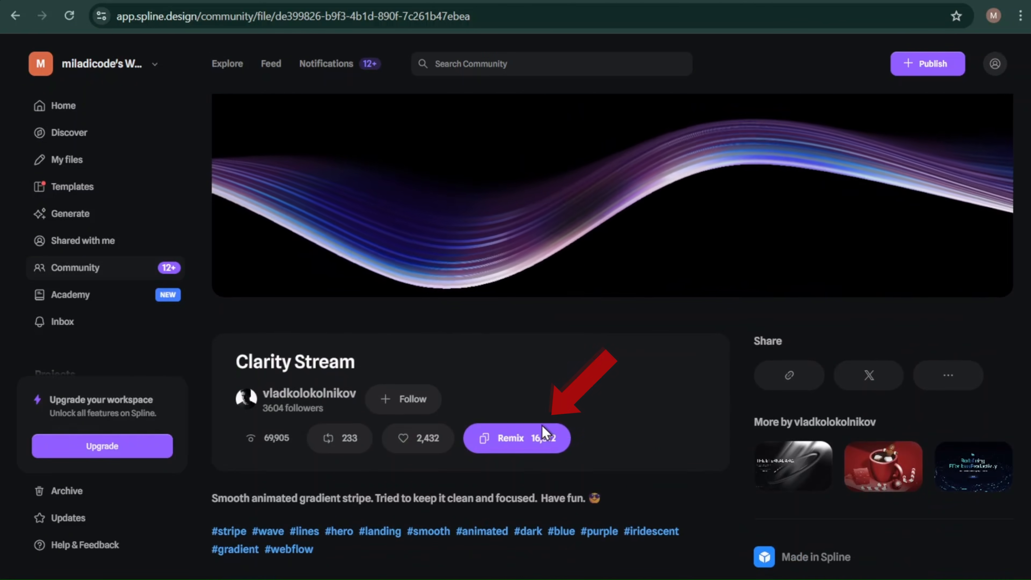
{"action": "left_click", "coordinate": [525, 441]}
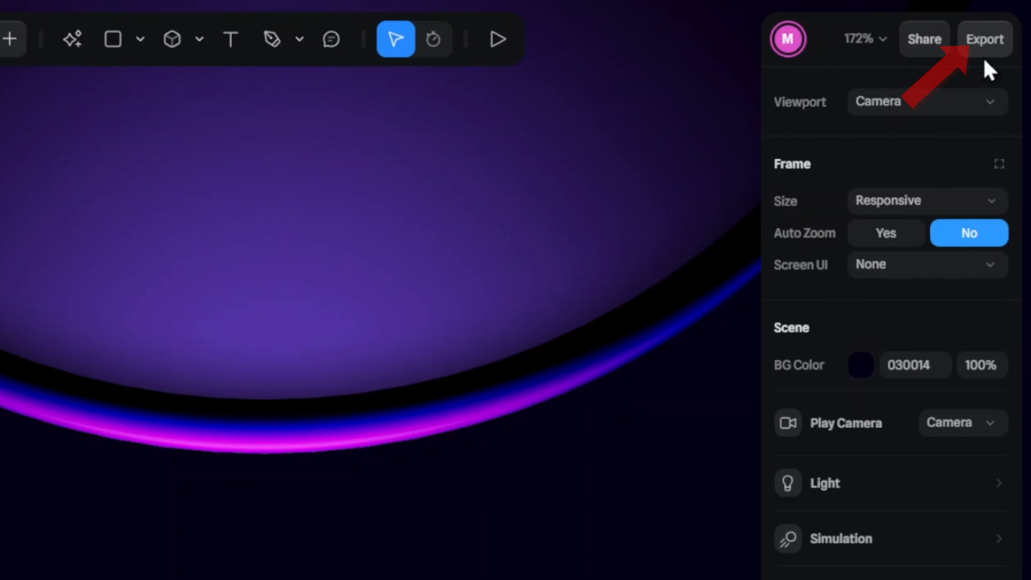
Step: Open the export options of the Glowing Planet Particles scene and copy its Public URL embed code
{"action": "left_click", "coordinate": [987, 48]}
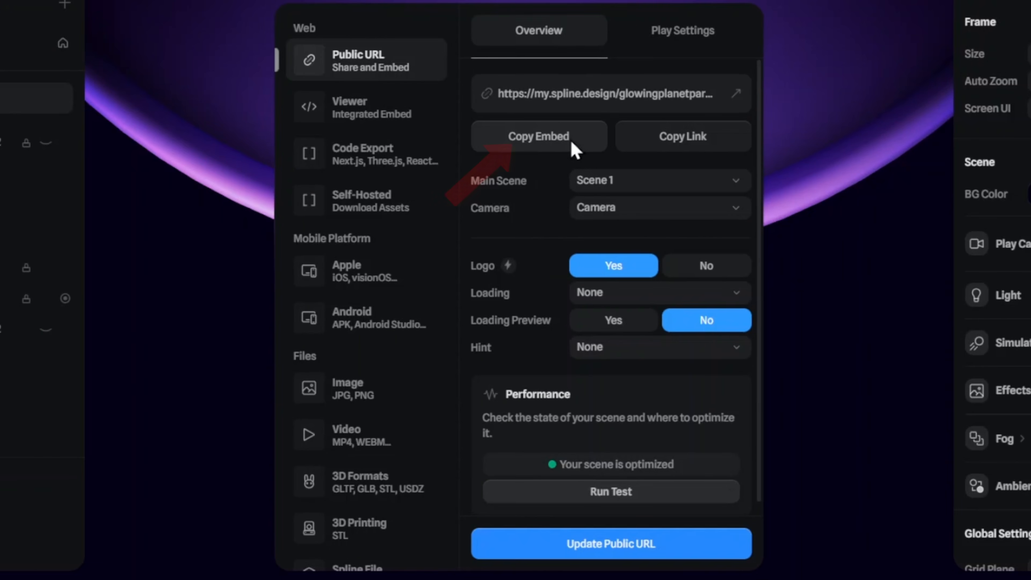
{"action": "left_click", "coordinate": [572, 142]}
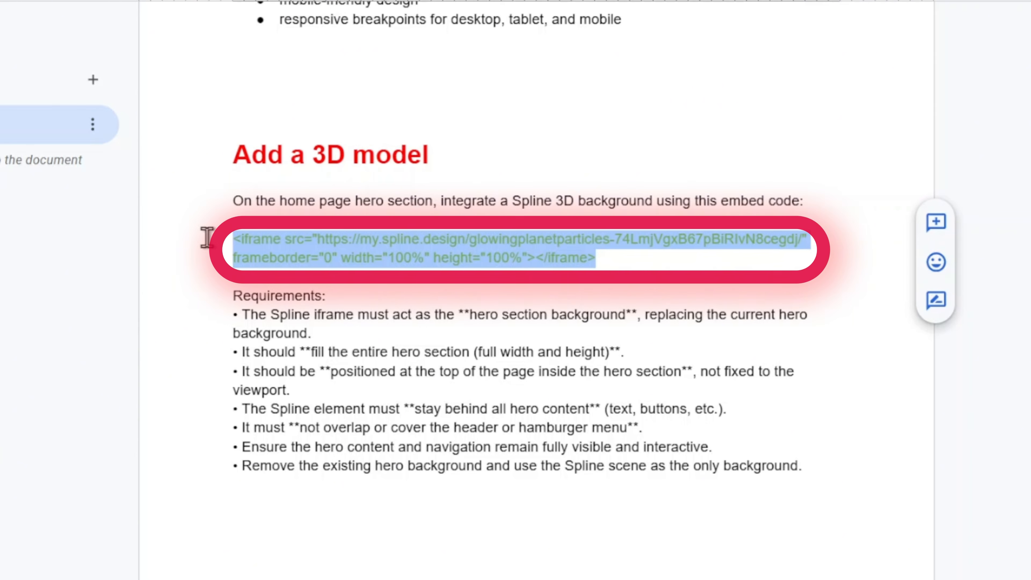
Step: Switch to the Google Docs document and copy the whole prompt text below the "Add a 3D model" heading
{"action": "left_click", "coordinate": [208, 239]}
{"action": "left_click_drag", "start_coordinate": [763, 492], "coordinate": [230, 178]}
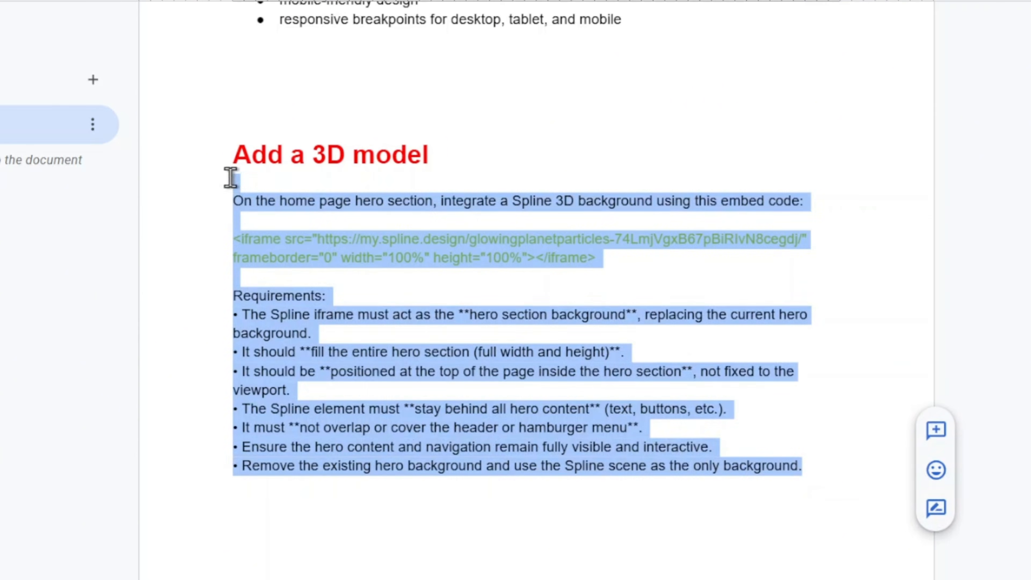
{"action": "left_click", "coordinate": [244, 210]}
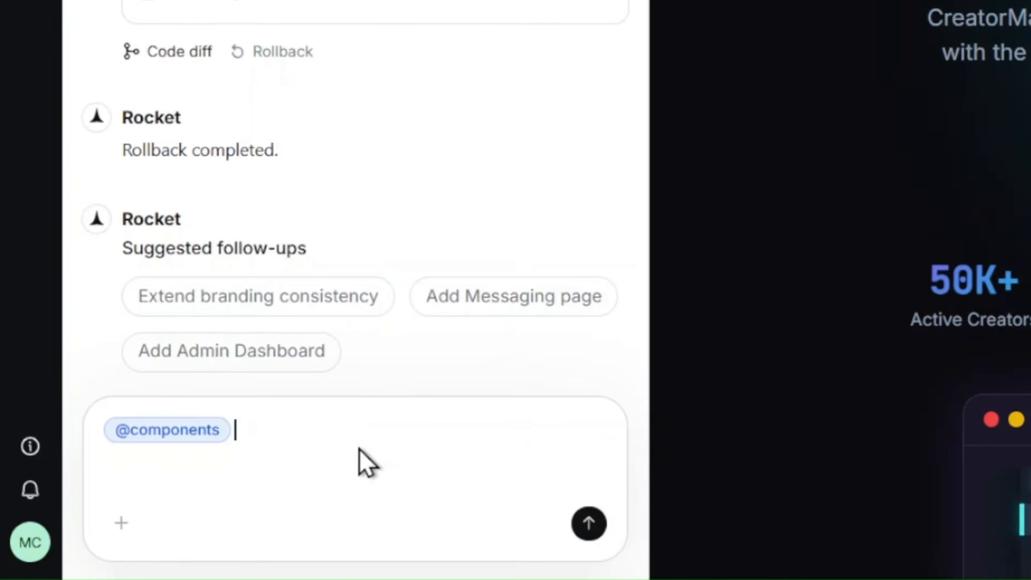
Step: In Rocket, paste the Spline background prompt after the components reference, send it, and check the landing page's hero section
{"action": "key", "text": "ctrl+v"}
{"action": "scroll", "coordinate": [617, 350], "scroll_direction": "up", "scroll_amount": 10}
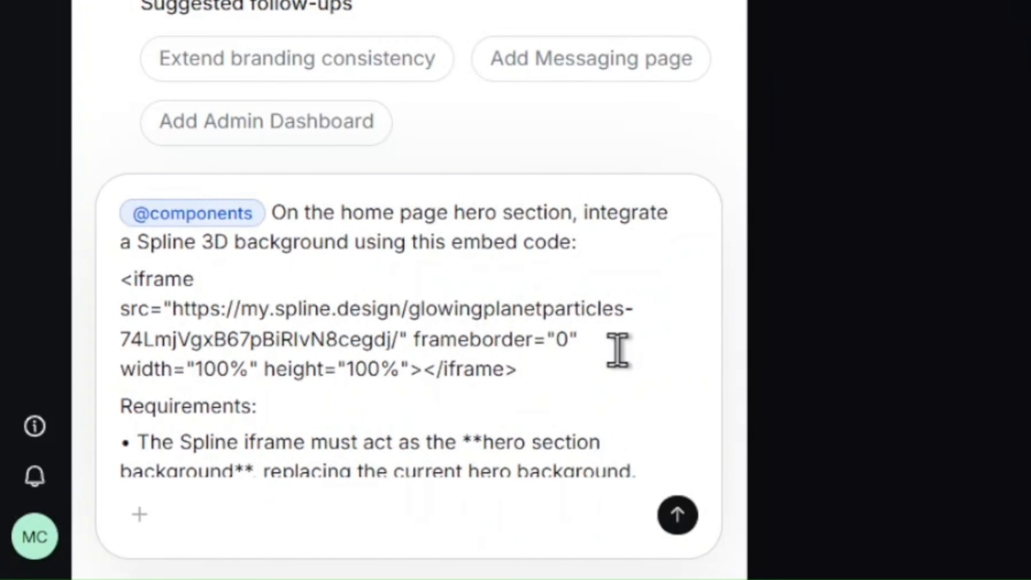
{"action": "left_click", "coordinate": [677, 516]}
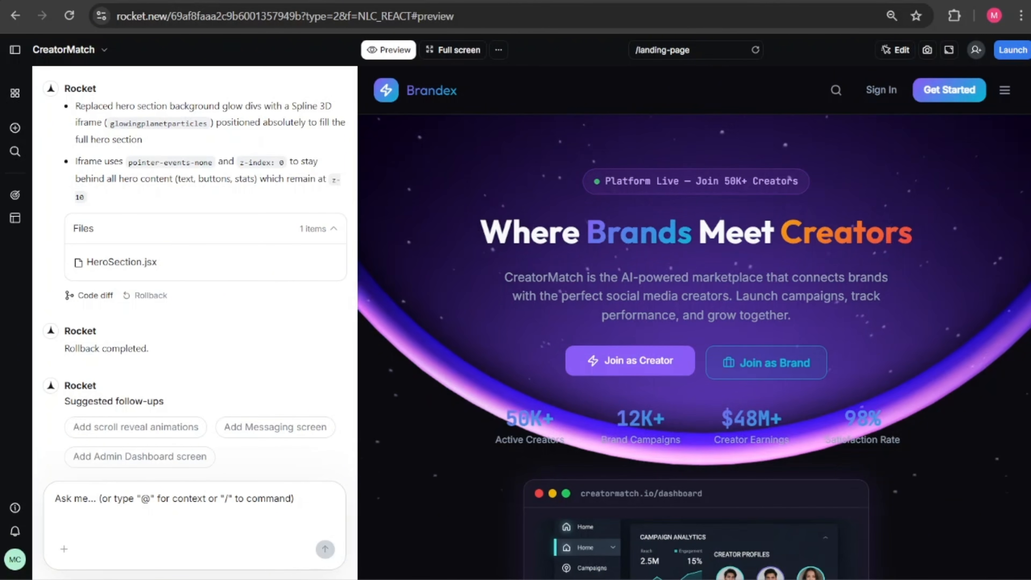
{"action": "mouse_move", "coordinate": [616, 579]}
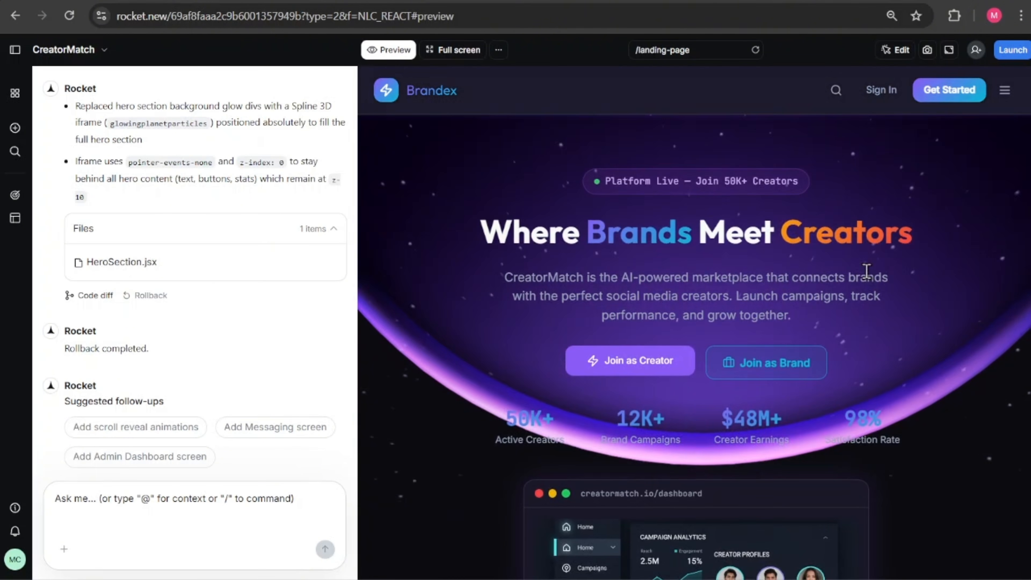
{"action": "scroll", "coordinate": [899, 385], "scroll_direction": "down", "scroll_amount": 3}
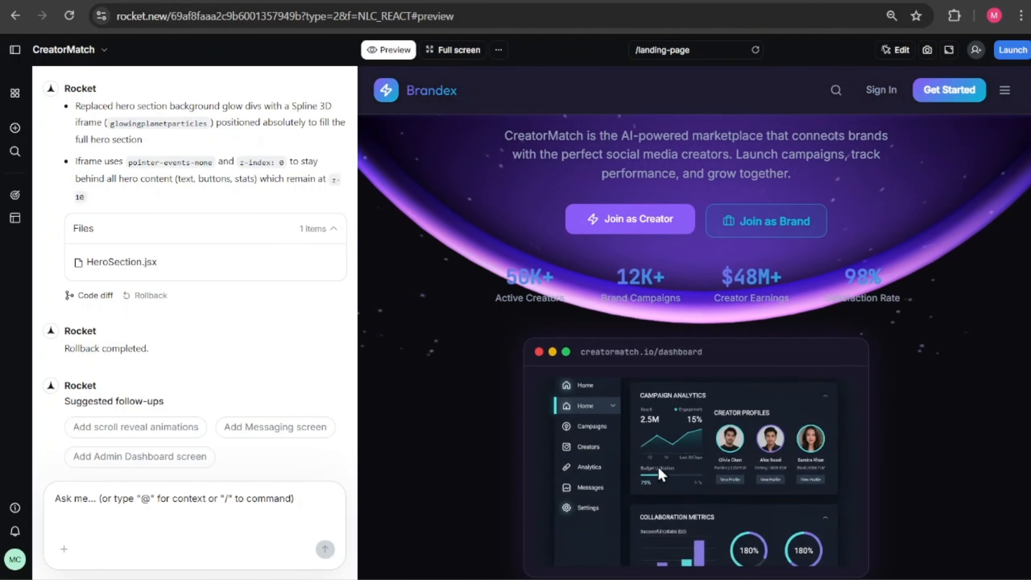
Step: In visual edit mode, delete the hero's dashboard mockup: its browser bar, the dashboard image and the empty wrapping container
{"action": "scroll", "coordinate": [909, 425], "scroll_direction": "up", "scroll_amount": 3}
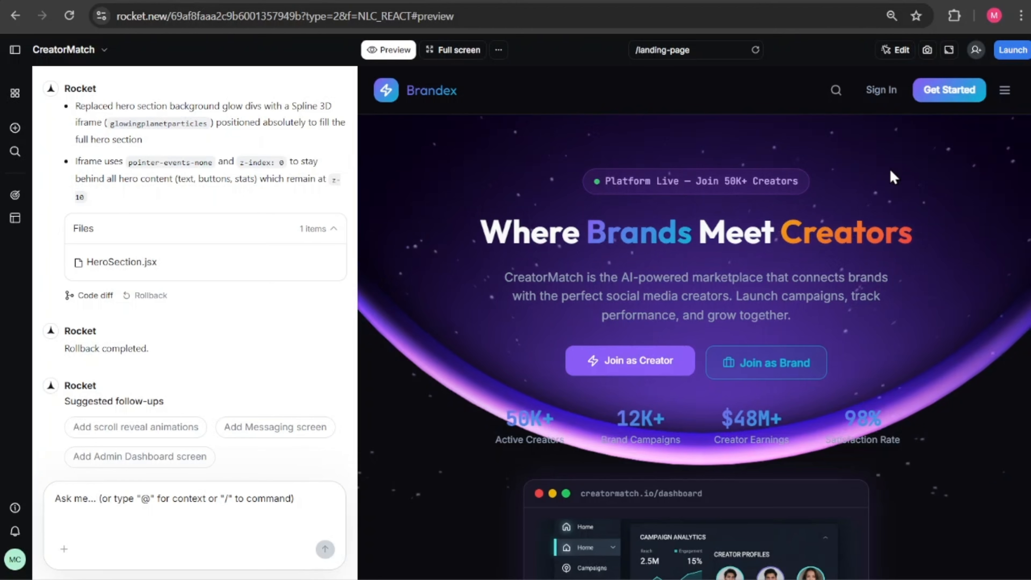
{"action": "left_click", "coordinate": [897, 51]}
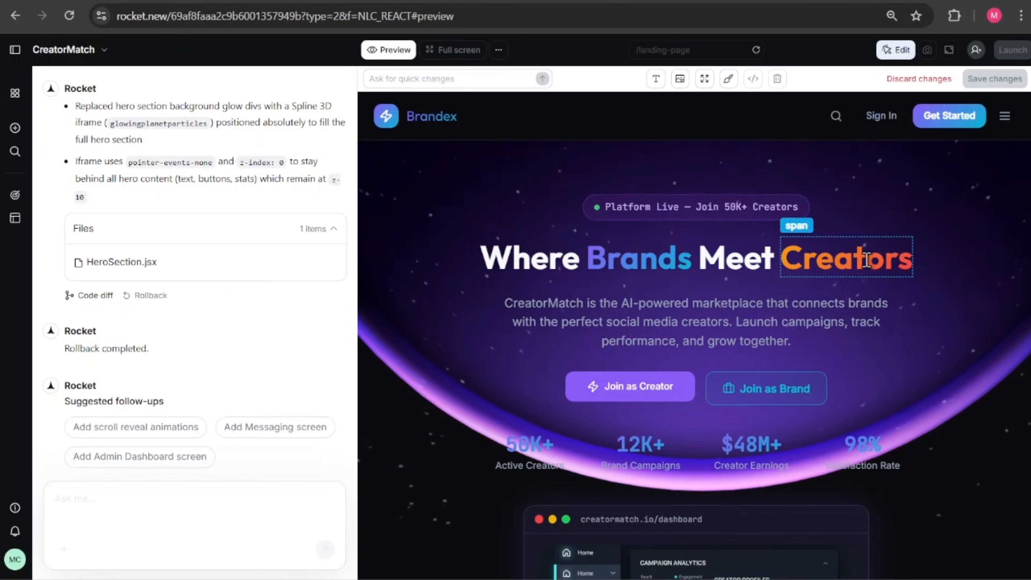
{"action": "scroll", "coordinate": [866, 258], "scroll_direction": "down", "scroll_amount": 3}
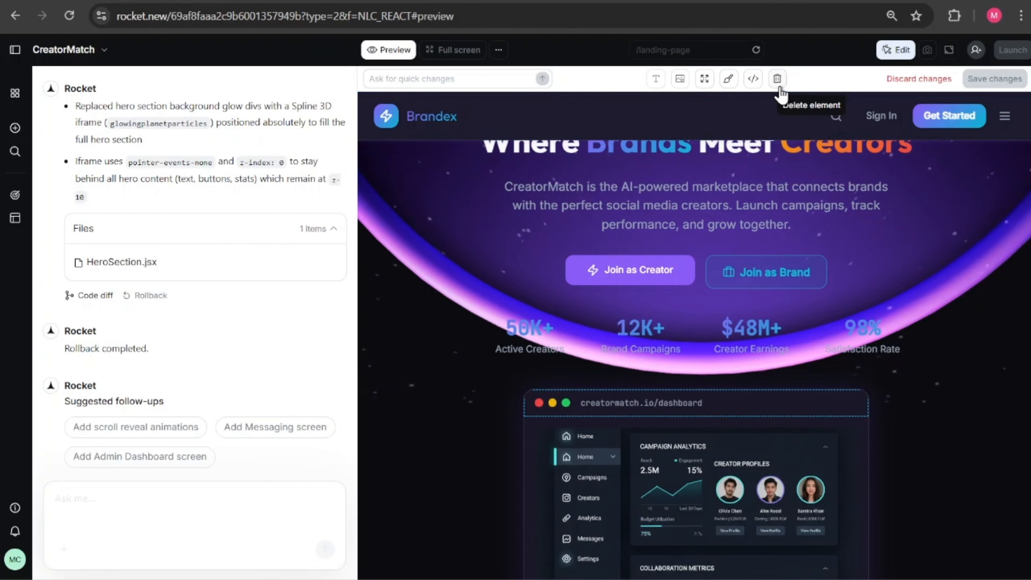
{"action": "left_click", "coordinate": [777, 79]}
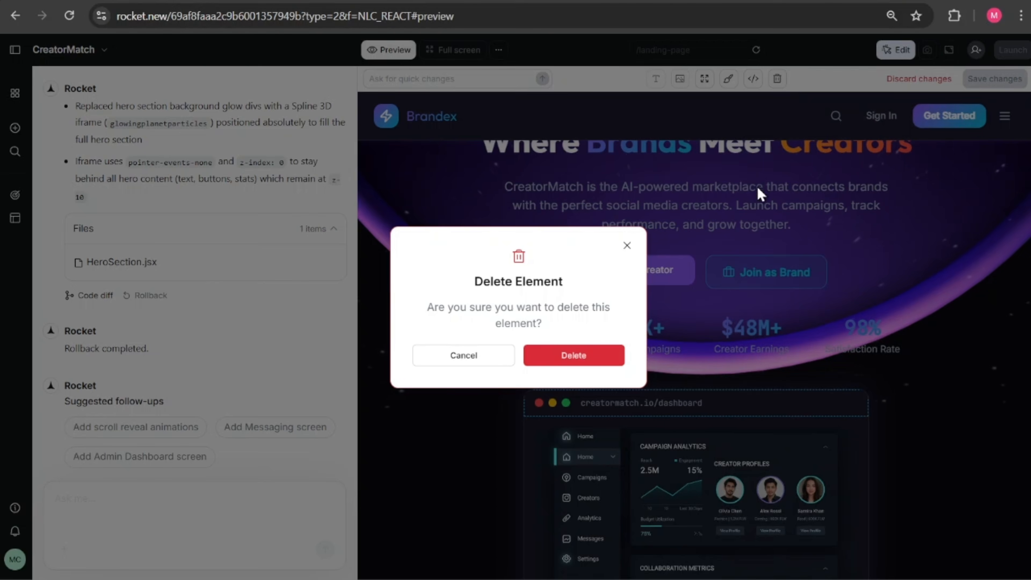
{"action": "left_click", "coordinate": [605, 359]}
{"action": "left_click", "coordinate": [625, 427]}
{"action": "left_click", "coordinate": [777, 79]}
{"action": "left_click", "coordinate": [594, 358]}
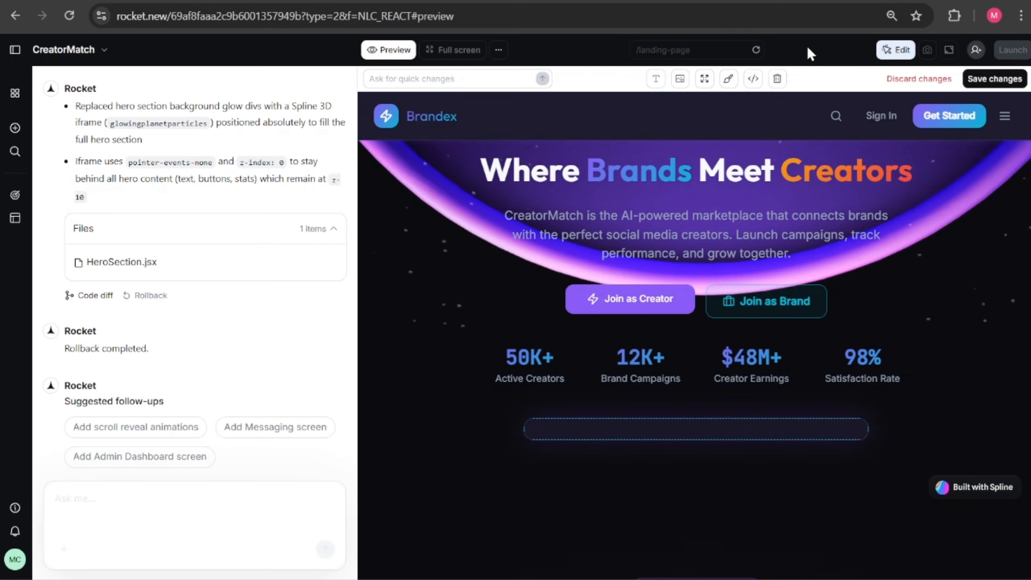
{"action": "left_click", "coordinate": [777, 80]}
{"action": "left_click", "coordinate": [612, 357]}
Step: Set the bottom margin of the hero's content container to -120 and save the visual changes
{"action": "scroll", "coordinate": [867, 330], "scroll_direction": "up", "scroll_amount": 3}
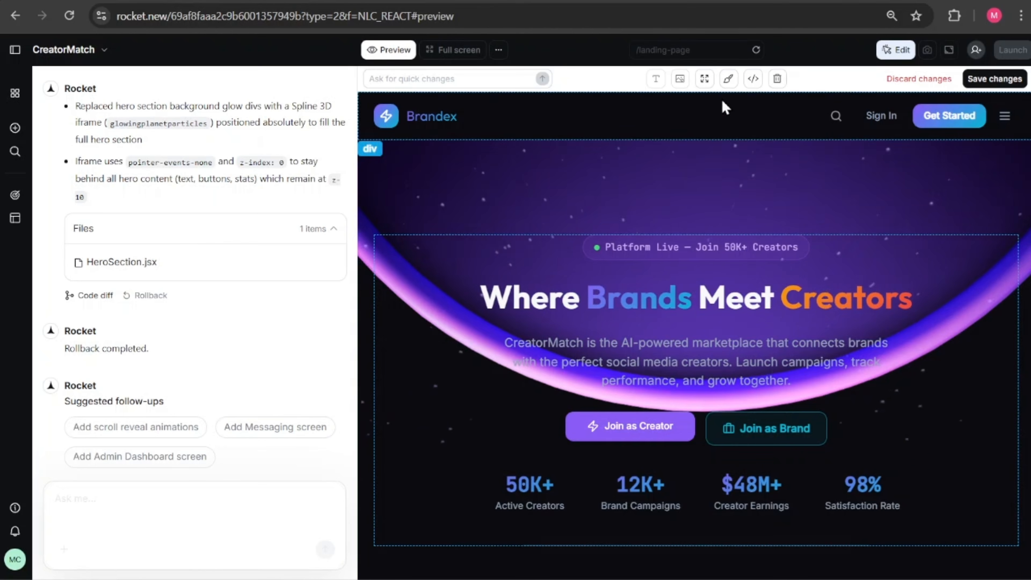
{"action": "left_click", "coordinate": [705, 79]}
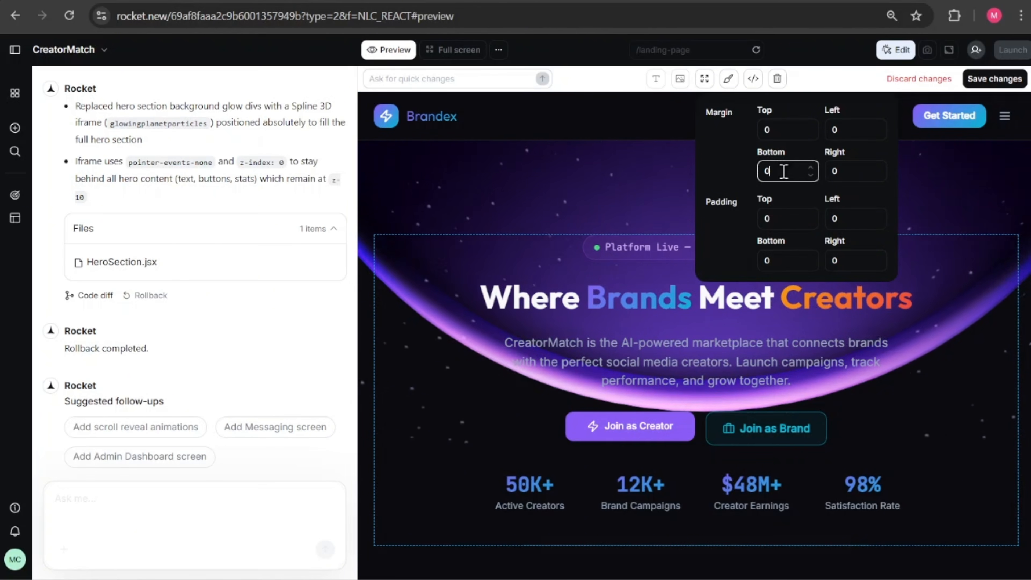
{"action": "type", "text": "-"}
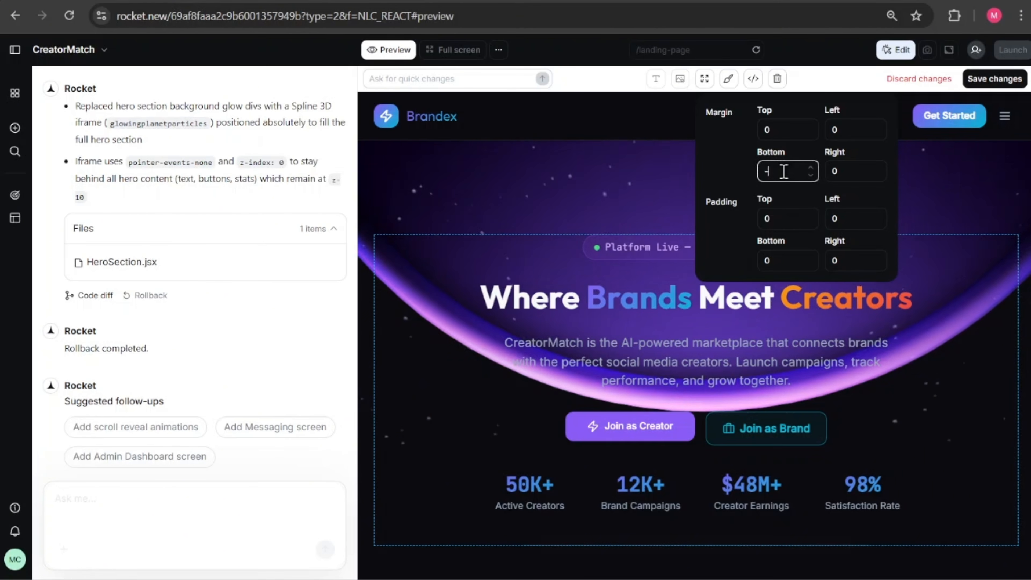
{"action": "type", "text": "120"}
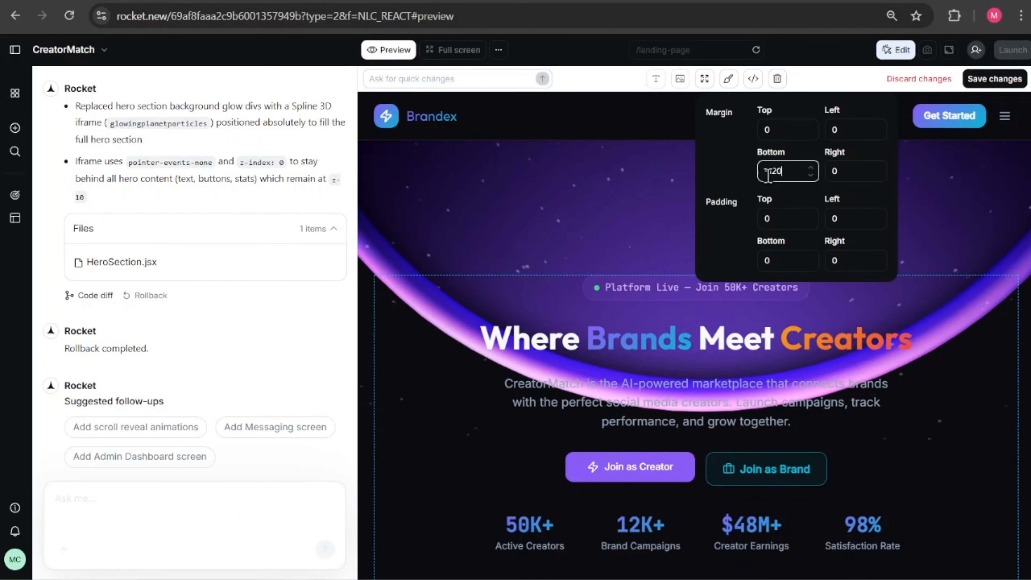
{"action": "left_click", "coordinate": [679, 122]}
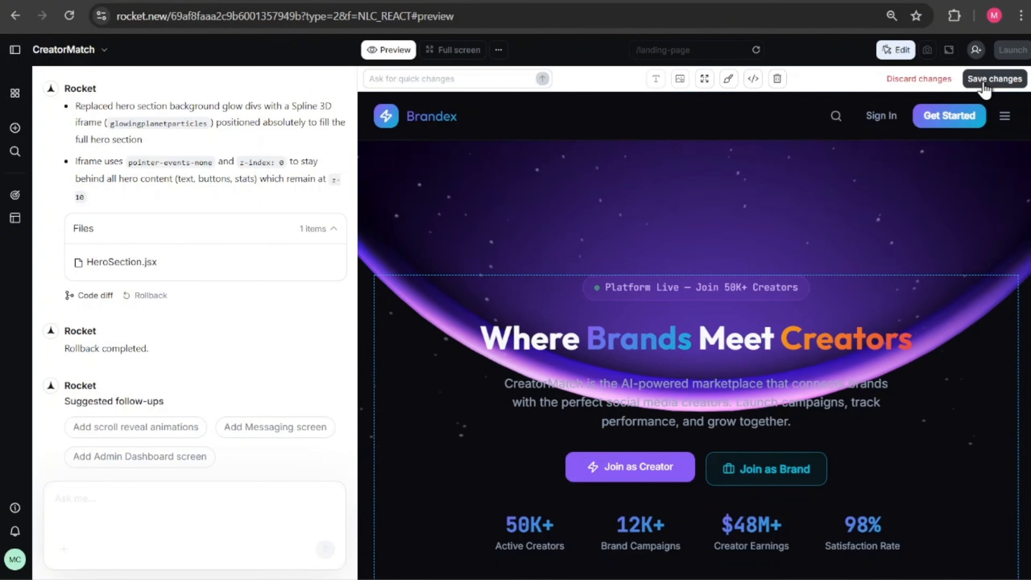
{"action": "left_click", "coordinate": [995, 78]}
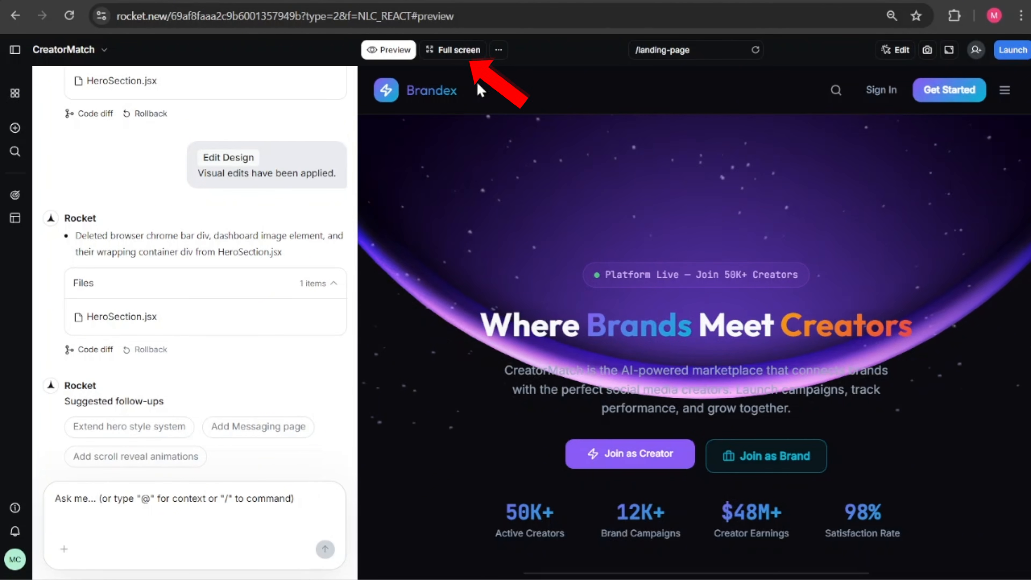
Step: Check the hero's content placement in the full-screen preview and return to the chat view
{"action": "left_click", "coordinate": [447, 55]}
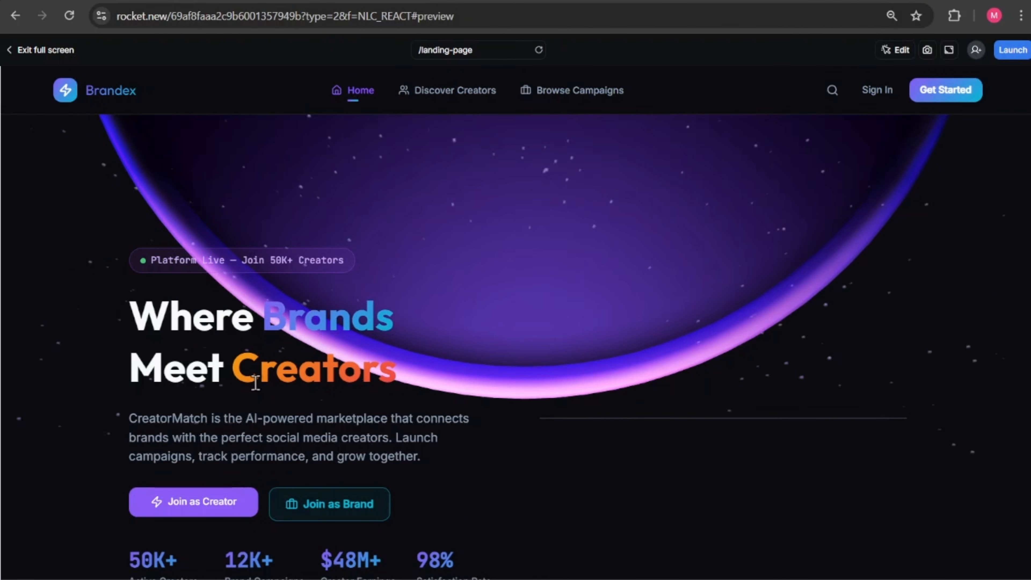
{"action": "left_click", "coordinate": [45, 50]}
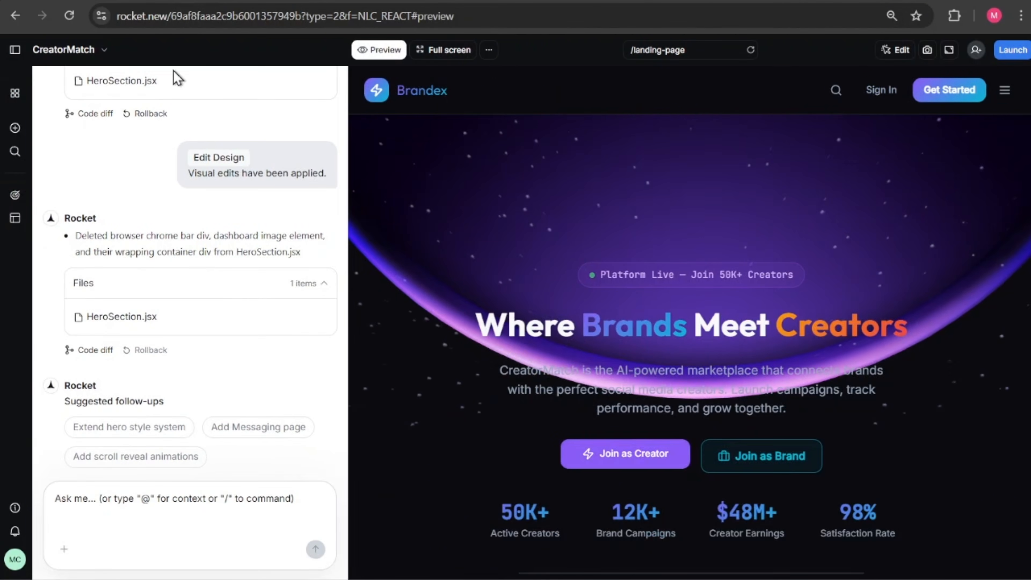
{"action": "left_click_drag", "start_coordinate": [1024, 236], "coordinate": [1030, 235]}
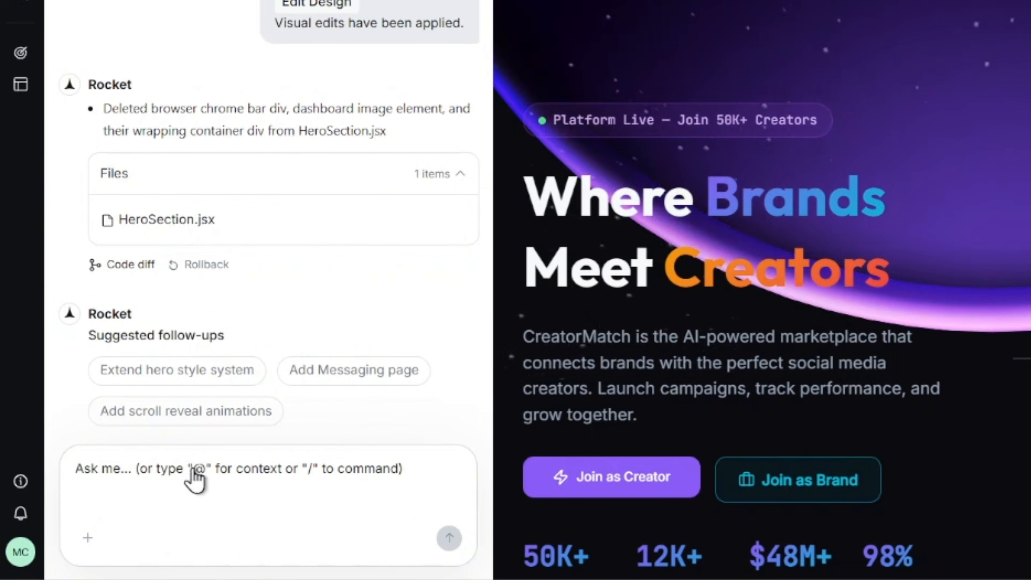
Step: Send a Restructure Screen Layout command: "Position all hero section content at the bottom center, horizontally centered and responsive across desktop, tablet, and mobile."
{"action": "type", "text": "/"}
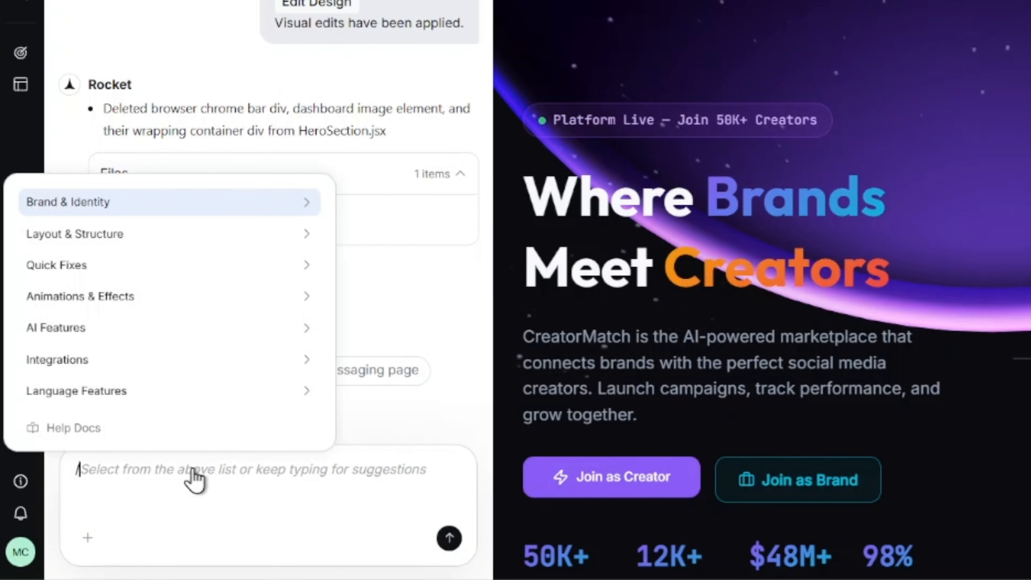
{"action": "left_click", "coordinate": [127, 242]}
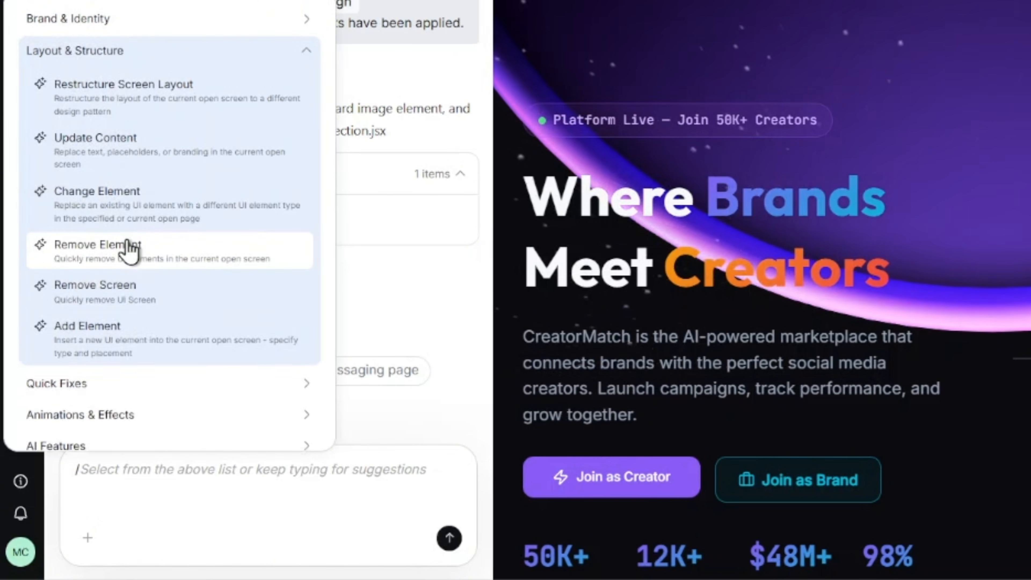
{"action": "left_click", "coordinate": [164, 117]}
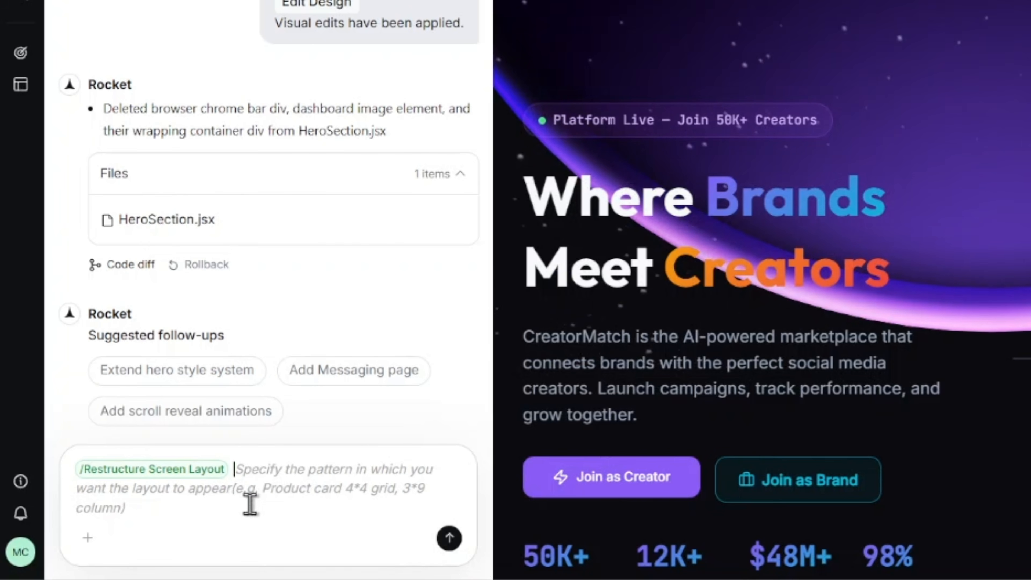
{"action": "type", "text": "Position all hero section content at the bottom center, horizontally centered and responsive across desktop, tablet, and mobile."}
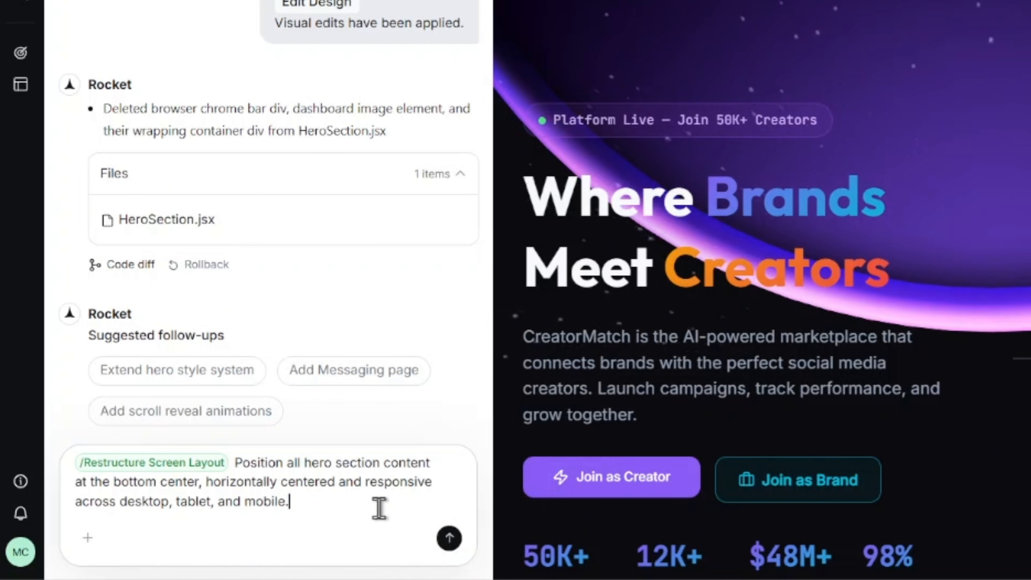
{"action": "left_click", "coordinate": [450, 539]}
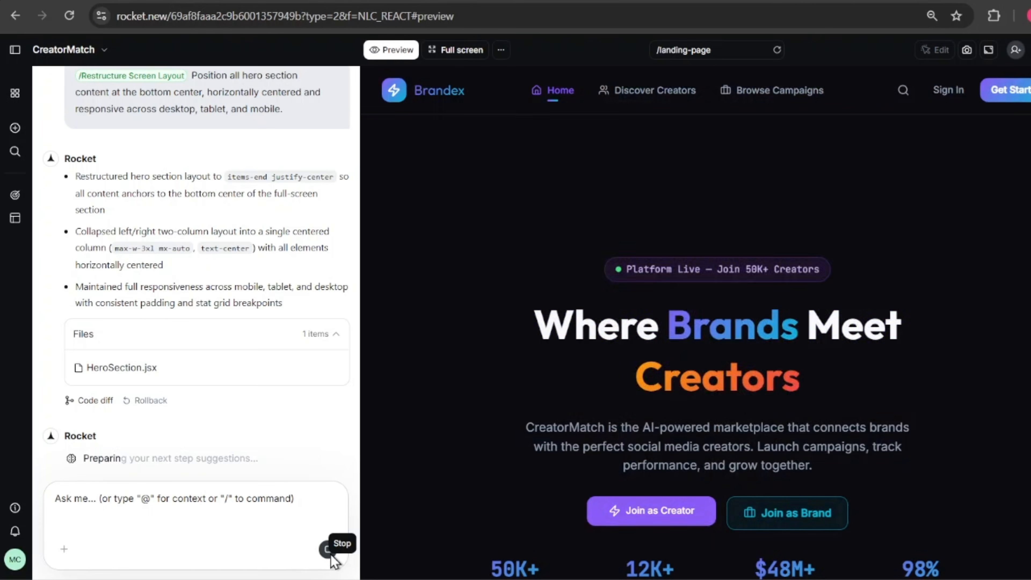
{"action": "left_click", "coordinate": [467, 61]}
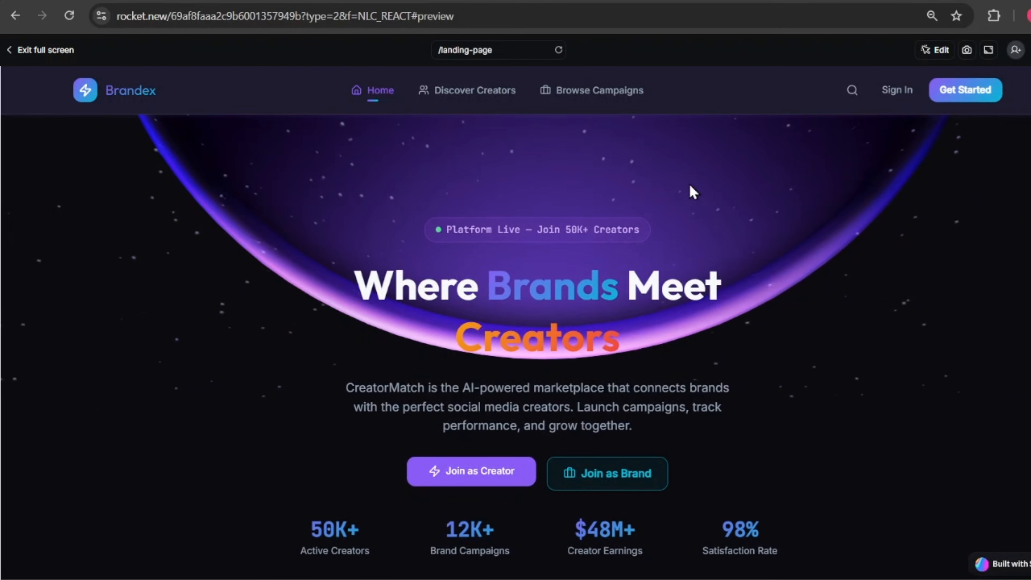
{"action": "scroll", "coordinate": [785, 170], "scroll_direction": "up", "scroll_amount": 1}
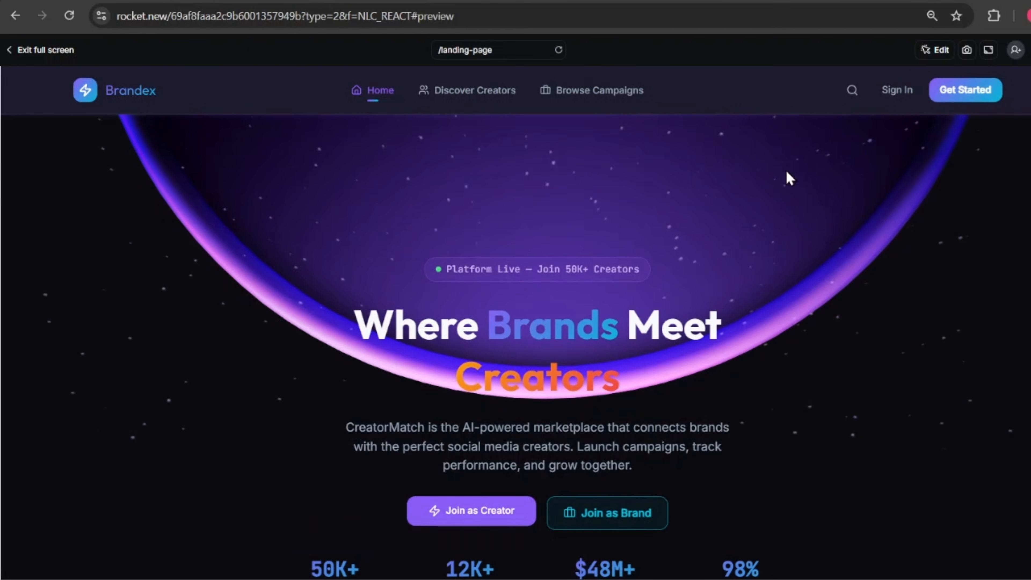
Step: Set the centered hero content block's bottom margin to 40, save the visual changes and review the landing page
{"action": "left_click", "coordinate": [935, 52]}
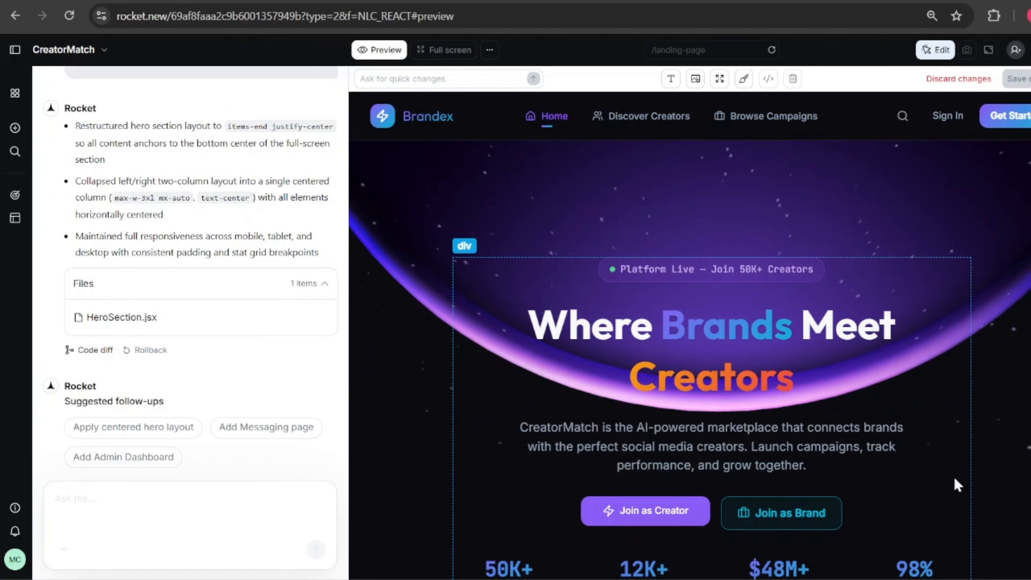
{"action": "left_click", "coordinate": [720, 78]}
{"action": "left_click", "coordinate": [804, 168]}
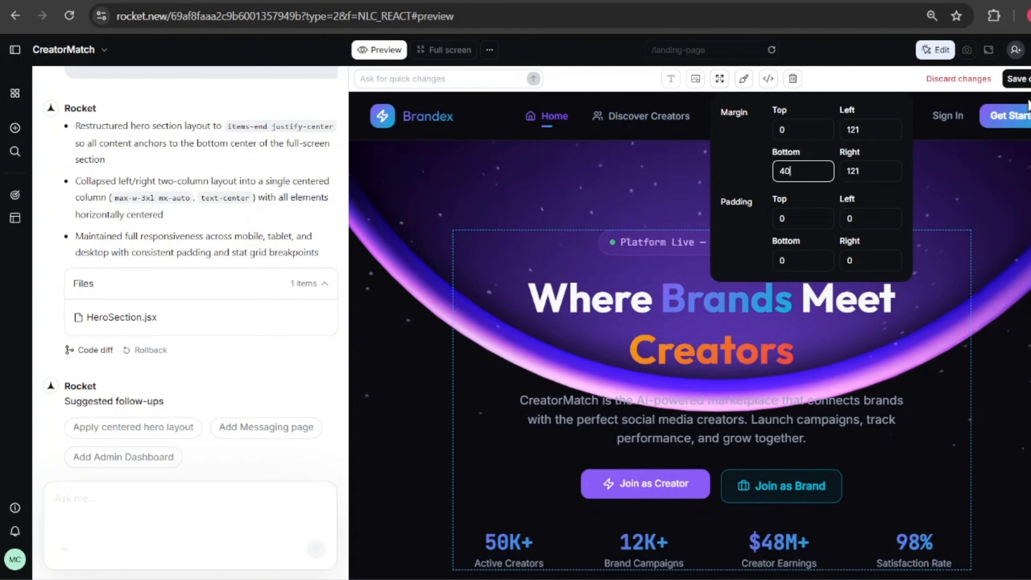
{"action": "left_click", "coordinate": [1018, 79]}
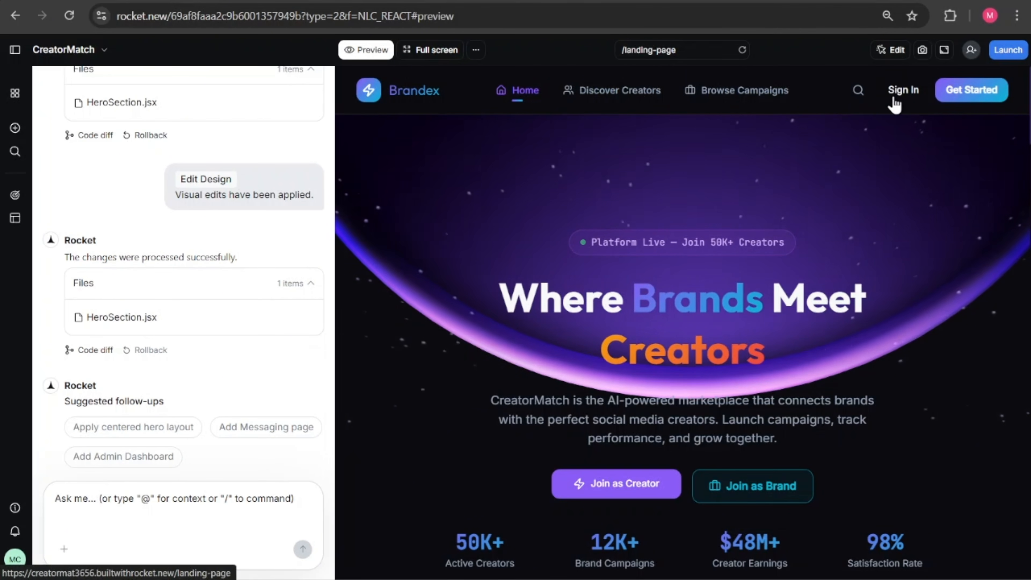
{"action": "scroll", "coordinate": [840, 300], "scroll_direction": "down", "scroll_amount": 15}
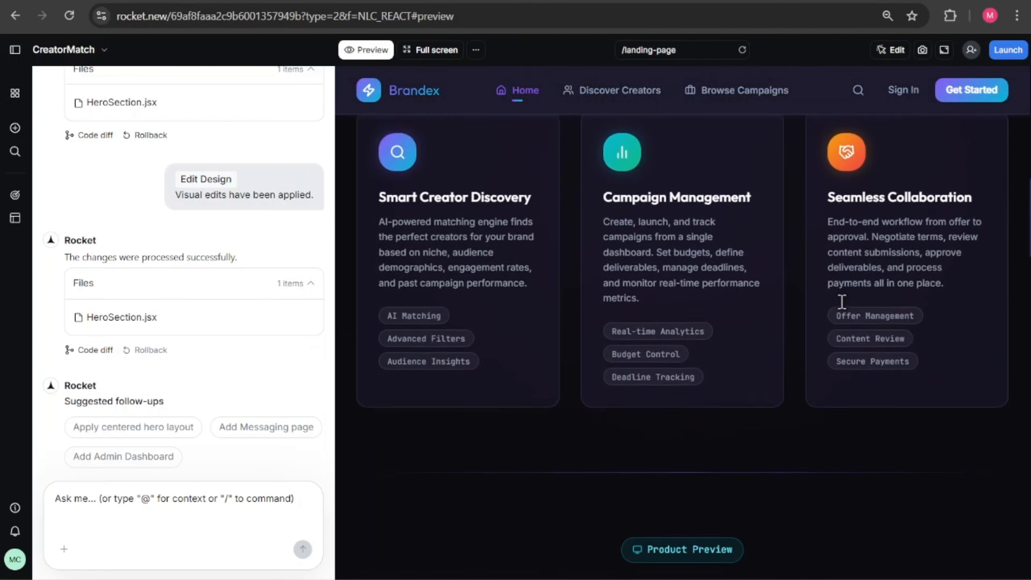
{"action": "scroll", "coordinate": [842, 301], "scroll_direction": "up", "scroll_amount": 15}
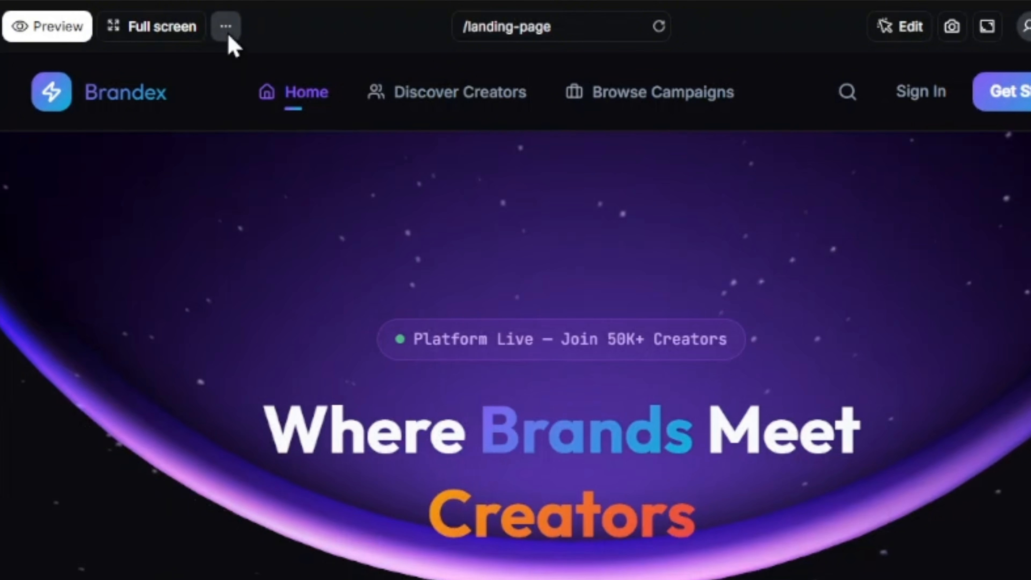
Step: Open the project's integrations and examine the Stripe and Google Analytics credential fields and the other available services
{"action": "left_click", "coordinate": [226, 28]}
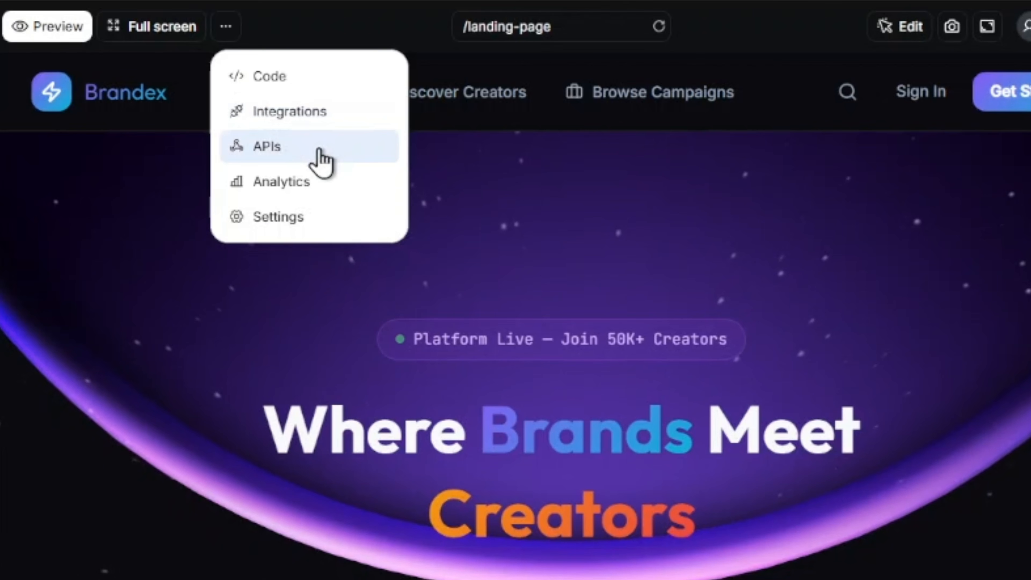
{"action": "left_click", "coordinate": [357, 116]}
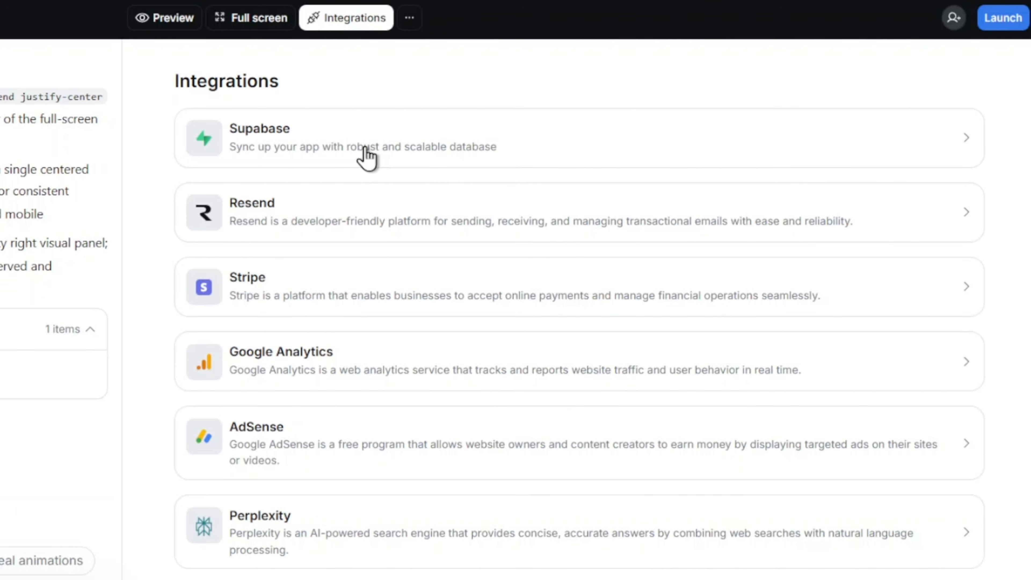
{"action": "scroll", "coordinate": [364, 154], "scroll_direction": "down", "scroll_amount": 2}
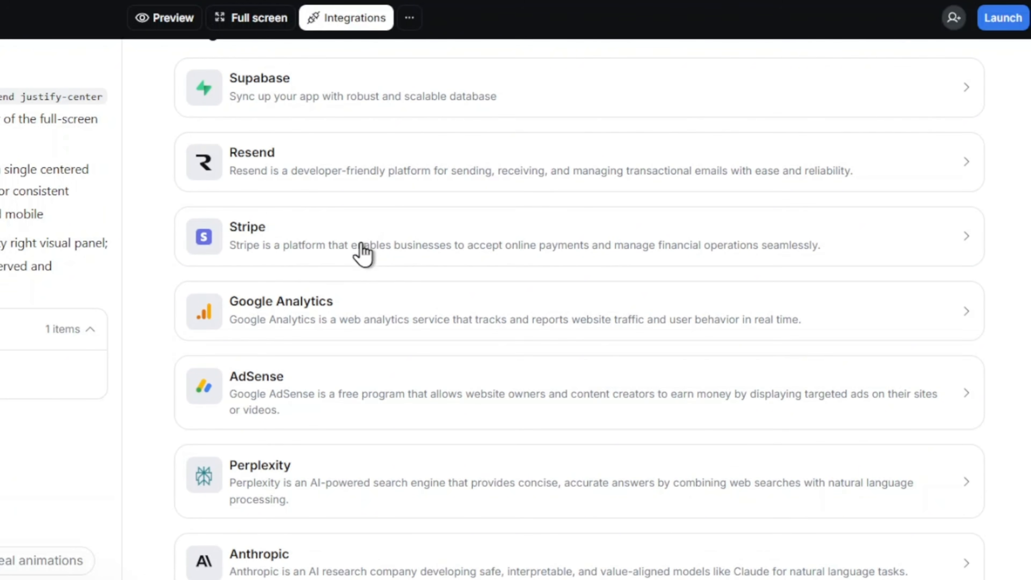
{"action": "left_click", "coordinate": [357, 263]}
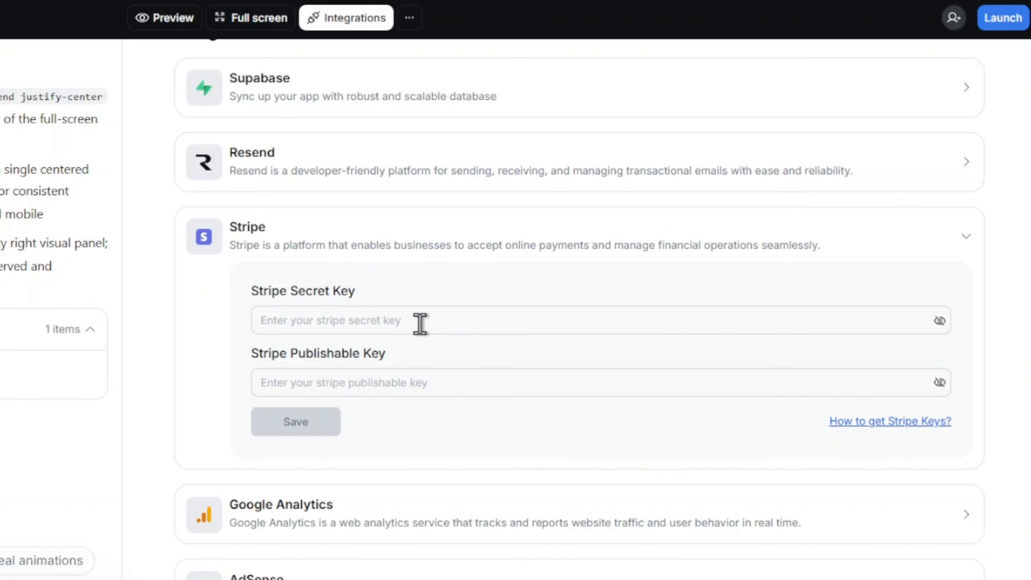
{"action": "left_click", "coordinate": [420, 395]}
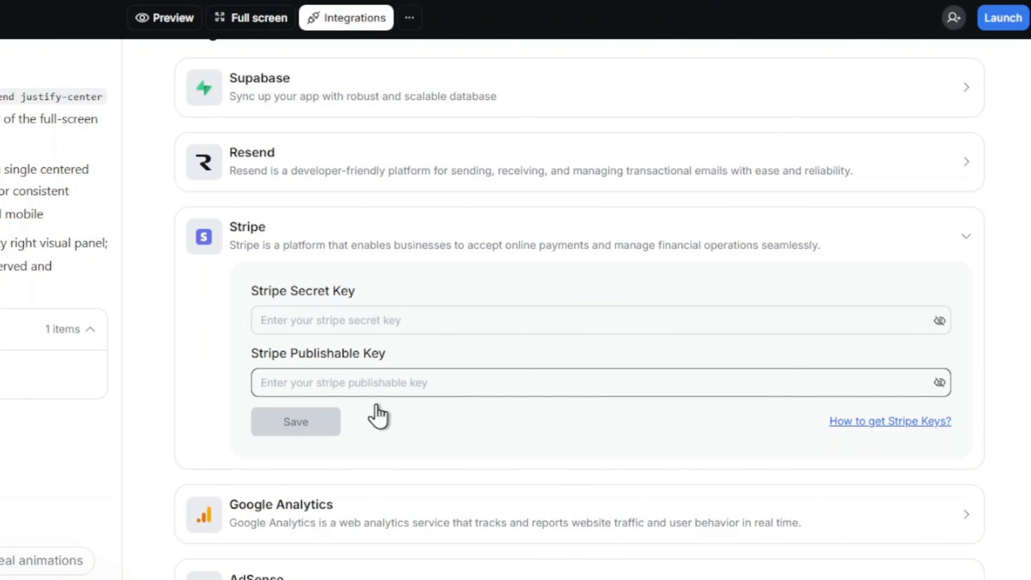
{"action": "left_click", "coordinate": [403, 446]}
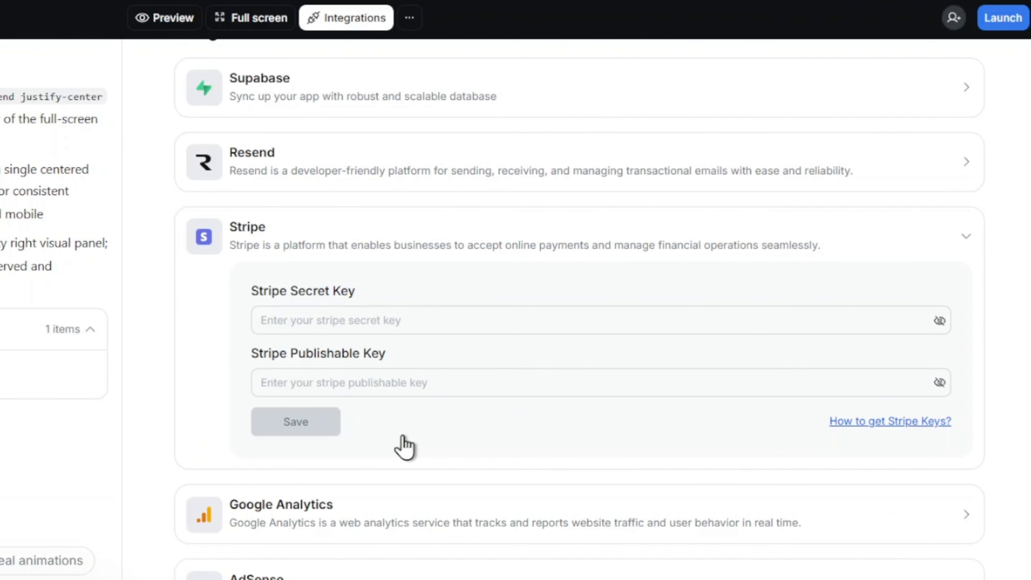
{"action": "scroll", "coordinate": [404, 447], "scroll_direction": "down", "scroll_amount": 4}
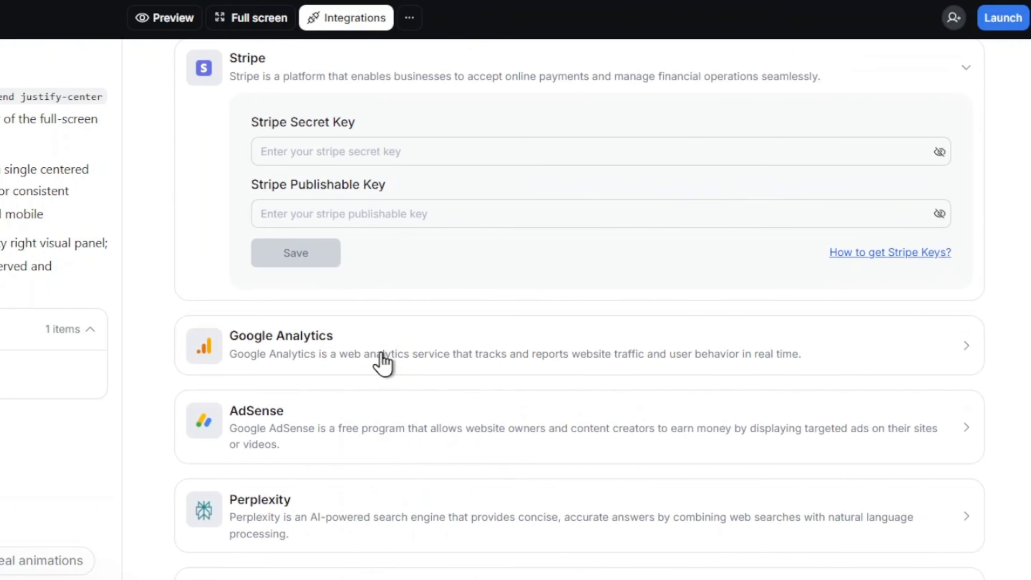
{"action": "left_click", "coordinate": [381, 363]}
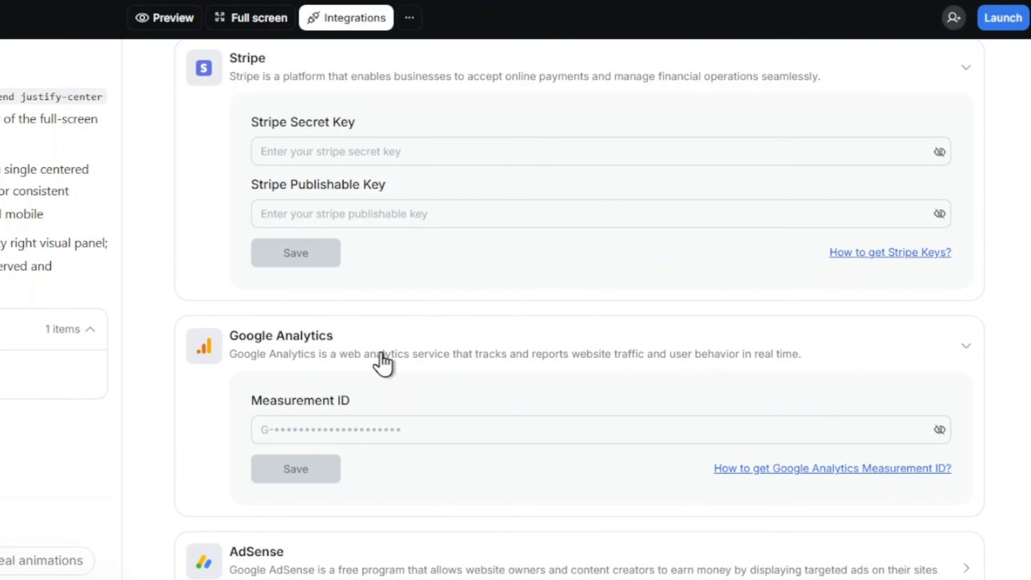
{"action": "left_click", "coordinate": [381, 356]}
{"action": "scroll", "coordinate": [357, 361], "scroll_direction": "down", "scroll_amount": 4}
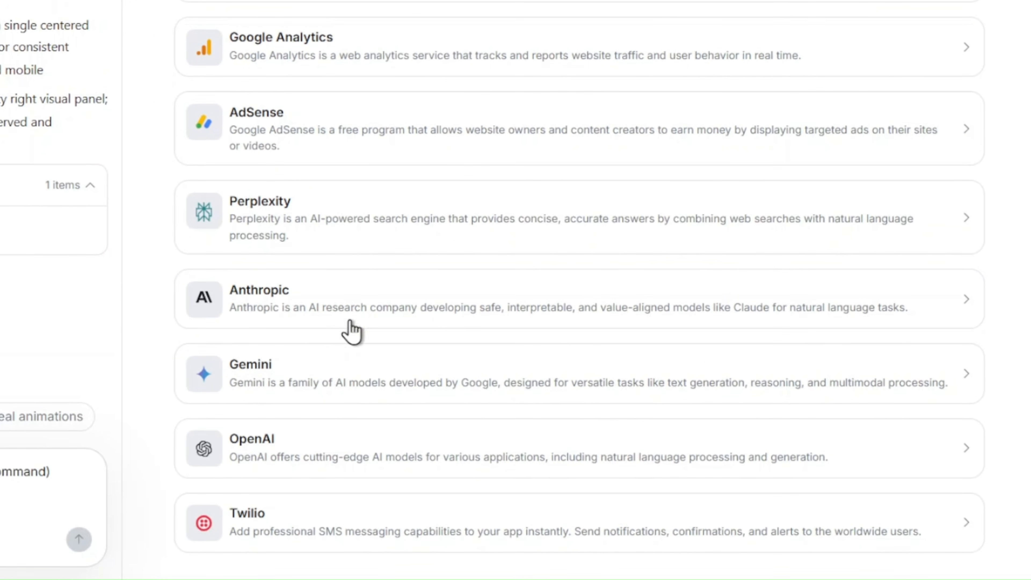
Step: Collapse the Stripe credential fields in the integrations list and expand the Supabase integration
{"action": "left_click", "coordinate": [333, 389]}
{"action": "scroll", "coordinate": [334, 390], "scroll_direction": "down", "scroll_amount": 3}
{"action": "scroll", "coordinate": [518, 259], "scroll_direction": "up", "scroll_amount": 5}
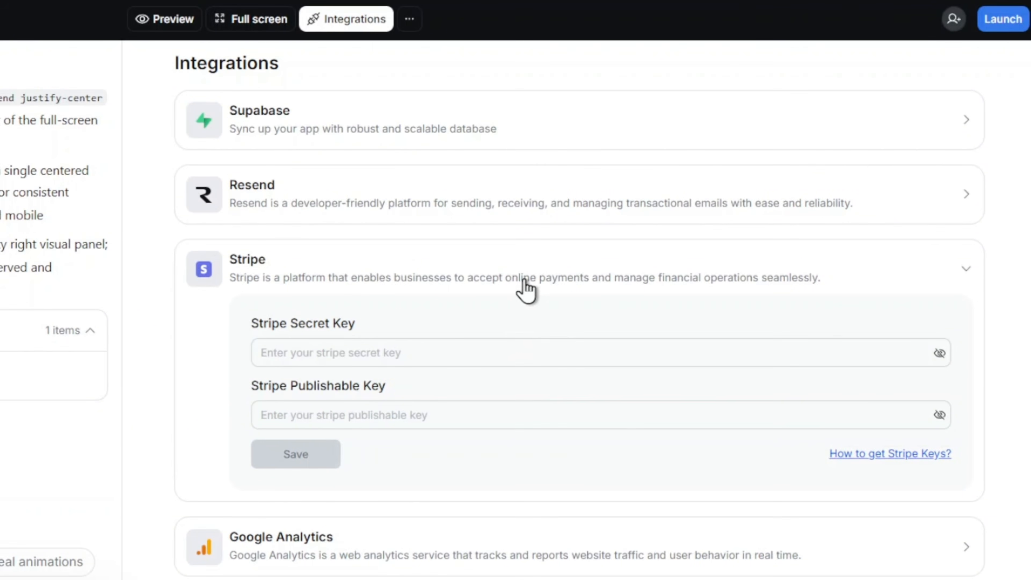
{"action": "left_click", "coordinate": [527, 277]}
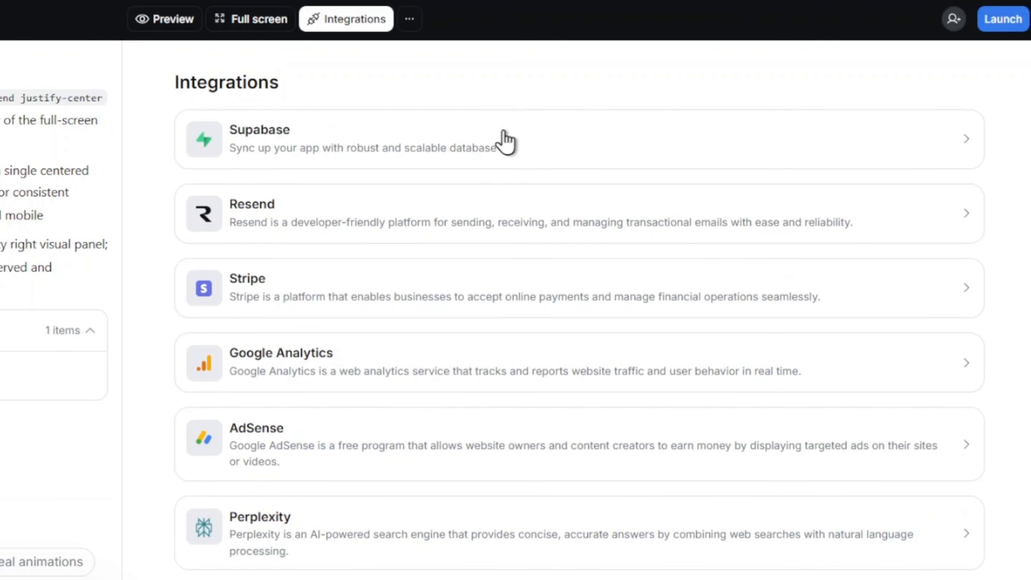
{"action": "left_click", "coordinate": [505, 140]}
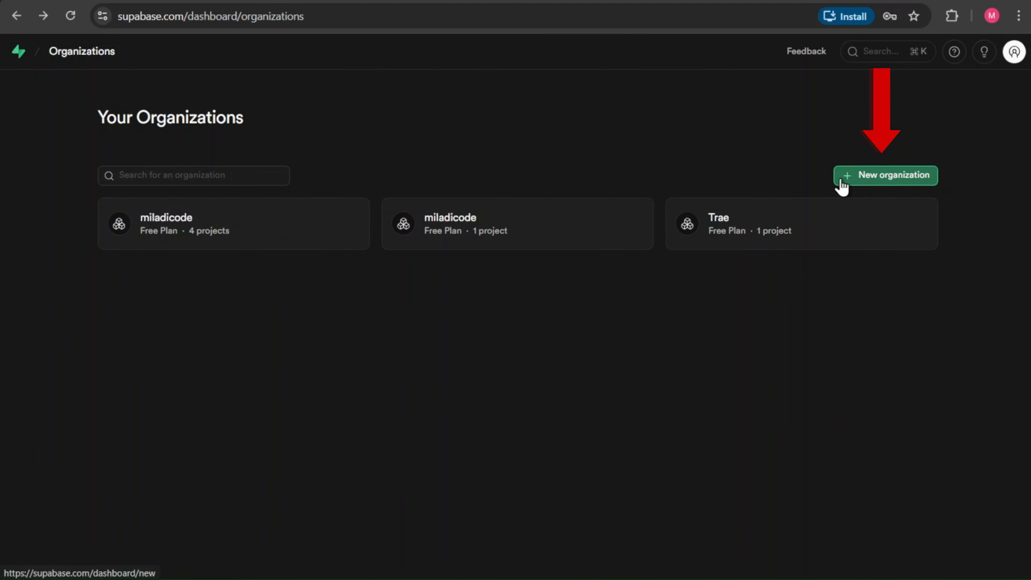
Step: Switch to the Supabase dashboard and start a new project named Brandex in the miladicode organization that has one project
{"action": "left_click", "coordinate": [456, 230]}
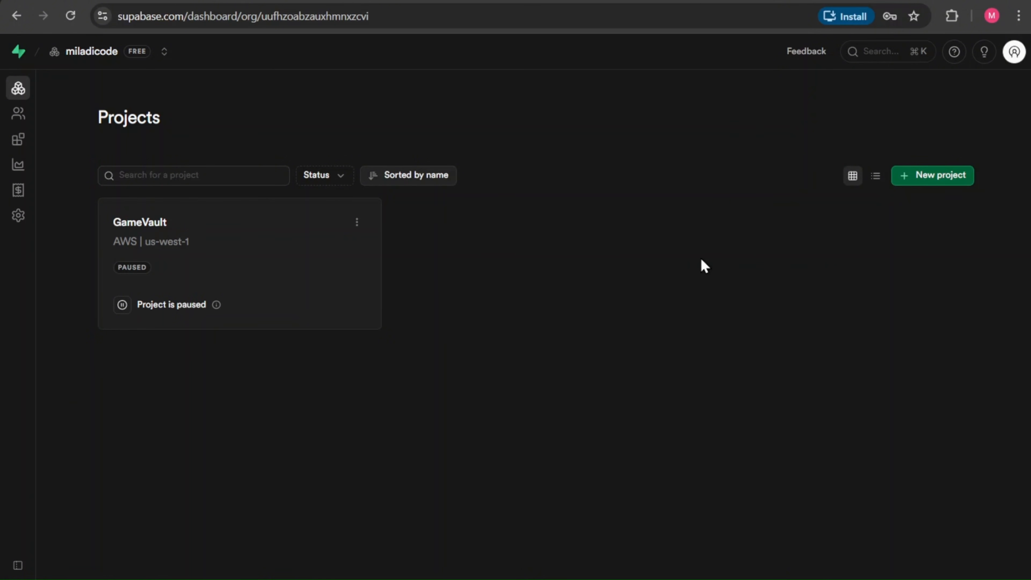
{"action": "left_click", "coordinate": [946, 178]}
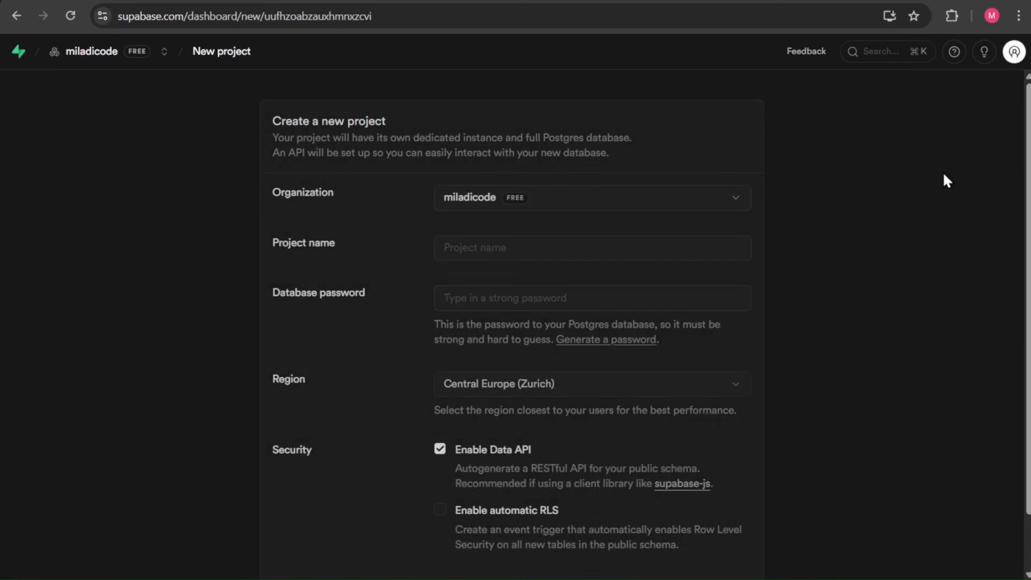
{"action": "left_click", "coordinate": [610, 245]}
{"action": "type", "text": "Bran"}
Step: Enter the database password, set the region to Americas and create the Brandex project
{"action": "left_click", "coordinate": [578, 299]}
{"action": "scroll", "coordinate": [569, 311], "scroll_direction": "down", "scroll_amount": 1}
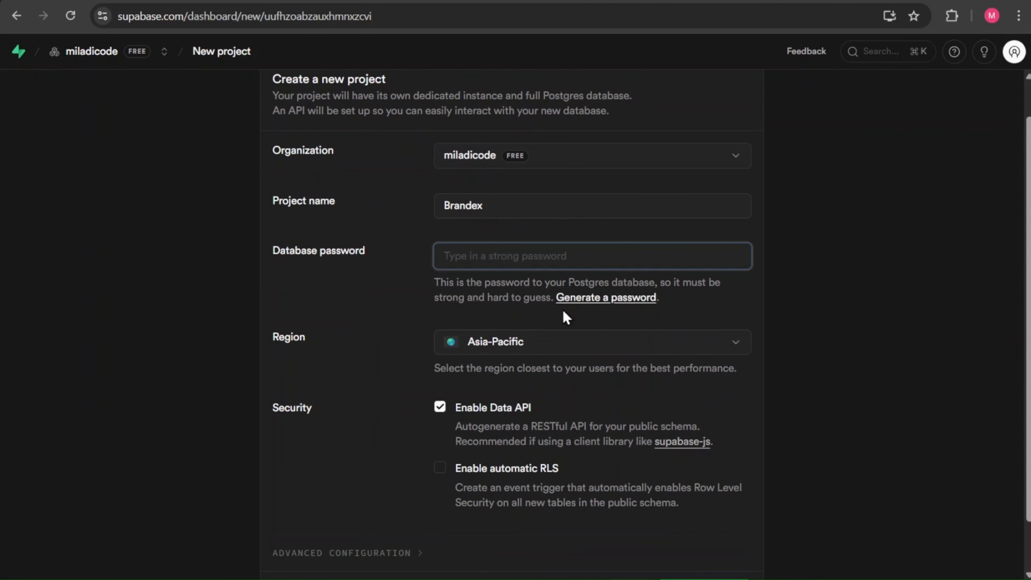
{"action": "key", "text": "ctrl+v"}
{"action": "scroll", "coordinate": [564, 276], "scroll_direction": "down", "scroll_amount": 1}
{"action": "left_click", "coordinate": [582, 292]}
{"action": "scroll", "coordinate": [580, 402], "scroll_direction": "down", "scroll_amount": 1}
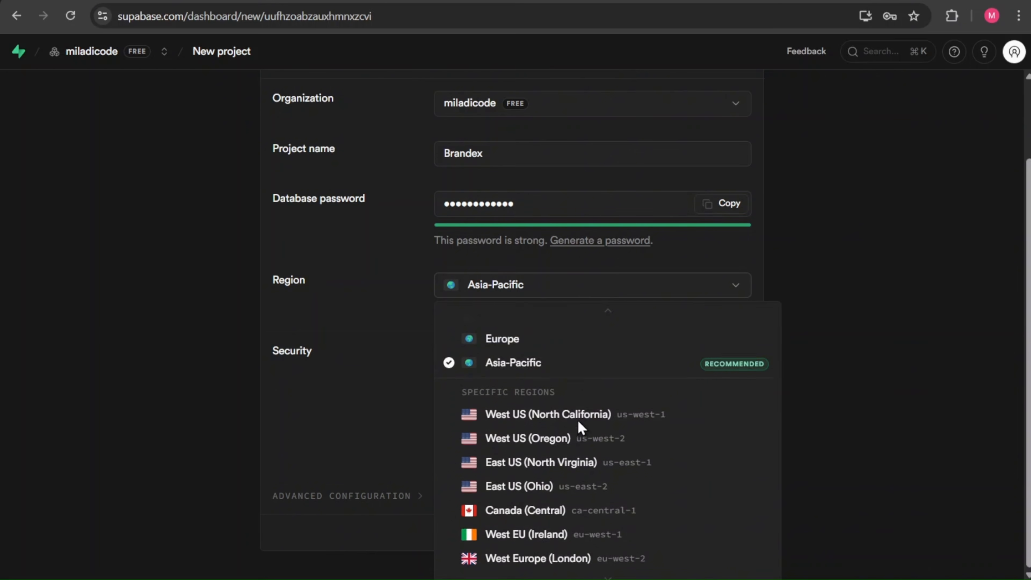
{"action": "scroll", "coordinate": [580, 426], "scroll_direction": "up", "scroll_amount": 1}
{"action": "left_click", "coordinate": [552, 338]}
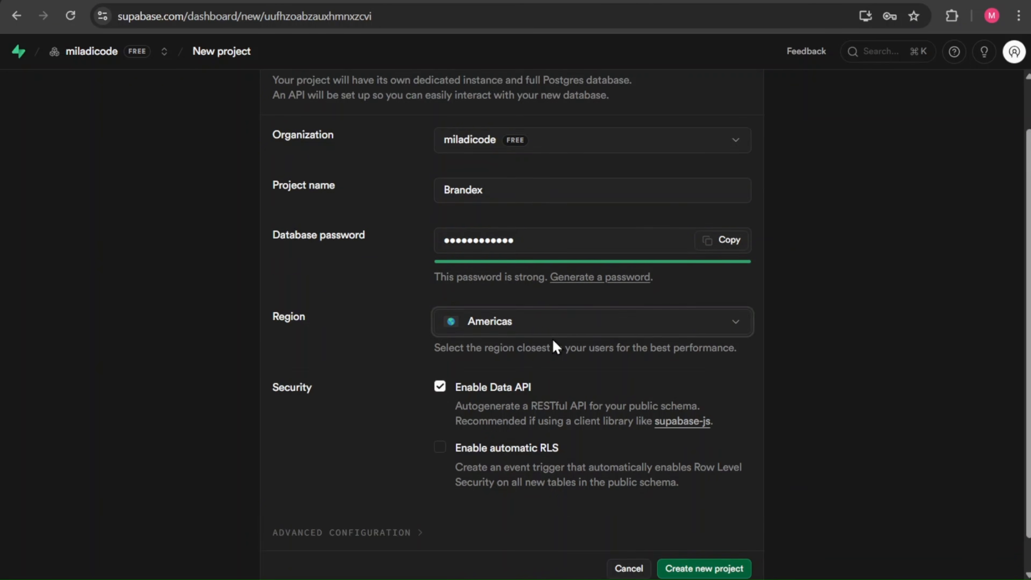
{"action": "scroll", "coordinate": [568, 345], "scroll_direction": "down", "scroll_amount": 1}
{"action": "left_click", "coordinate": [702, 536]}
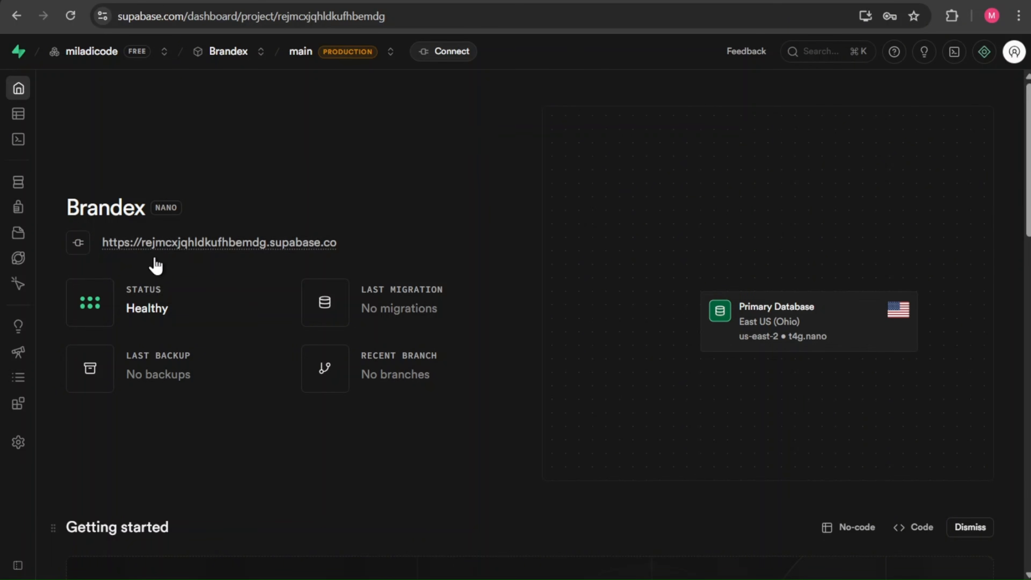
Step: Return to Rocket, connect the Supabase integration and authorize Rocket's API access to the miladicode organization
{"action": "left_click", "coordinate": [102, 301]}
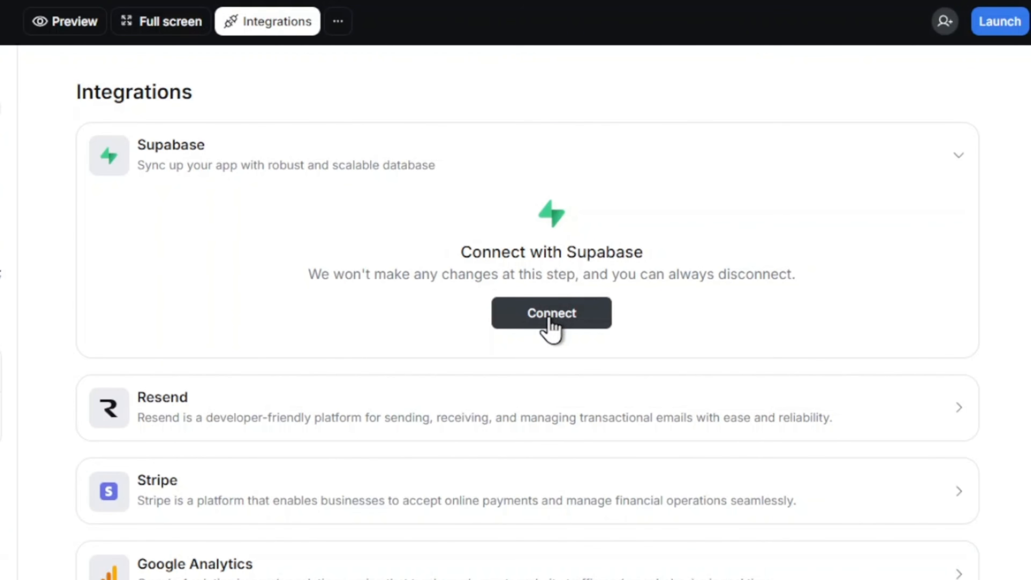
{"action": "left_click", "coordinate": [551, 321]}
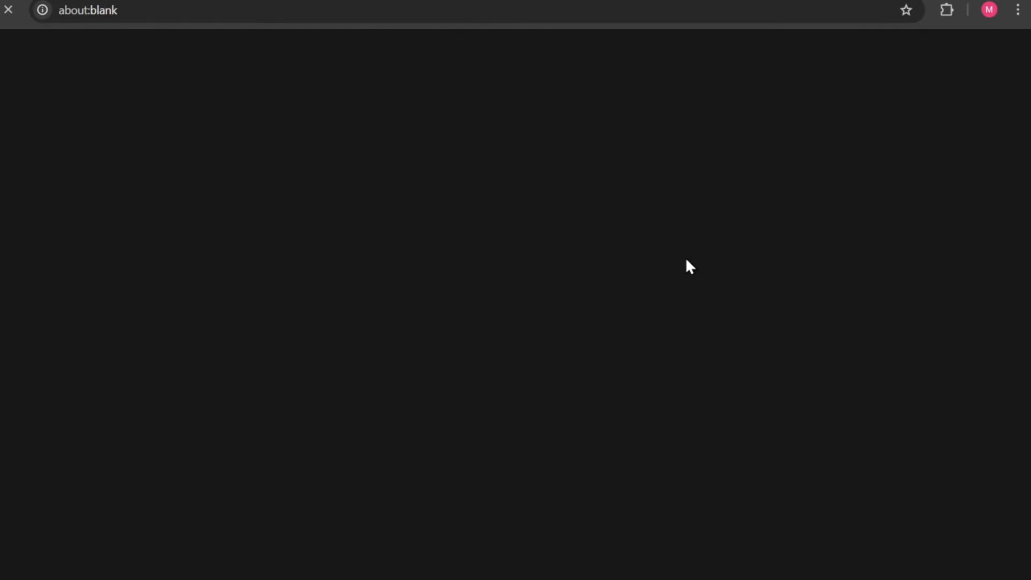
{"action": "scroll", "coordinate": [712, 252], "scroll_direction": "down", "scroll_amount": 5}
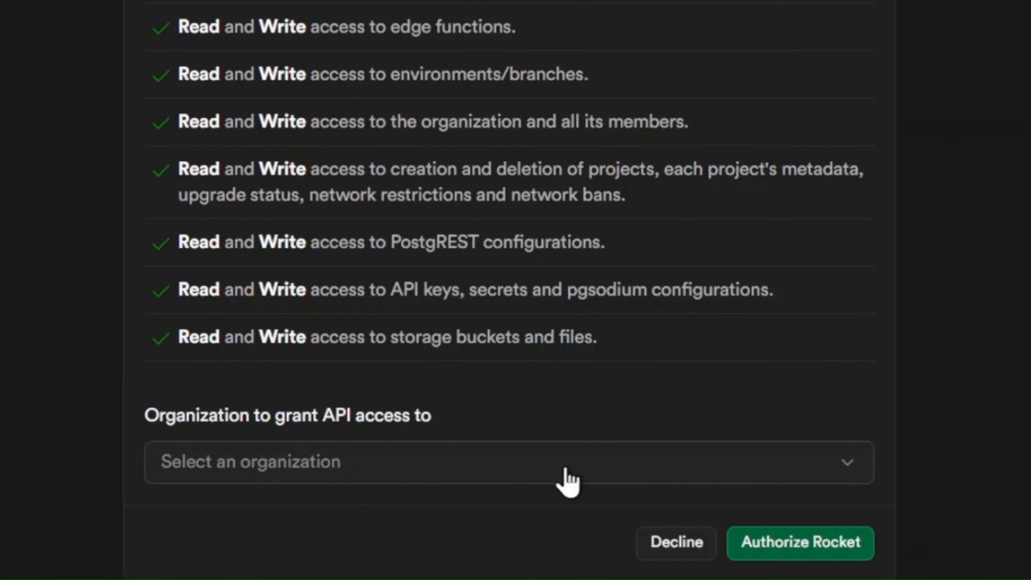
{"action": "left_click", "coordinate": [547, 514]}
{"action": "left_click", "coordinate": [422, 377]}
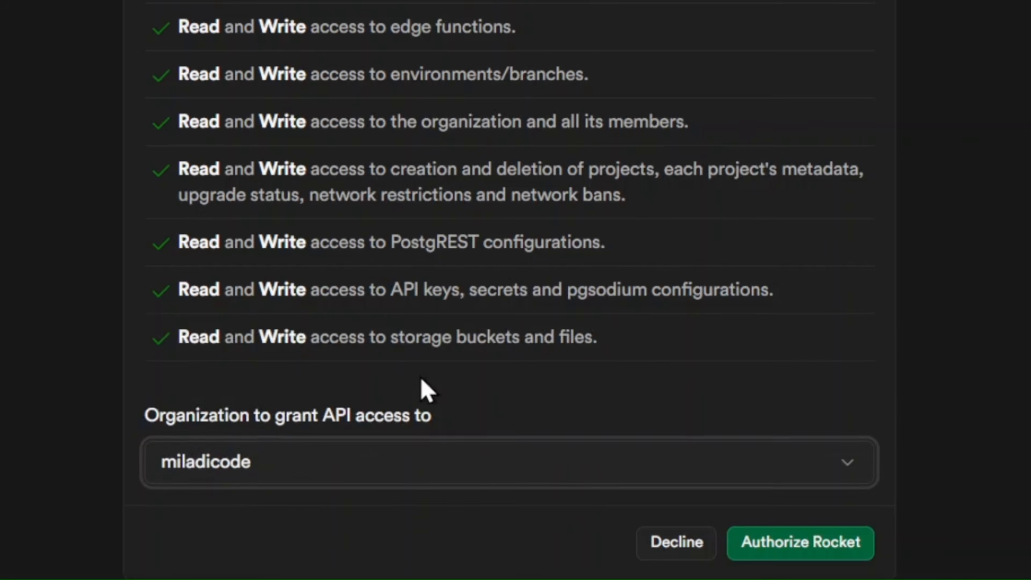
{"action": "left_click", "coordinate": [749, 544]}
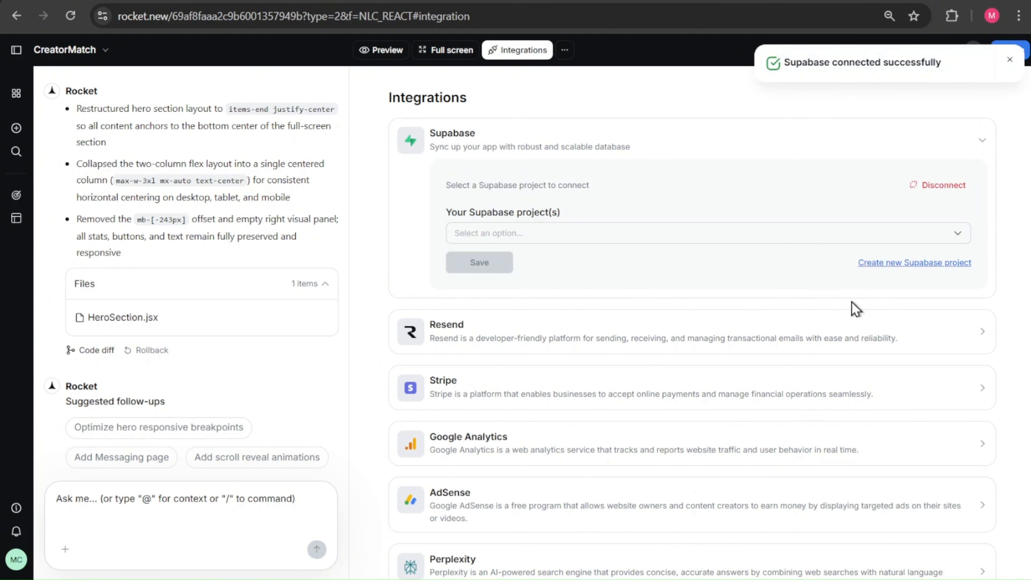
Step: Select and save Brandex as the connected Supabase project, and look over the landing page preview
{"action": "left_click", "coordinate": [550, 230]}
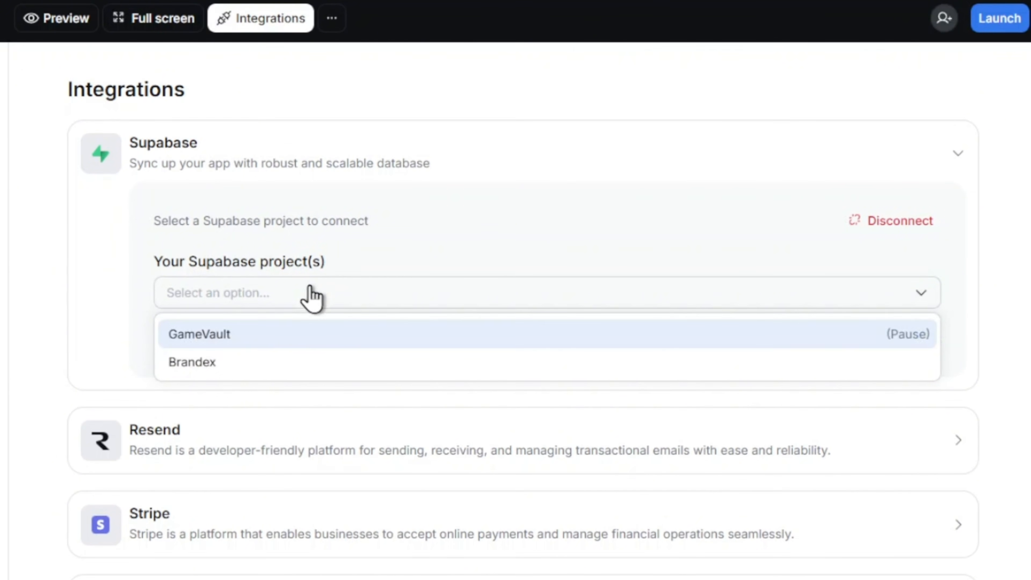
{"action": "left_click", "coordinate": [226, 363]}
{"action": "left_click", "coordinate": [199, 342]}
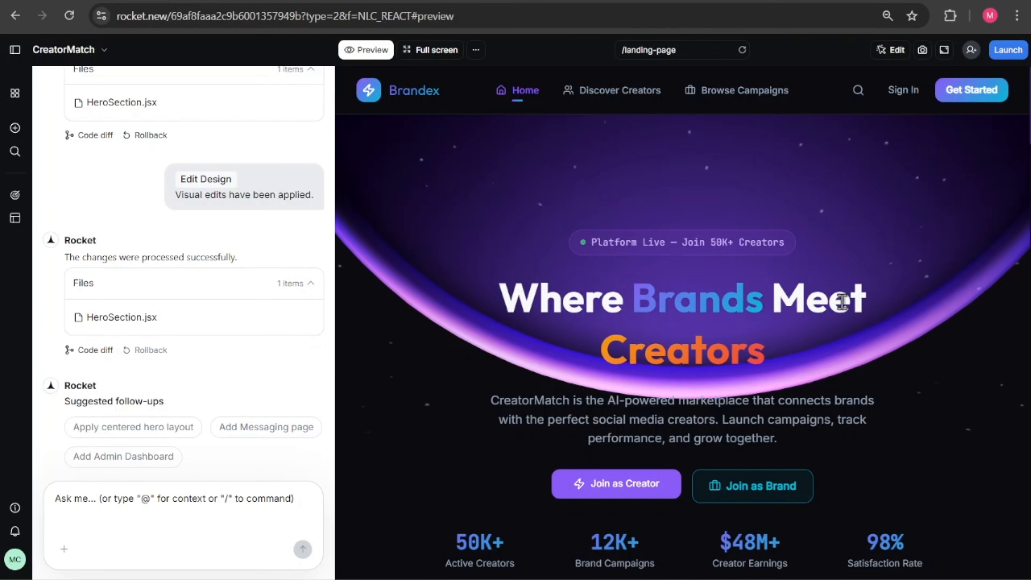
{"action": "scroll", "coordinate": [840, 300], "scroll_direction": "down", "scroll_amount": 10}
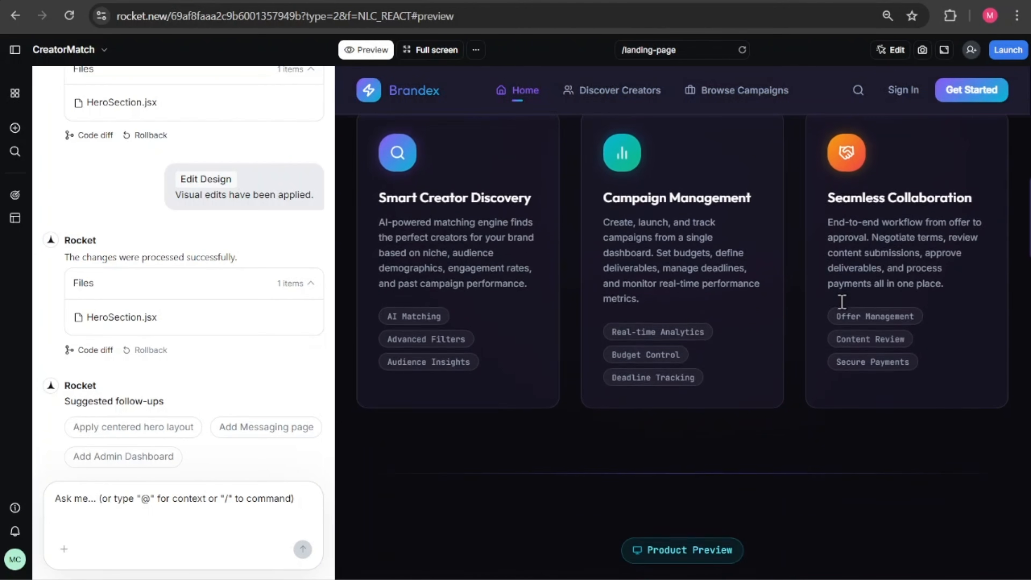
{"action": "scroll", "coordinate": [842, 301], "scroll_direction": "up", "scroll_amount": 10}
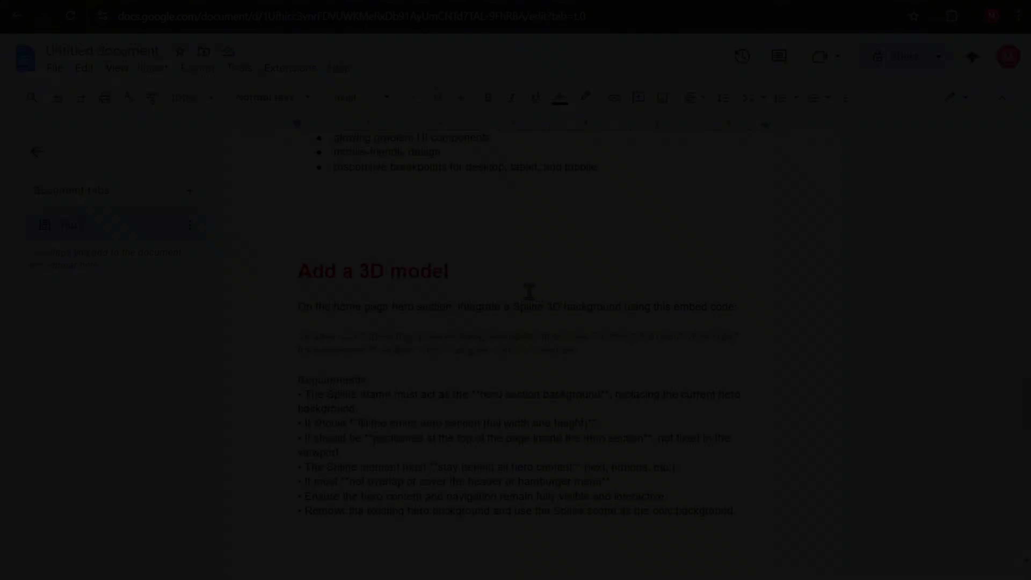
Step: Switch to the Google Docs prompt document and copy the complete User Authentication prompt, through its Supabase Connection section
{"action": "scroll", "coordinate": [528, 293], "scroll_direction": "down", "scroll_amount": 10}
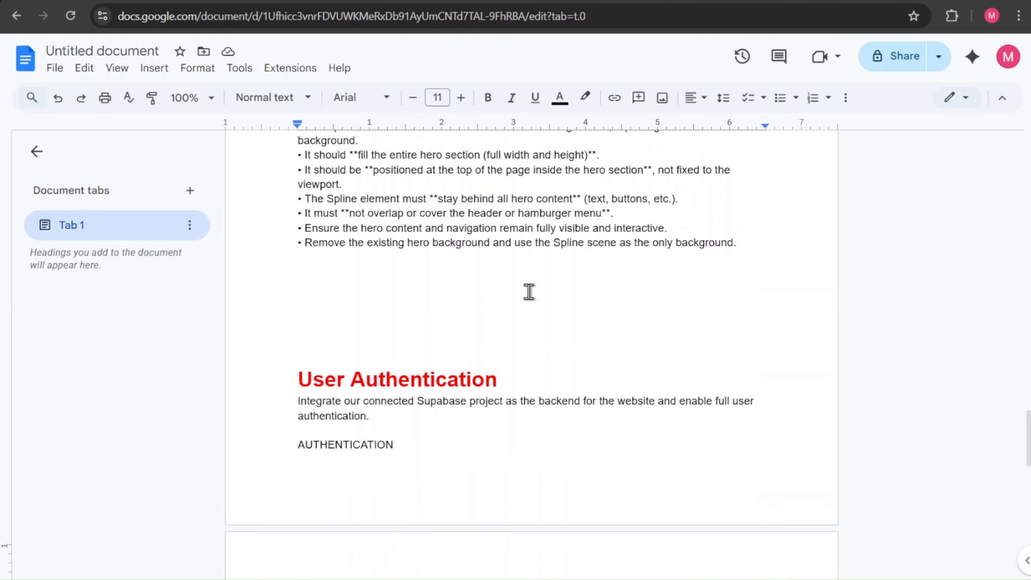
{"action": "scroll", "coordinate": [529, 297], "scroll_direction": "up", "scroll_amount": 2}
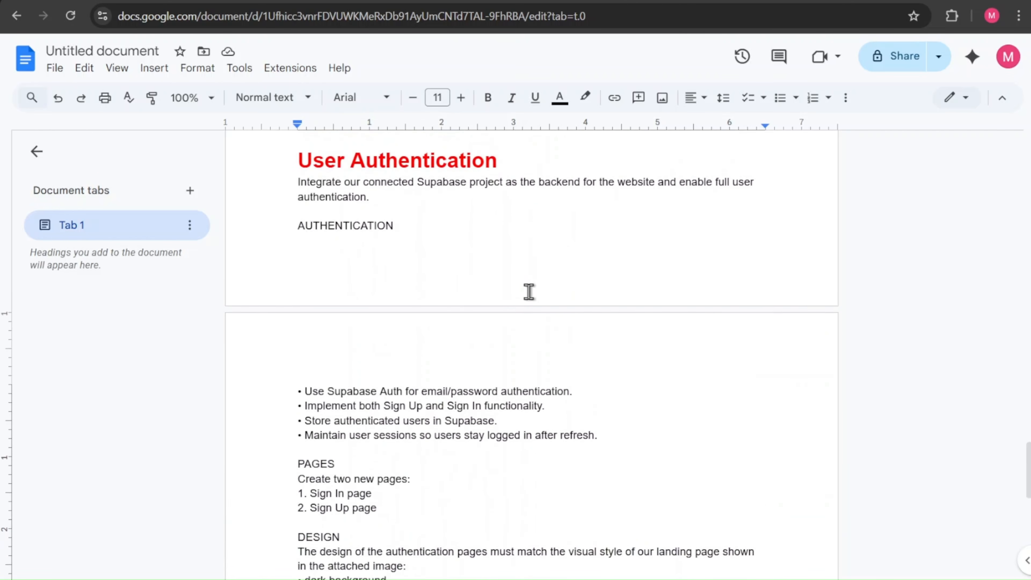
{"action": "left_click_drag", "start_coordinate": [297, 210], "coordinate": [337, 232]}
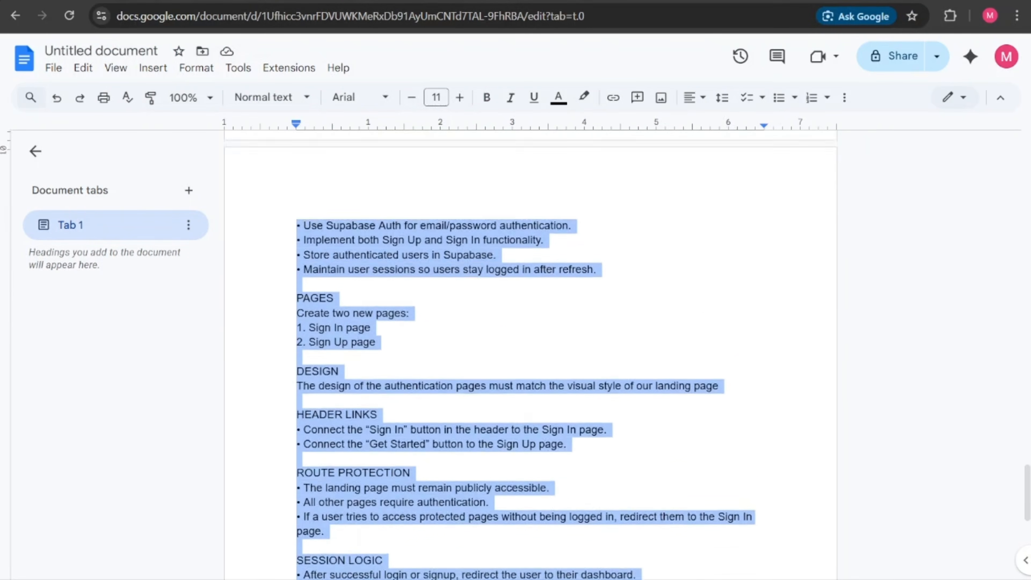
{"action": "scroll", "coordinate": [594, 495], "scroll_direction": "down", "scroll_amount": 4}
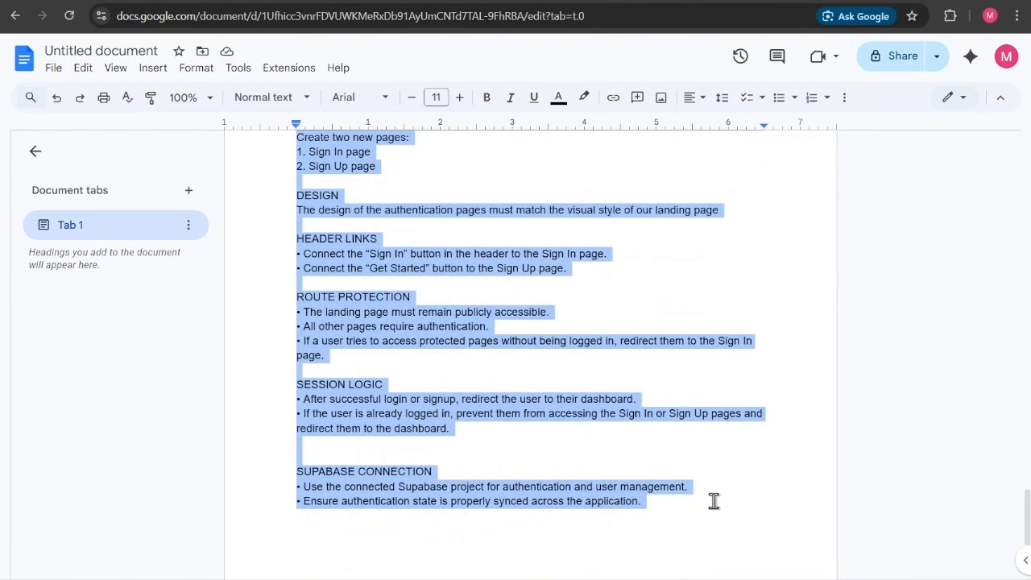
{"action": "left_click", "coordinate": [704, 499]}
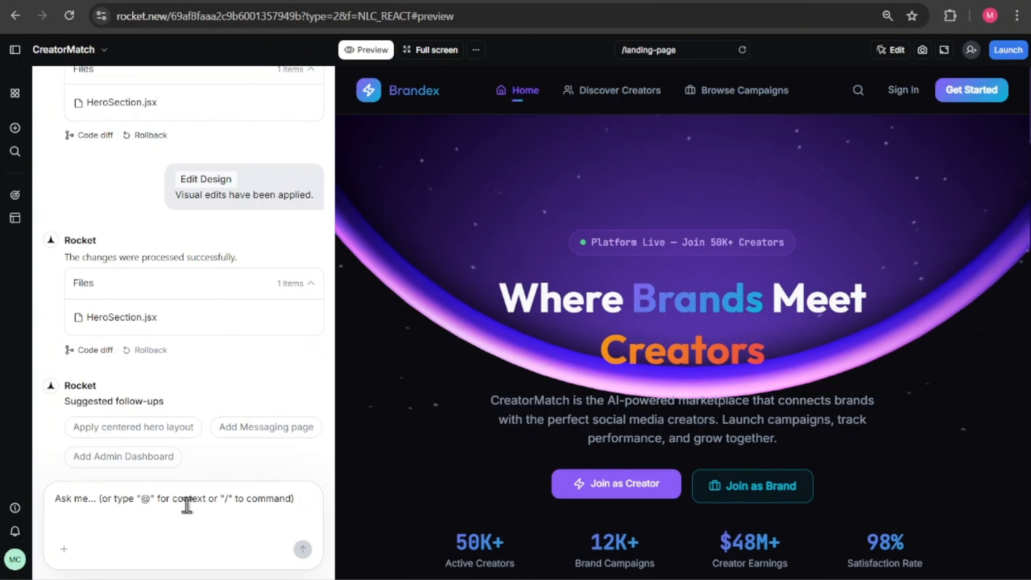
Step: Send the copied User Authentication prompt in the Rocket chat
{"action": "left_click", "coordinate": [184, 502]}
{"action": "key", "text": "ctrl+v"}
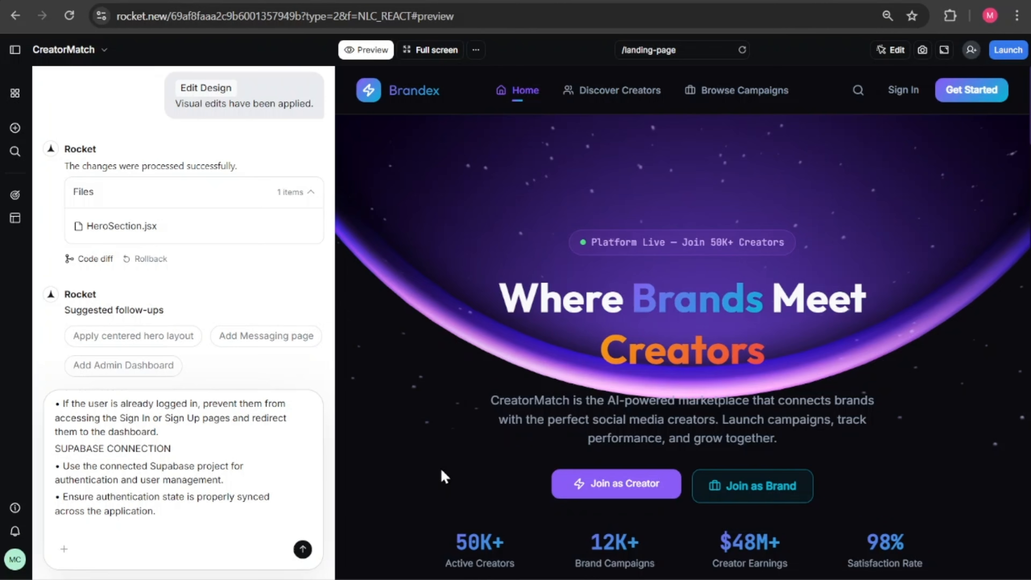
{"action": "left_click", "coordinate": [303, 550]}
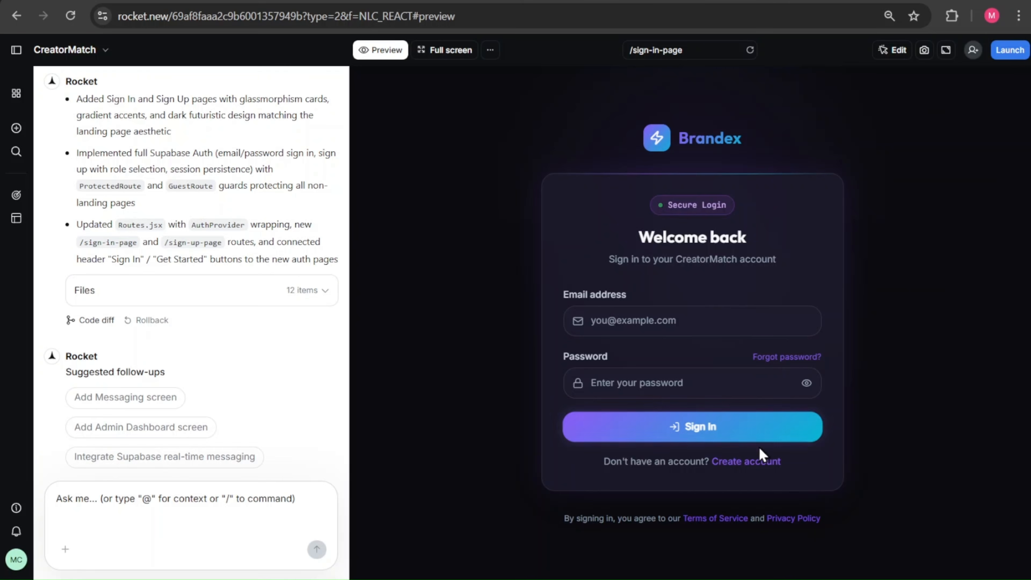
Step: Open the account creation page from the sign-in preview, try the Brand role and set the role to Creator
{"action": "left_click", "coordinate": [745, 462]}
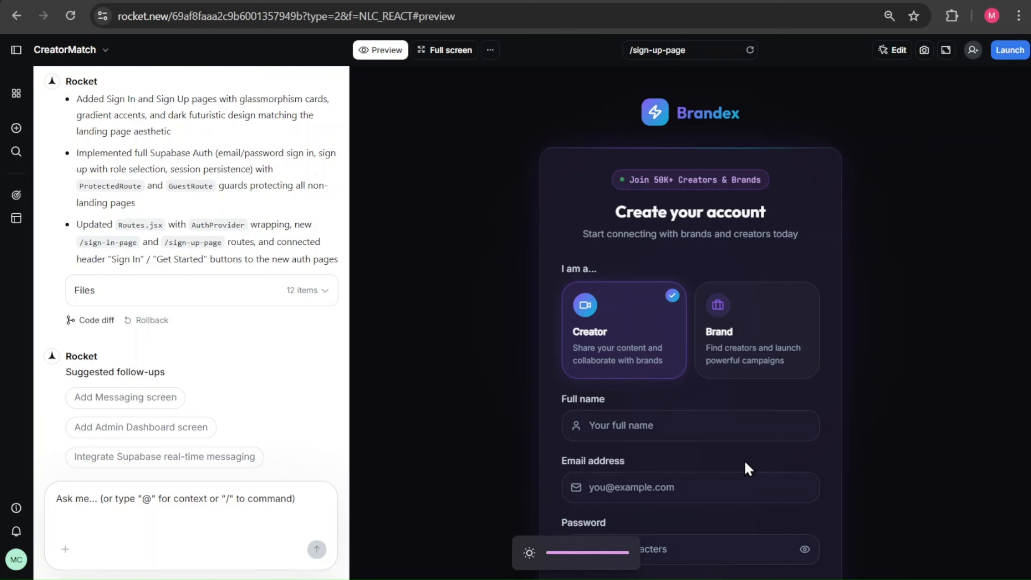
{"action": "scroll", "coordinate": [745, 464], "scroll_direction": "down", "scroll_amount": 3}
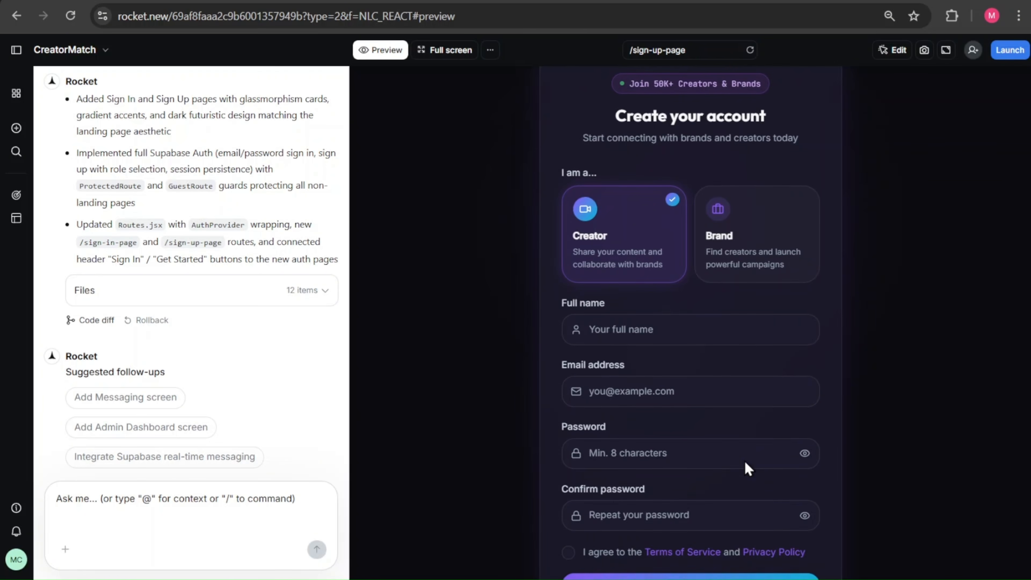
{"action": "left_click", "coordinate": [774, 215]}
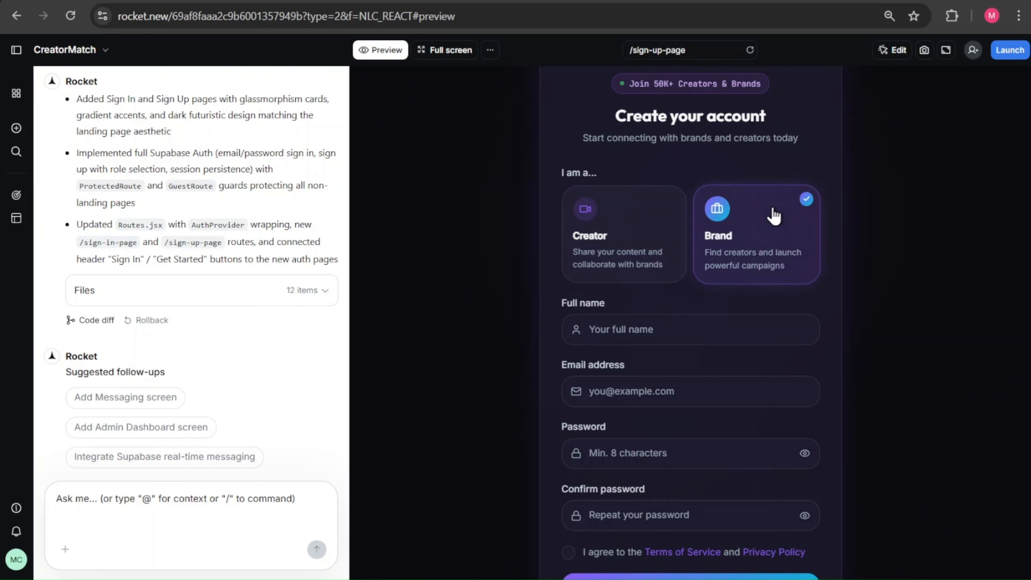
{"action": "left_click", "coordinate": [635, 254]}
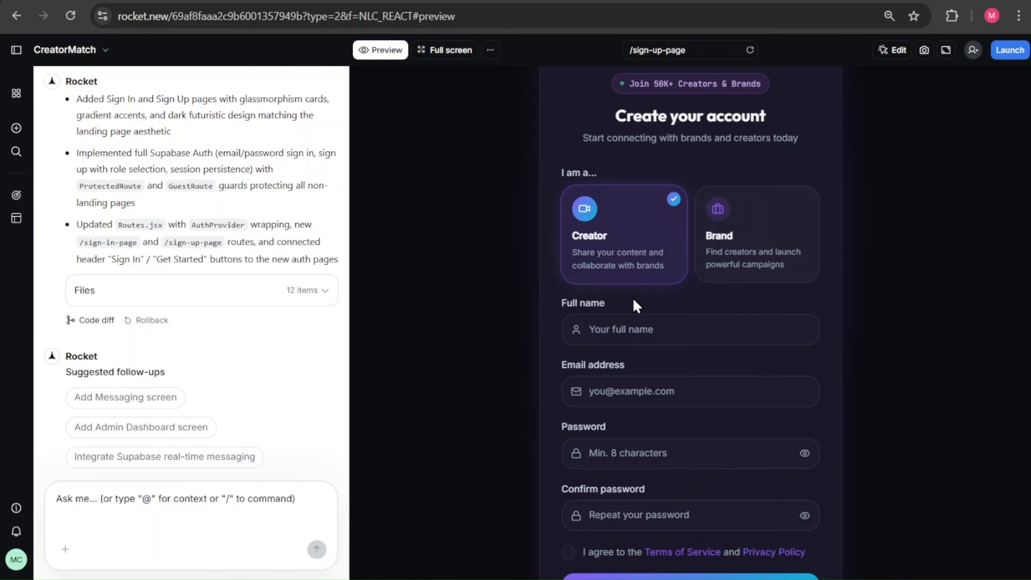
Step: Fill in the sign-up form's full name, e-mail address, password and password confirmation
{"action": "left_click", "coordinate": [624, 330]}
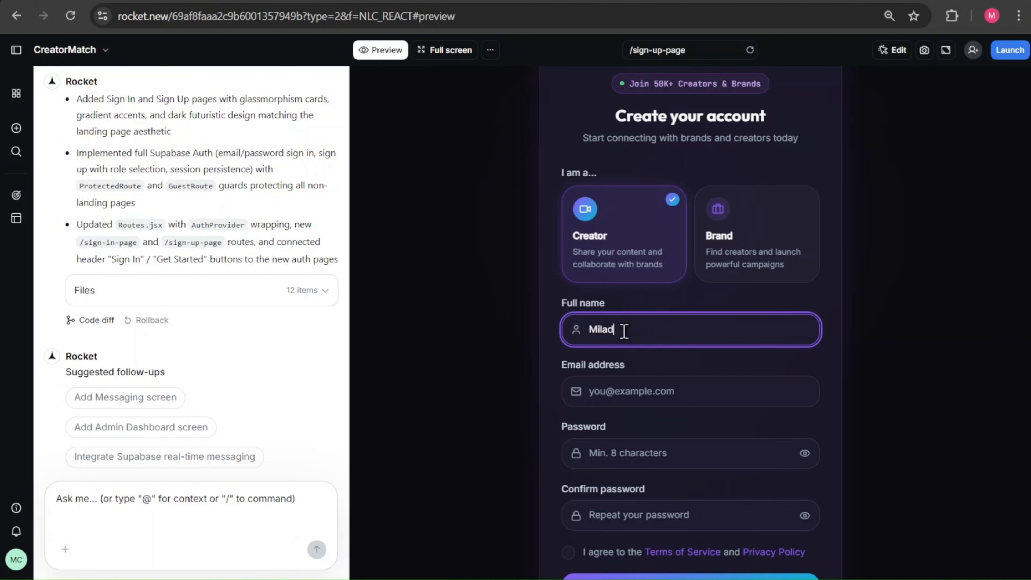
{"action": "left_click", "coordinate": [591, 391]}
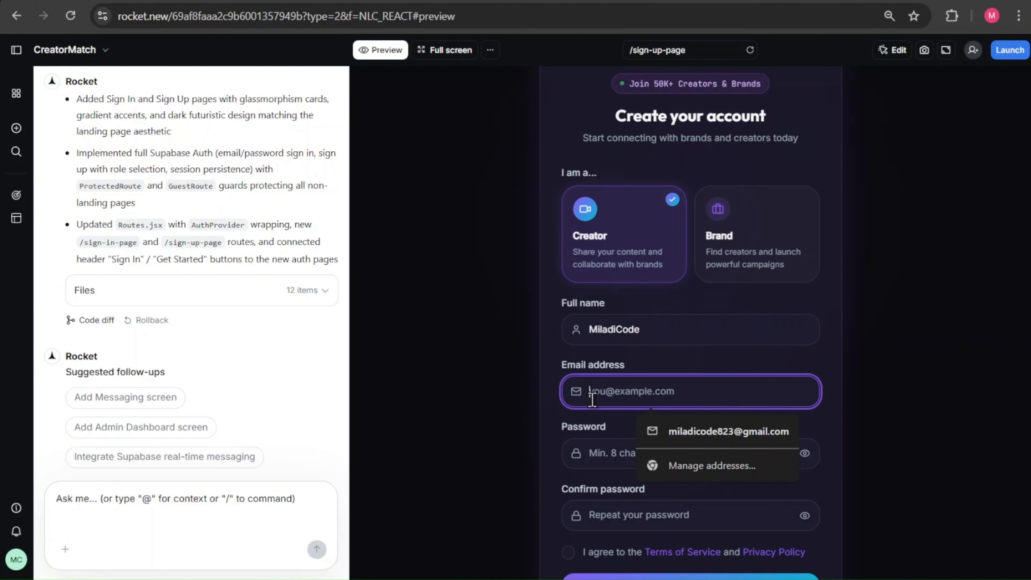
{"action": "left_click", "coordinate": [674, 436]}
{"action": "scroll", "coordinate": [645, 454], "scroll_direction": "down", "scroll_amount": 1}
{"action": "left_click", "coordinate": [645, 454]}
{"action": "scroll", "coordinate": [715, 426], "scroll_direction": "down", "scroll_amount": 1}
{"action": "type", "text": "•••••••••••••"}
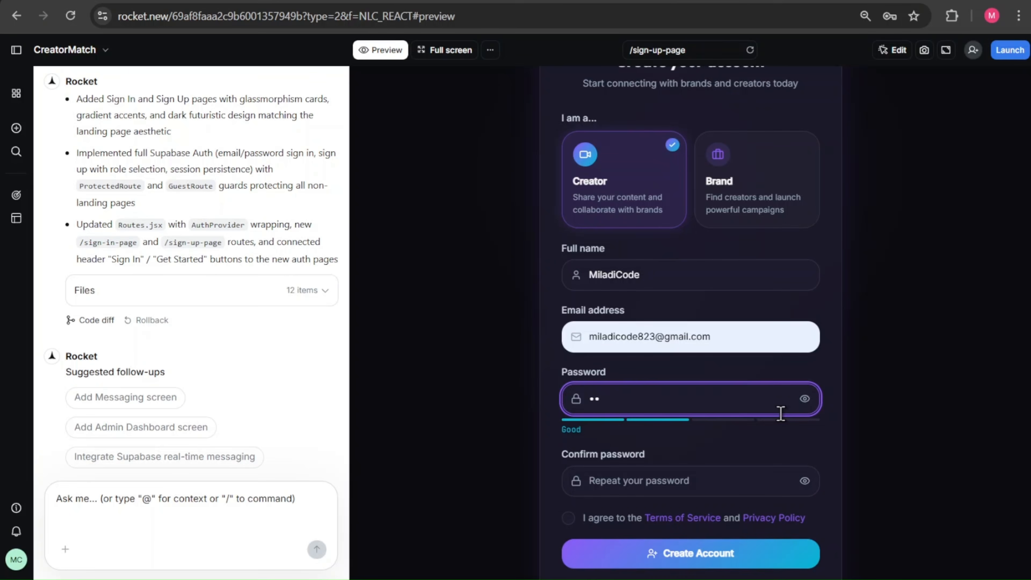
{"action": "left_click", "coordinate": [667, 481]}
{"action": "type", "text": "••"}
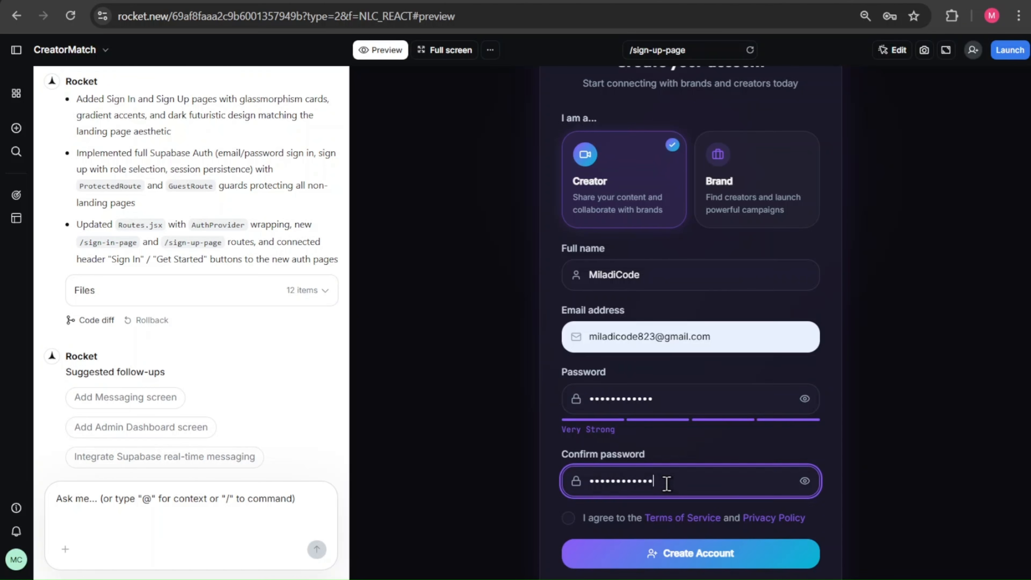
Step: Agree to the terms and create the Creator account, declining to save its password in the browser
{"action": "scroll", "coordinate": [666, 483], "scroll_direction": "down", "scroll_amount": 1}
{"action": "left_click", "coordinate": [568, 475]}
{"action": "left_click", "coordinate": [621, 511]}
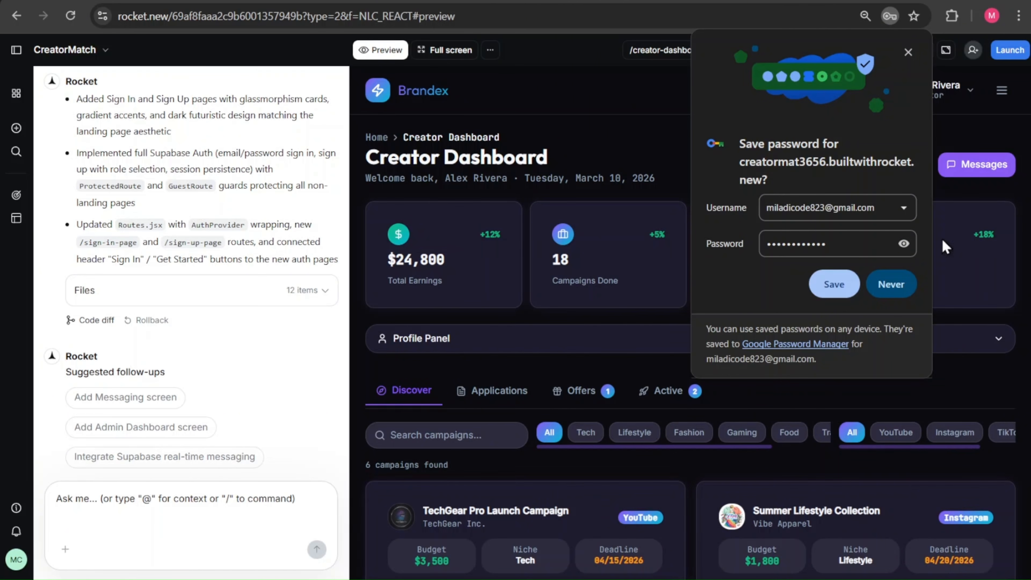
{"action": "left_click", "coordinate": [890, 286]}
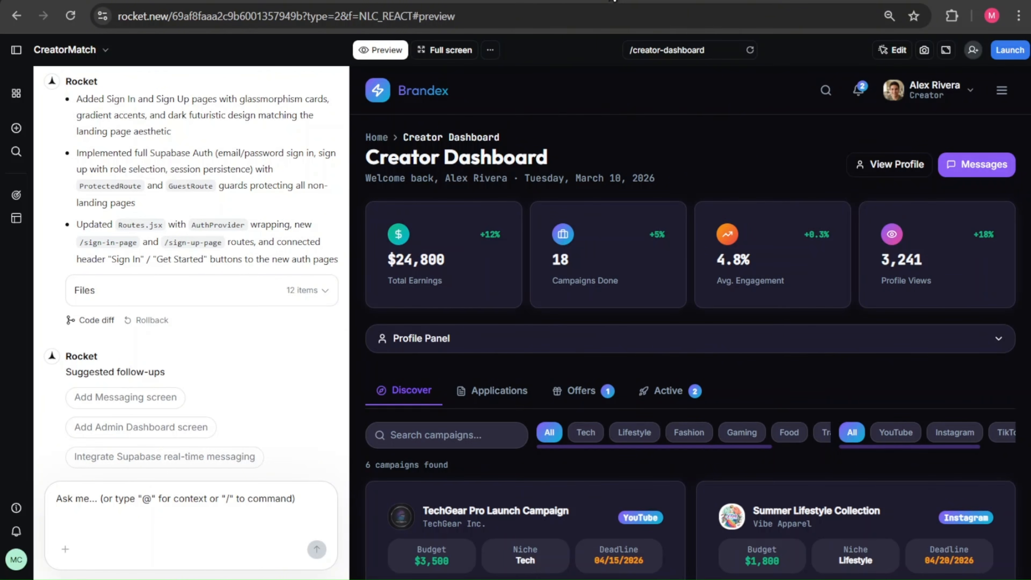
Step: Switch to the Supabase Brandex project and check the registered accounts in its authentication users list
{"action": "left_click", "coordinate": [614, 1]}
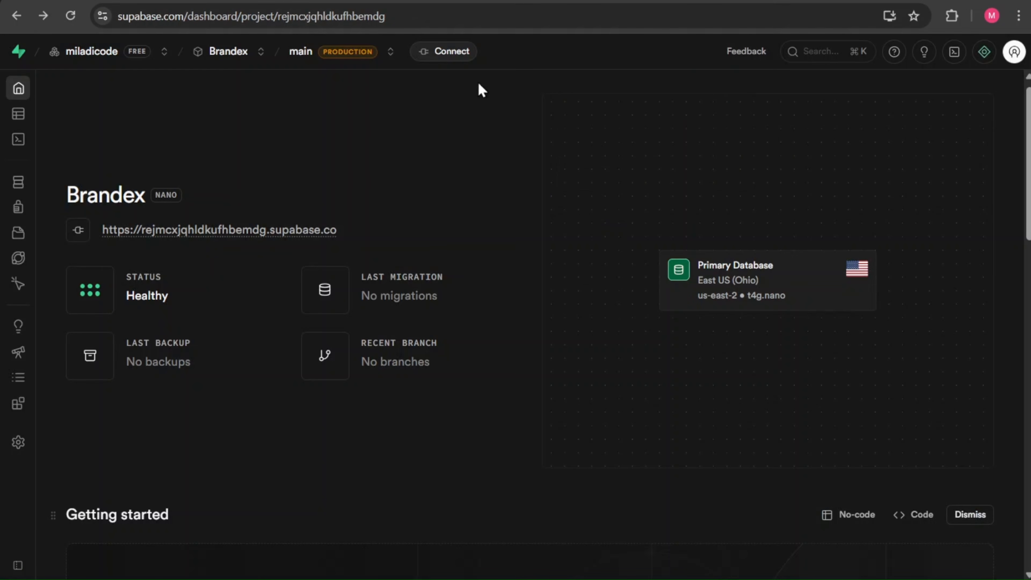
{"action": "mouse_move", "coordinate": [18, 89]}
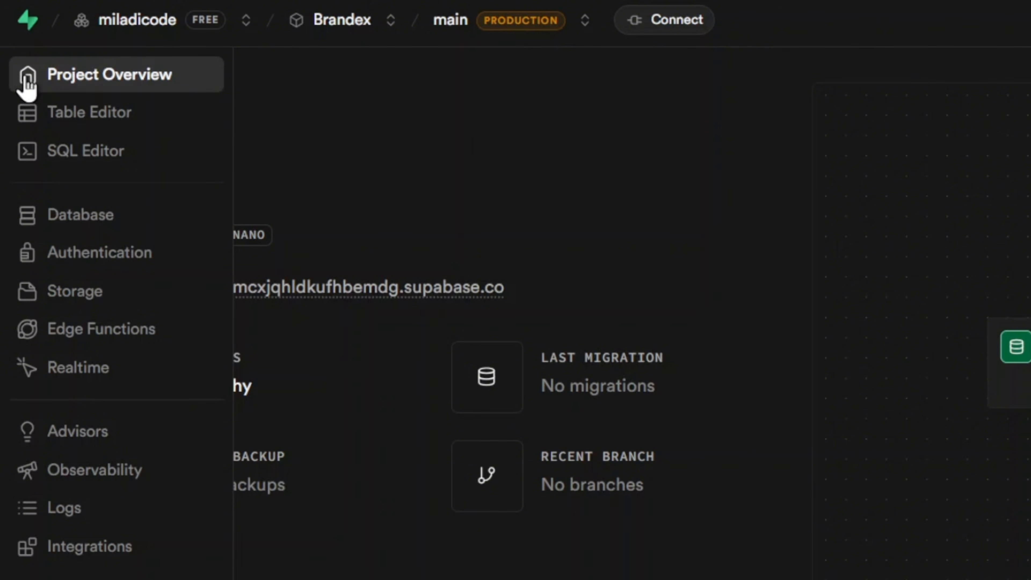
{"action": "left_click", "coordinate": [118, 258]}
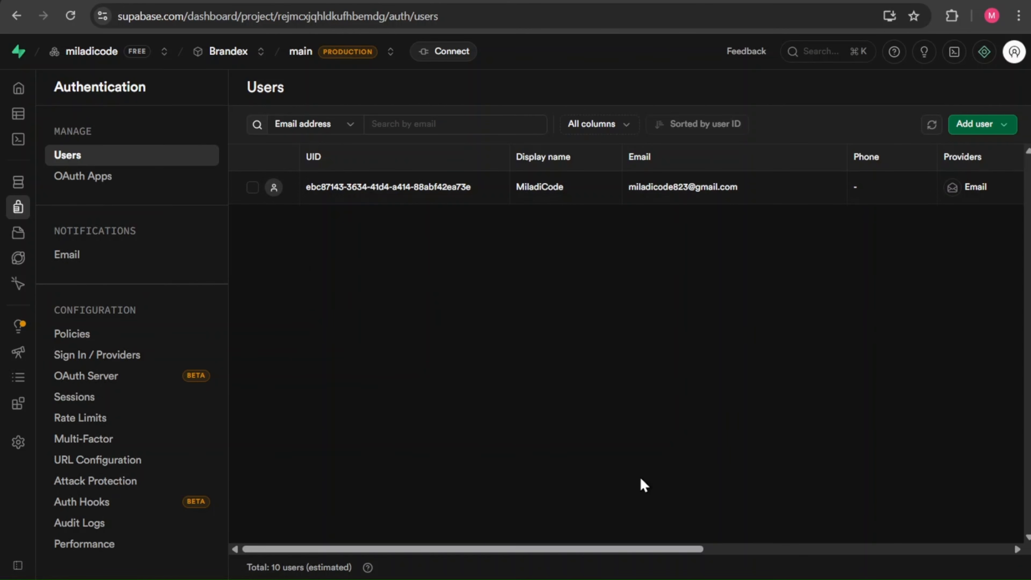
{"action": "left_click_drag", "start_coordinate": [607, 549], "coordinate": [594, 527]}
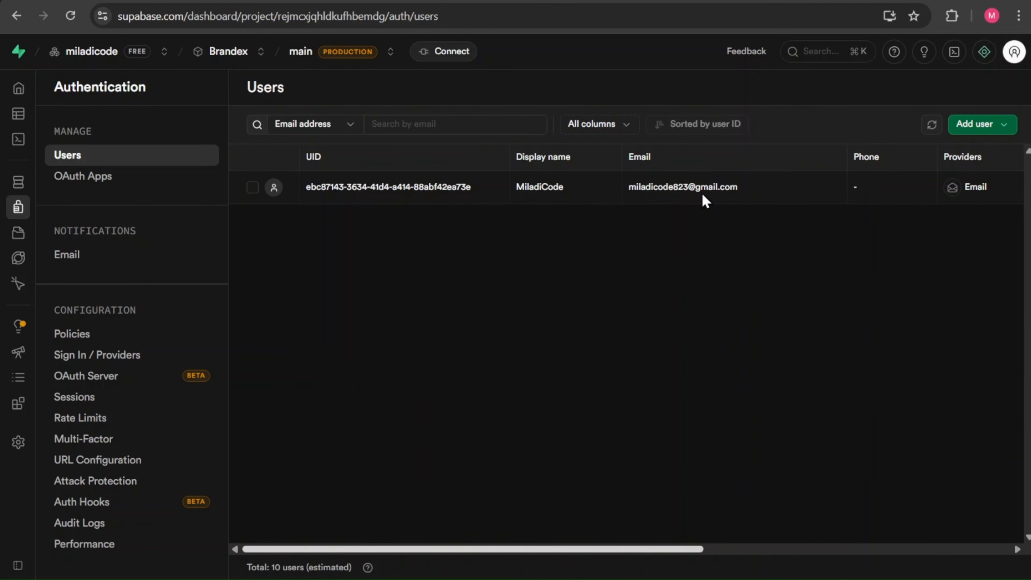
Step: Return to Rocket, look over the Creator Dashboard in the preview and go to the Brandex home page
{"action": "left_click", "coordinate": [555, 1]}
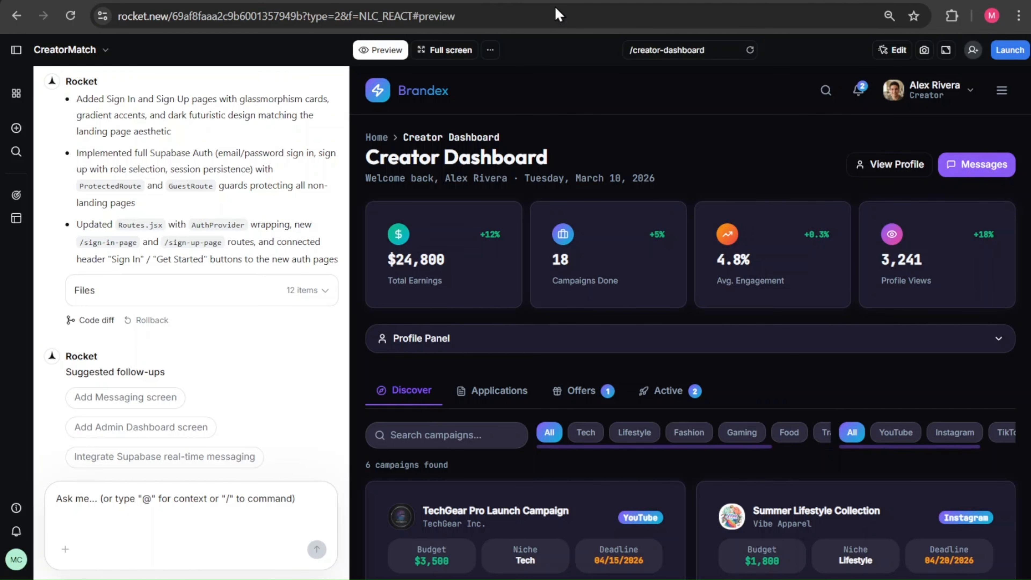
{"action": "scroll", "coordinate": [660, 173], "scroll_direction": "down", "scroll_amount": 10}
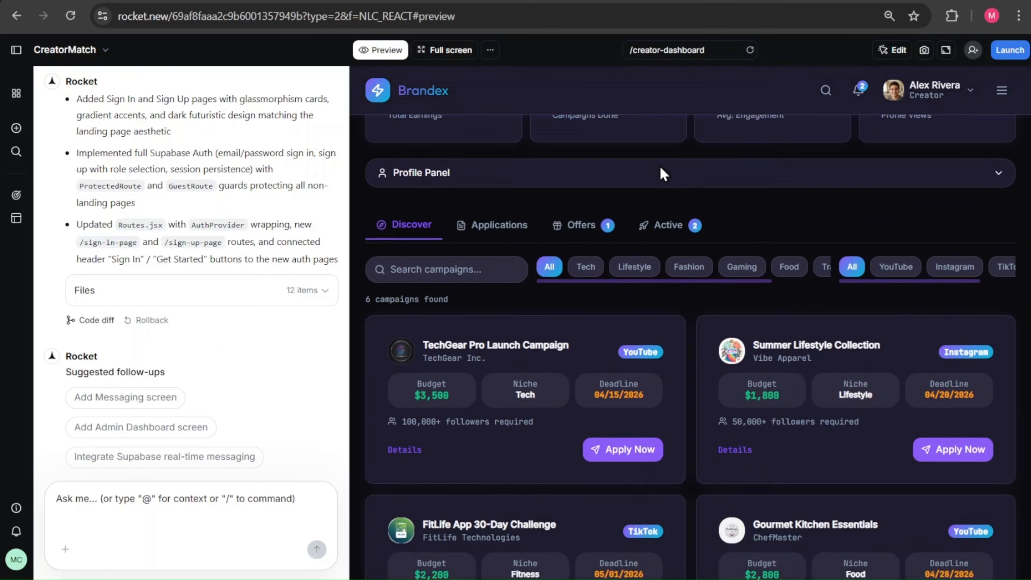
{"action": "scroll", "coordinate": [690, 174], "scroll_direction": "up", "scroll_amount": 10}
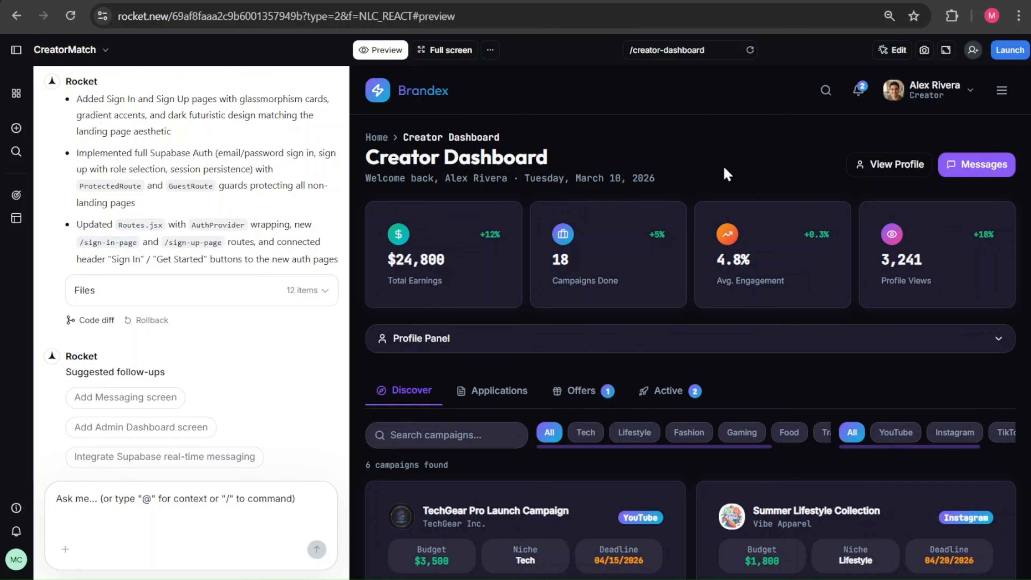
{"action": "left_click", "coordinate": [380, 97]}
{"action": "left_click", "coordinate": [690, 385]}
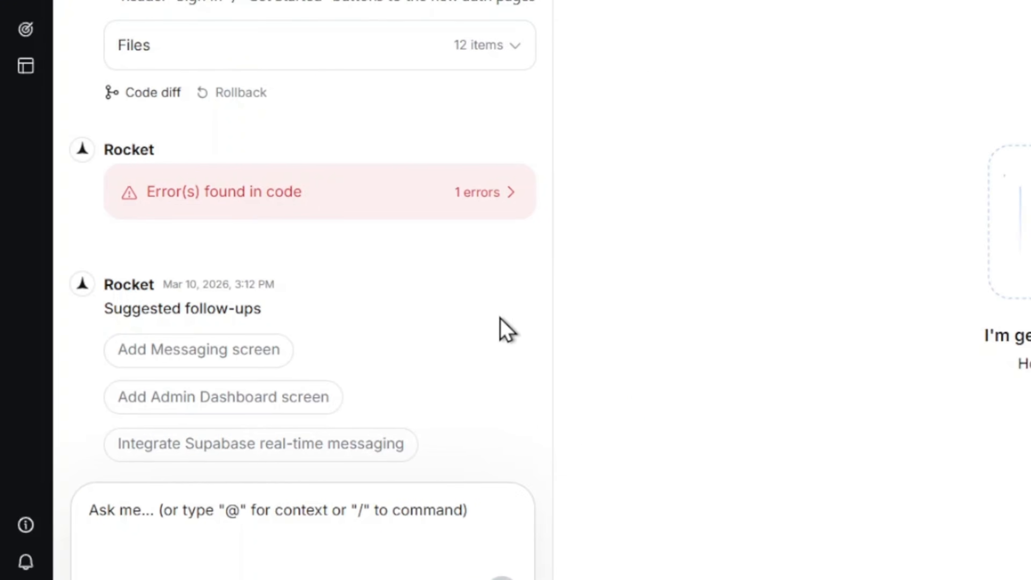
Step: Open the reported code error and have Rocket fix the 'pathname' TypeError in TopNavigation.jsx
{"action": "scroll", "coordinate": [460, 367], "scroll_direction": "up", "scroll_amount": 2}
{"action": "scroll", "coordinate": [460, 366], "scroll_direction": "down", "scroll_amount": 2}
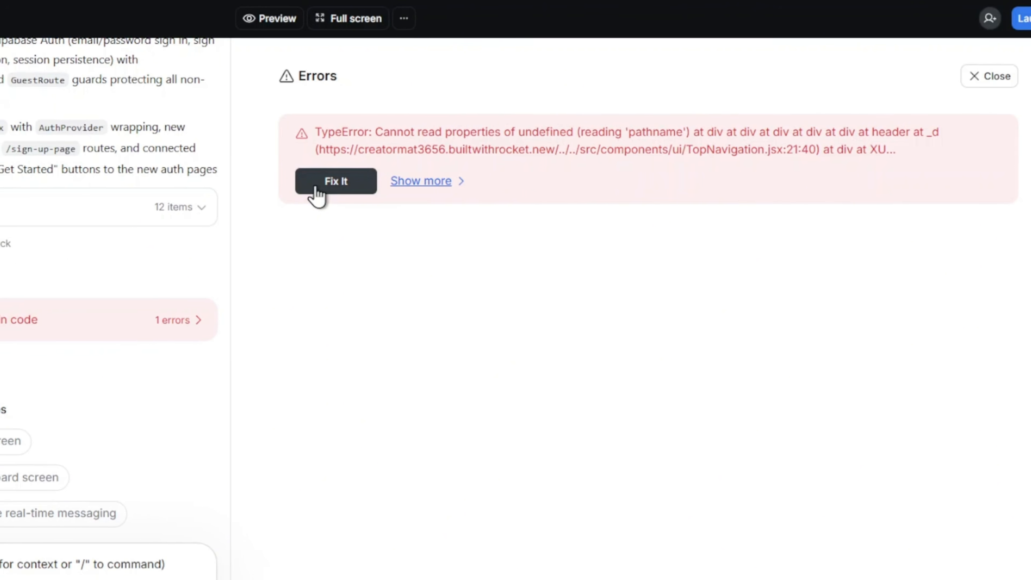
{"action": "left_click", "coordinate": [333, 181]}
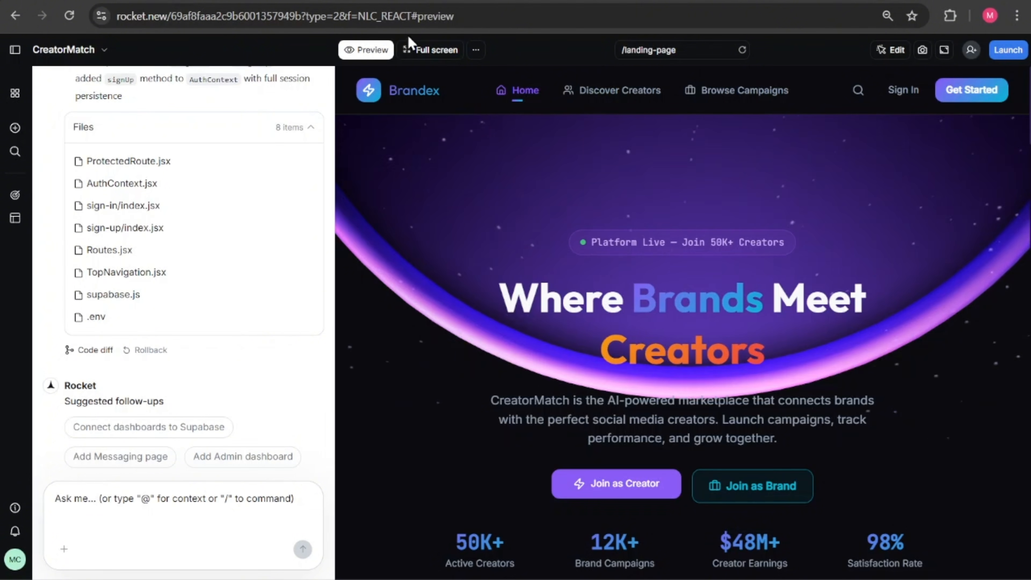
Step: Show the Brandex landing page preview in full screen and review its hero section
{"action": "left_click", "coordinate": [421, 51]}
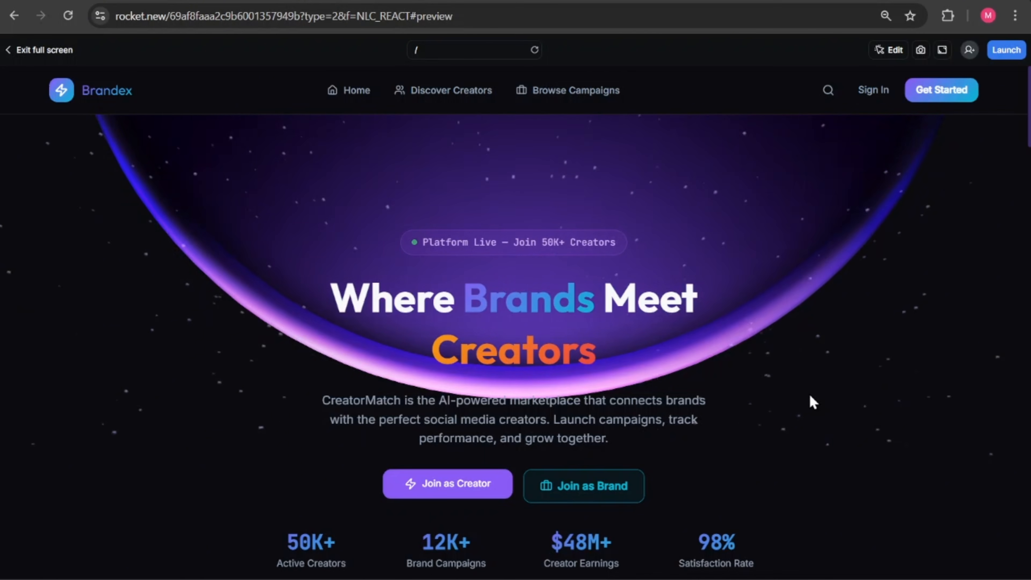
{"action": "scroll", "coordinate": [770, 302], "scroll_direction": "down", "scroll_amount": 3}
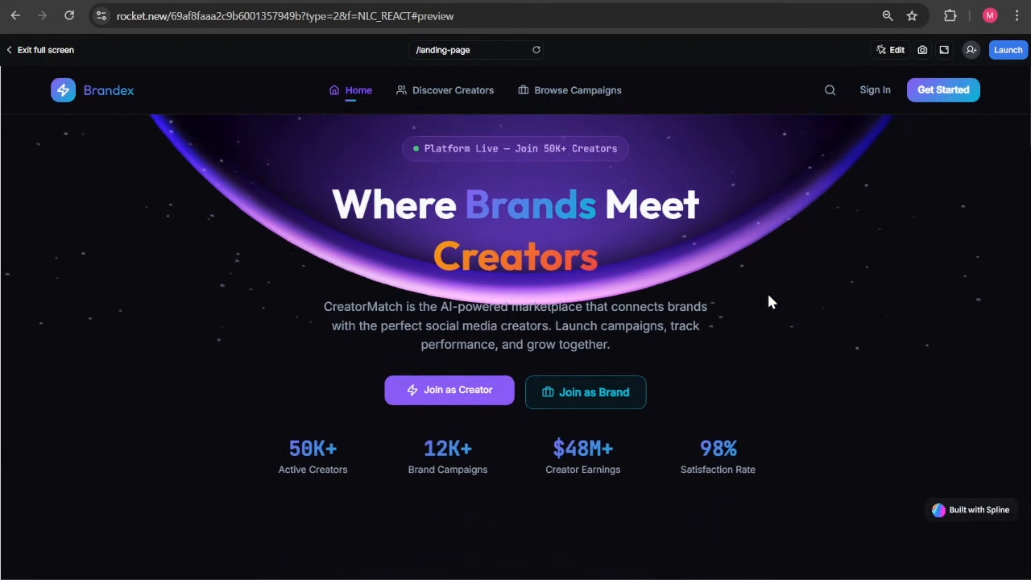
{"action": "scroll", "coordinate": [771, 301], "scroll_direction": "up", "scroll_amount": 3}
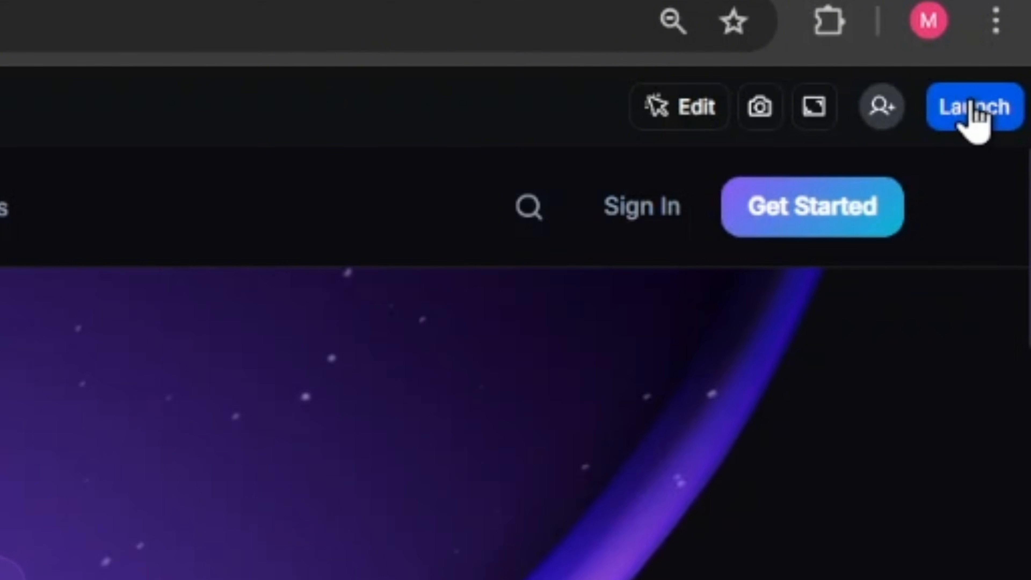
Step: View the custom domain option and launch the app on the web through Netlify
{"action": "left_click", "coordinate": [972, 106]}
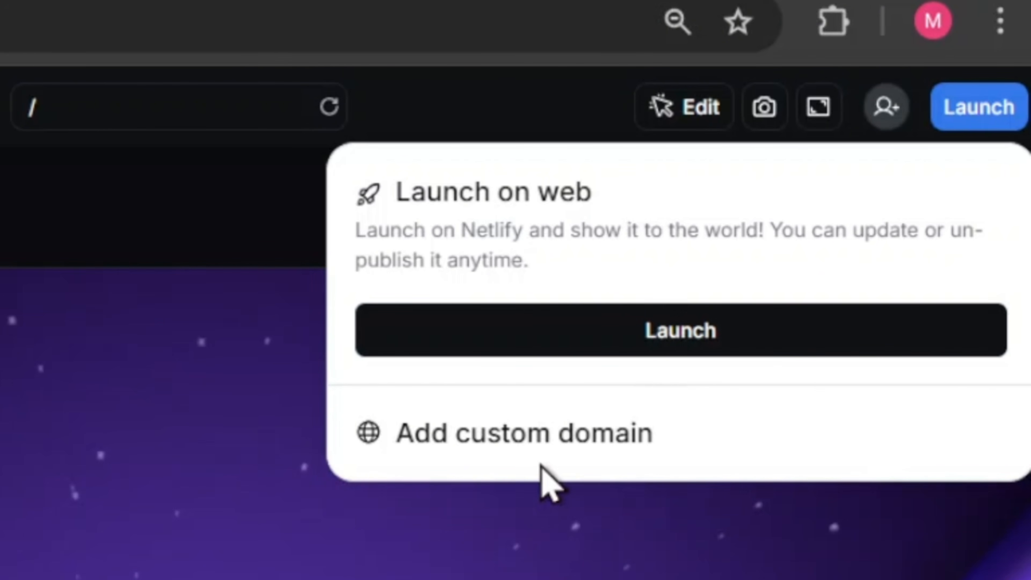
{"action": "left_click", "coordinate": [542, 452]}
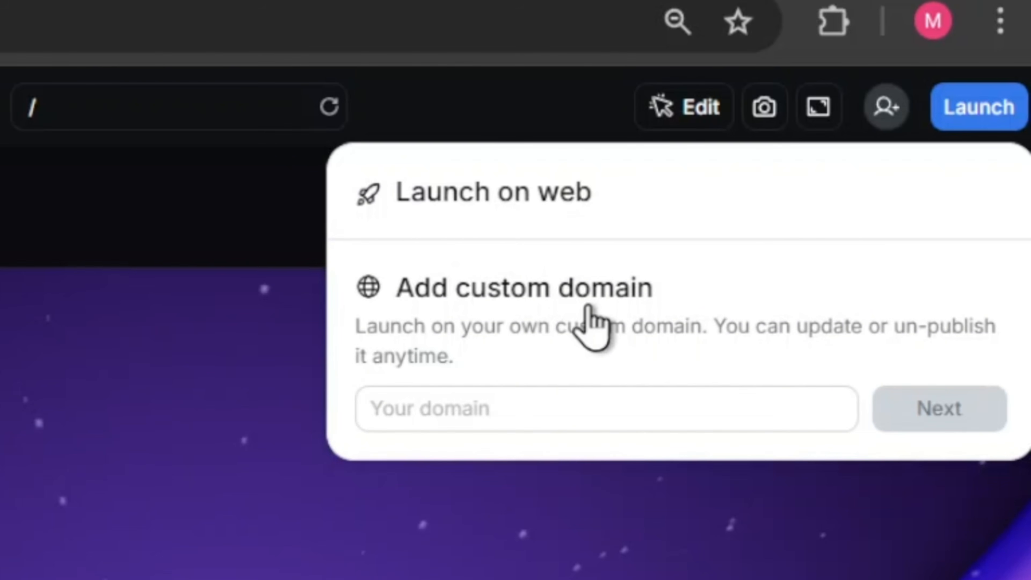
{"action": "left_click", "coordinate": [550, 220]}
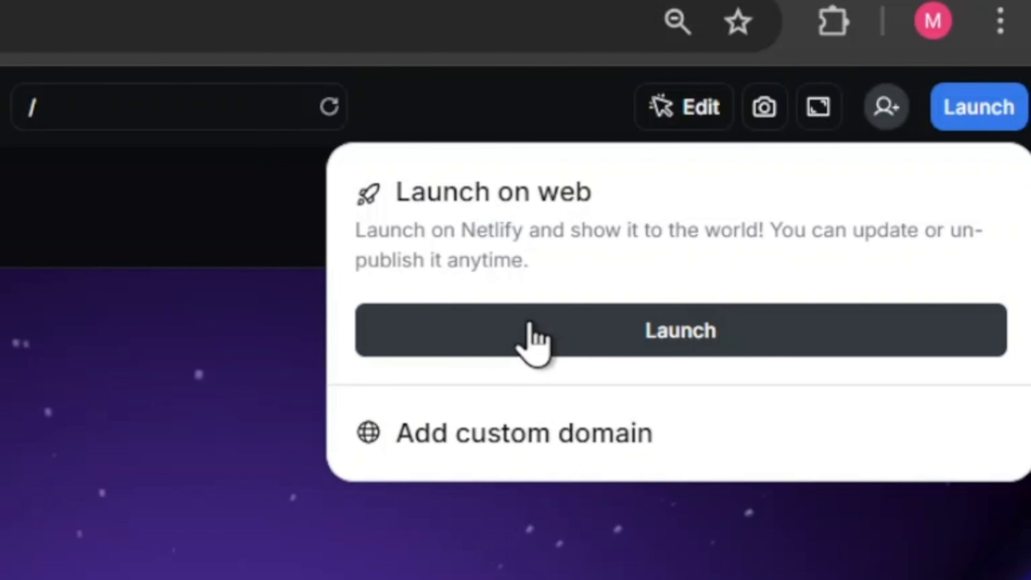
{"action": "left_click", "coordinate": [532, 341]}
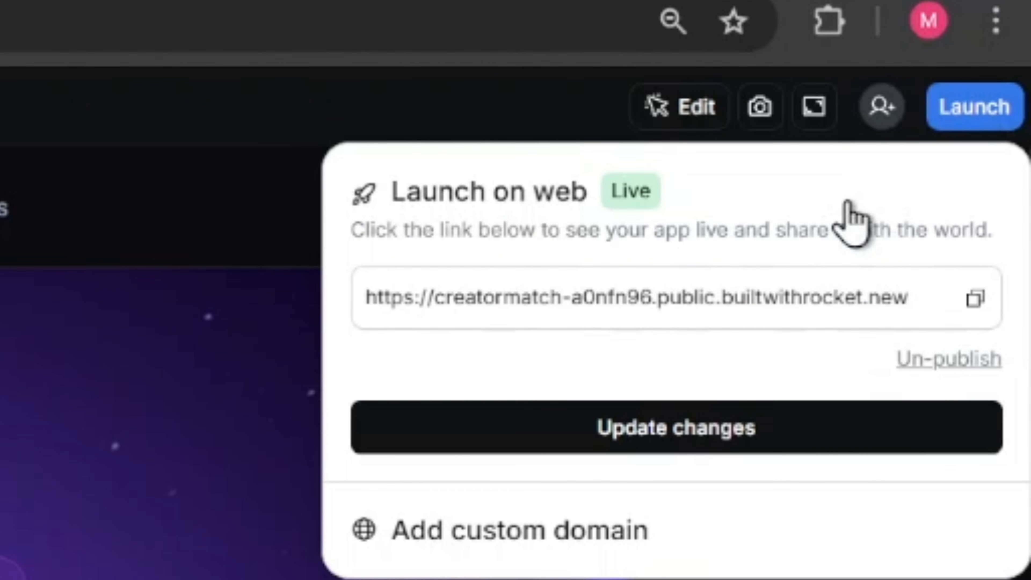
Step: Open the published creatormatch site and examine its landing page from the hero through the closing sign-up section
{"action": "left_click", "coordinate": [780, 303]}
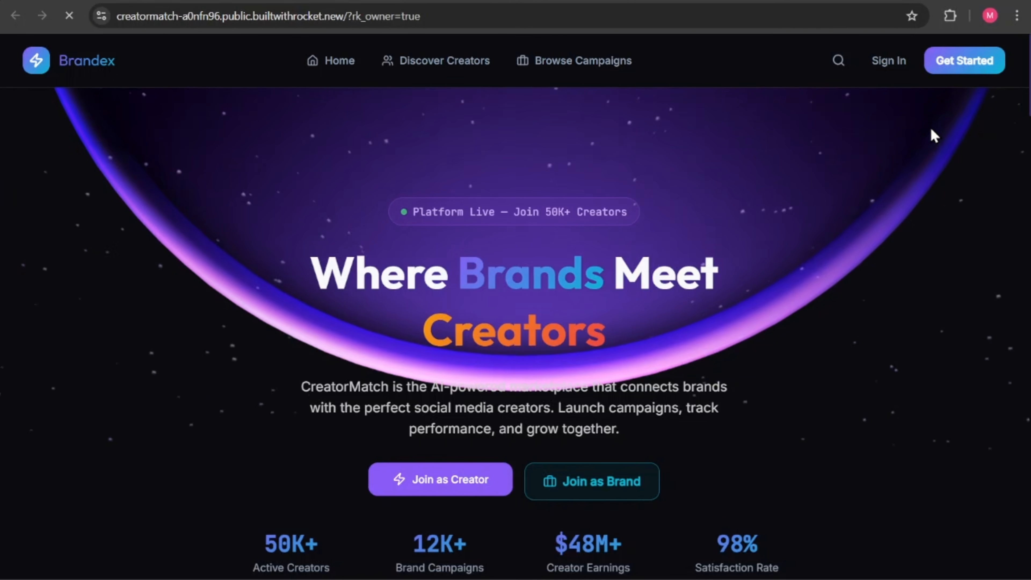
{"action": "scroll", "coordinate": [803, 207], "scroll_direction": "down", "scroll_amount": 4}
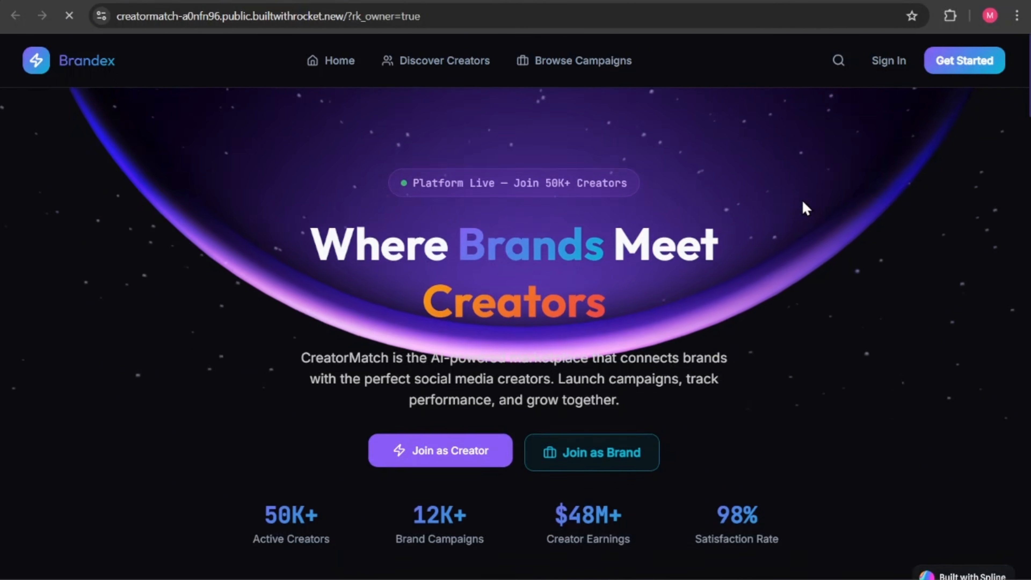
{"action": "scroll", "coordinate": [803, 202], "scroll_direction": "down", "scroll_amount": 11}
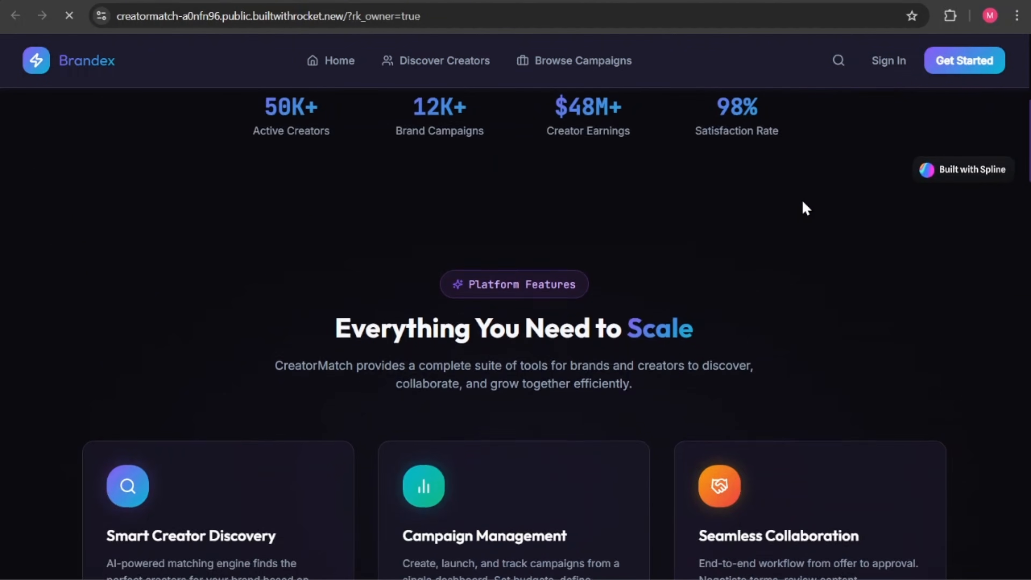
{"action": "scroll", "coordinate": [802, 203], "scroll_direction": "down", "scroll_amount": 20}
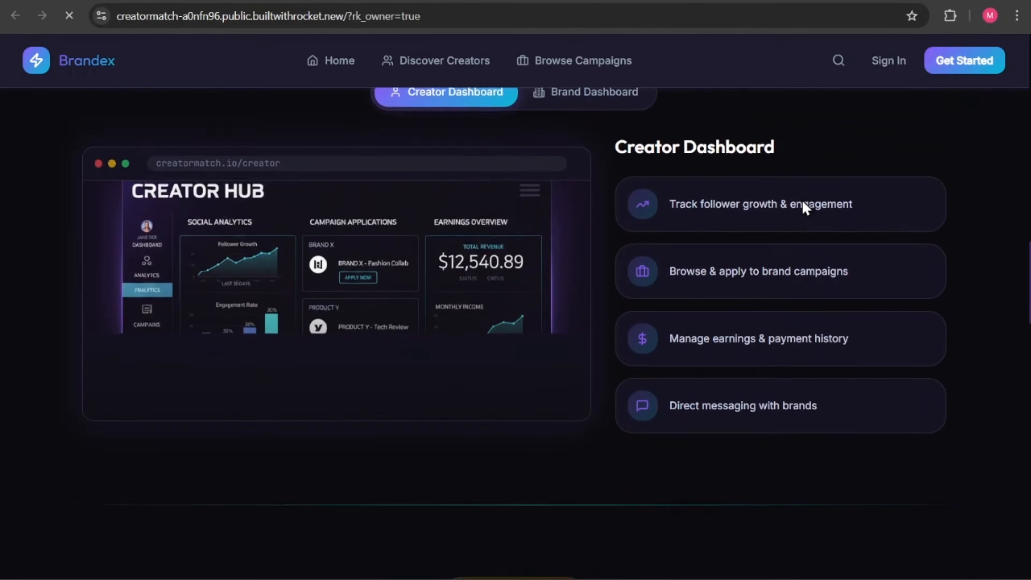
{"action": "scroll", "coordinate": [802, 202], "scroll_direction": "down", "scroll_amount": 20}
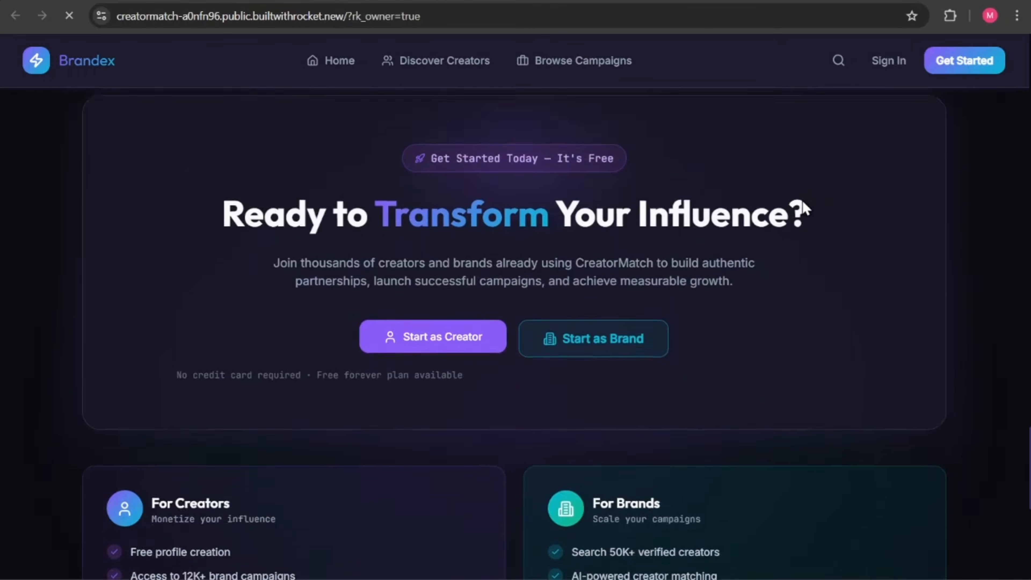
{"action": "scroll", "coordinate": [805, 207], "scroll_direction": "up", "scroll_amount": 20}
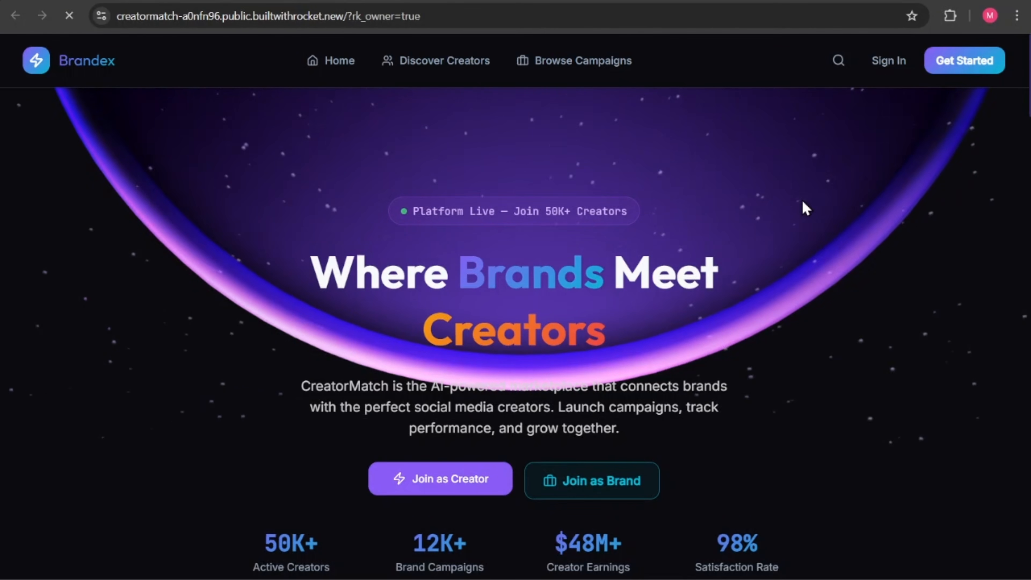
{"action": "scroll", "coordinate": [806, 209], "scroll_direction": "down", "scroll_amount": 1}
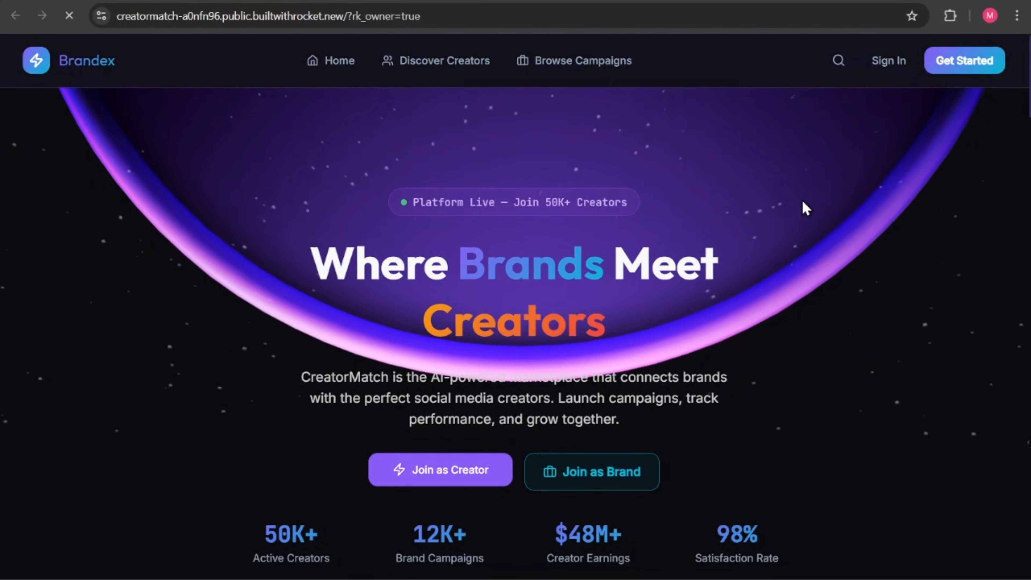